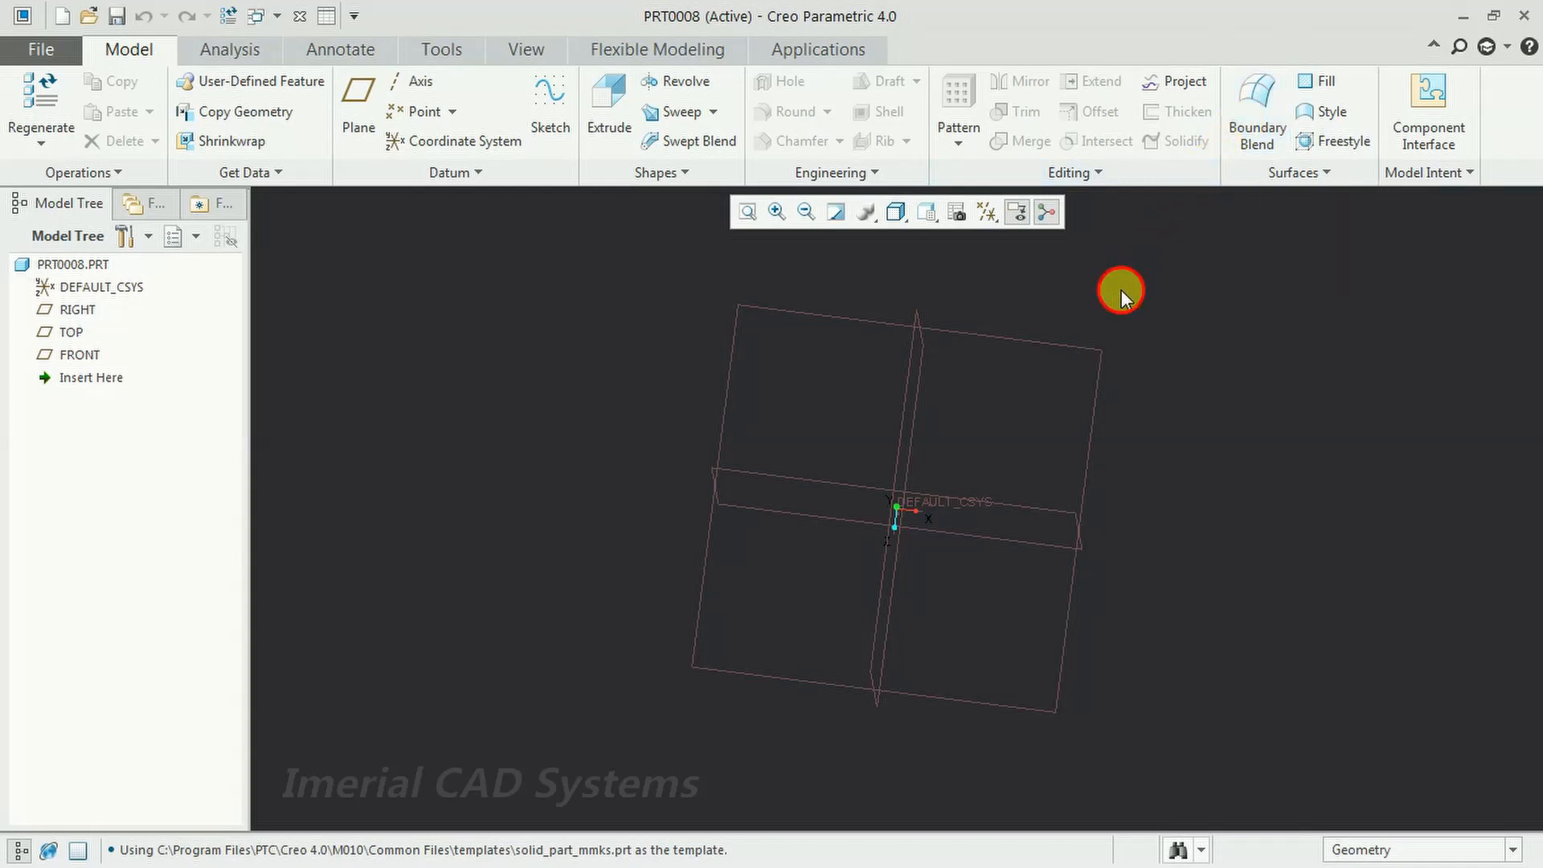
# - Start a new sketch on the TOP datum plane
pyautogui.moveTo(1033, 524); pyautogui.dragTo(1099, 378, button='middle')
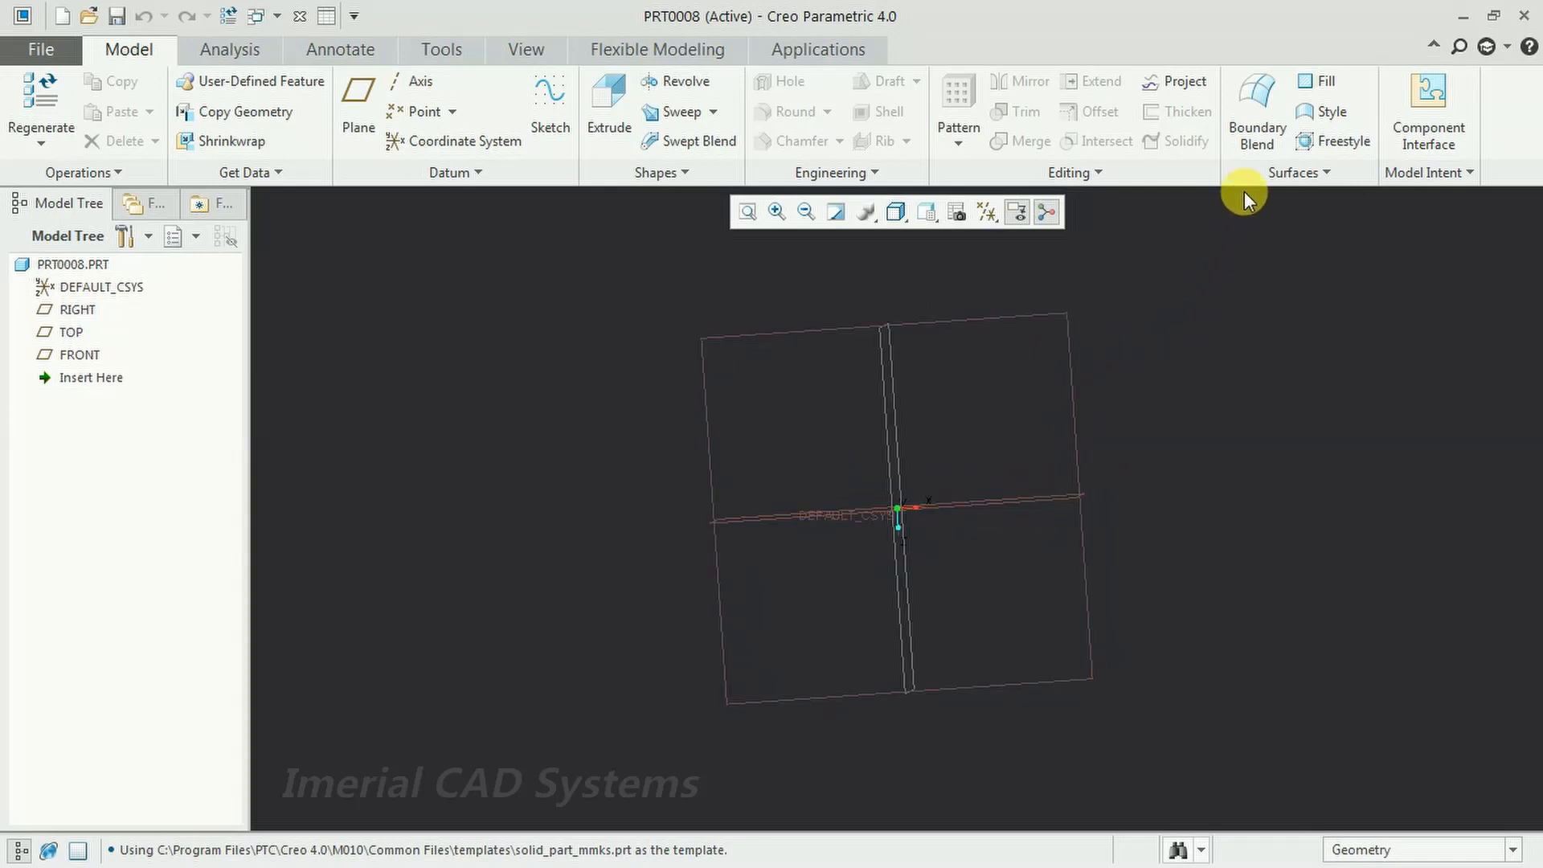
pyautogui.moveTo(1082, 306); pyautogui.dragTo(982, 313, button='middle')
pyautogui.click(985, 320)
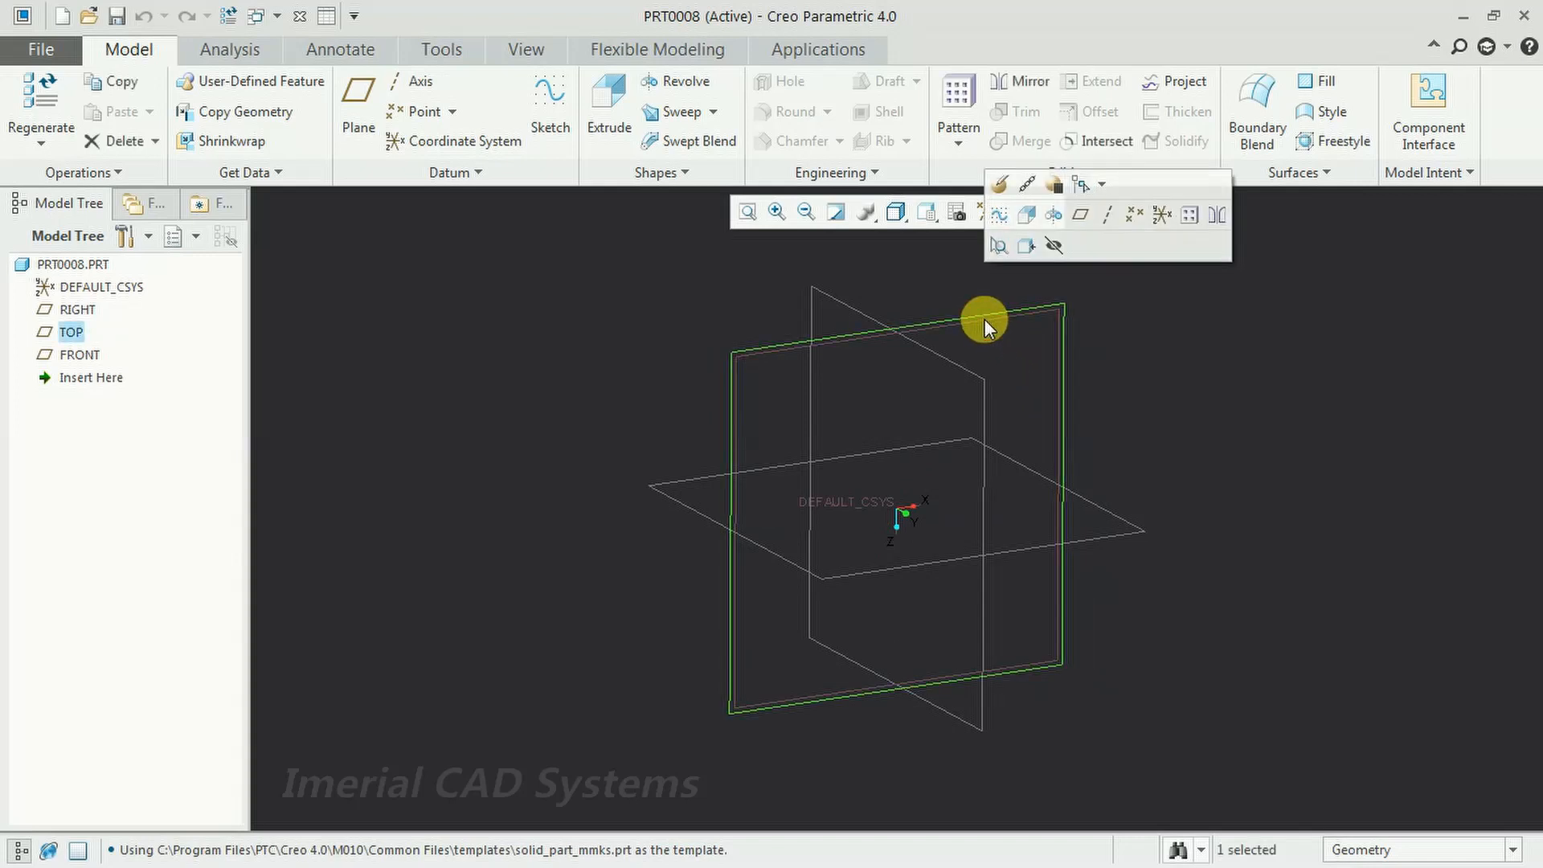
pyautogui.click(998, 218)
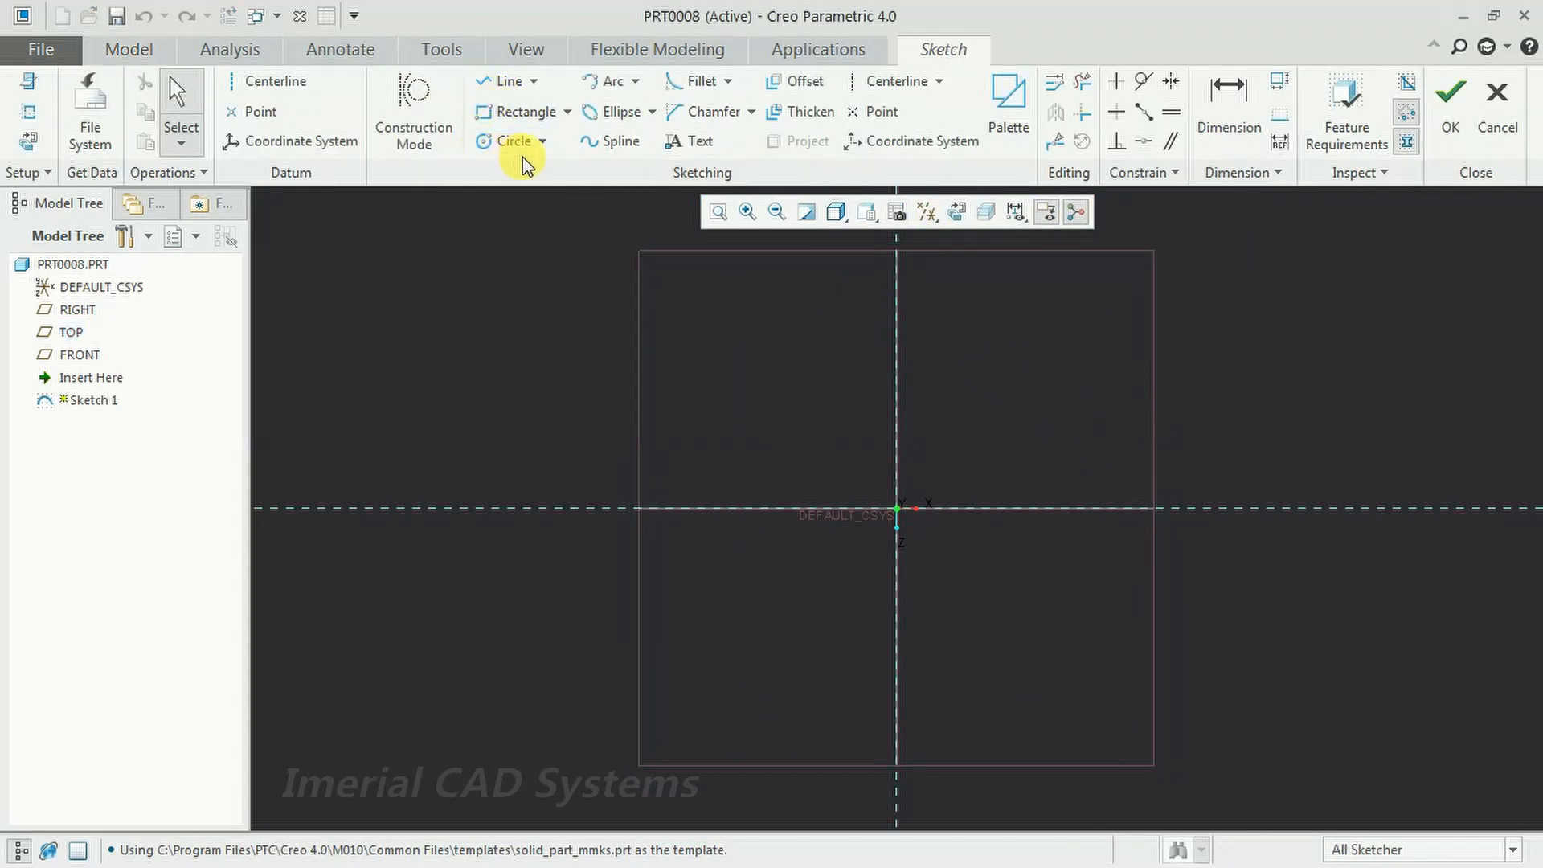
pyautogui.click(607, 81)
pyautogui.middleClick(707, 518)
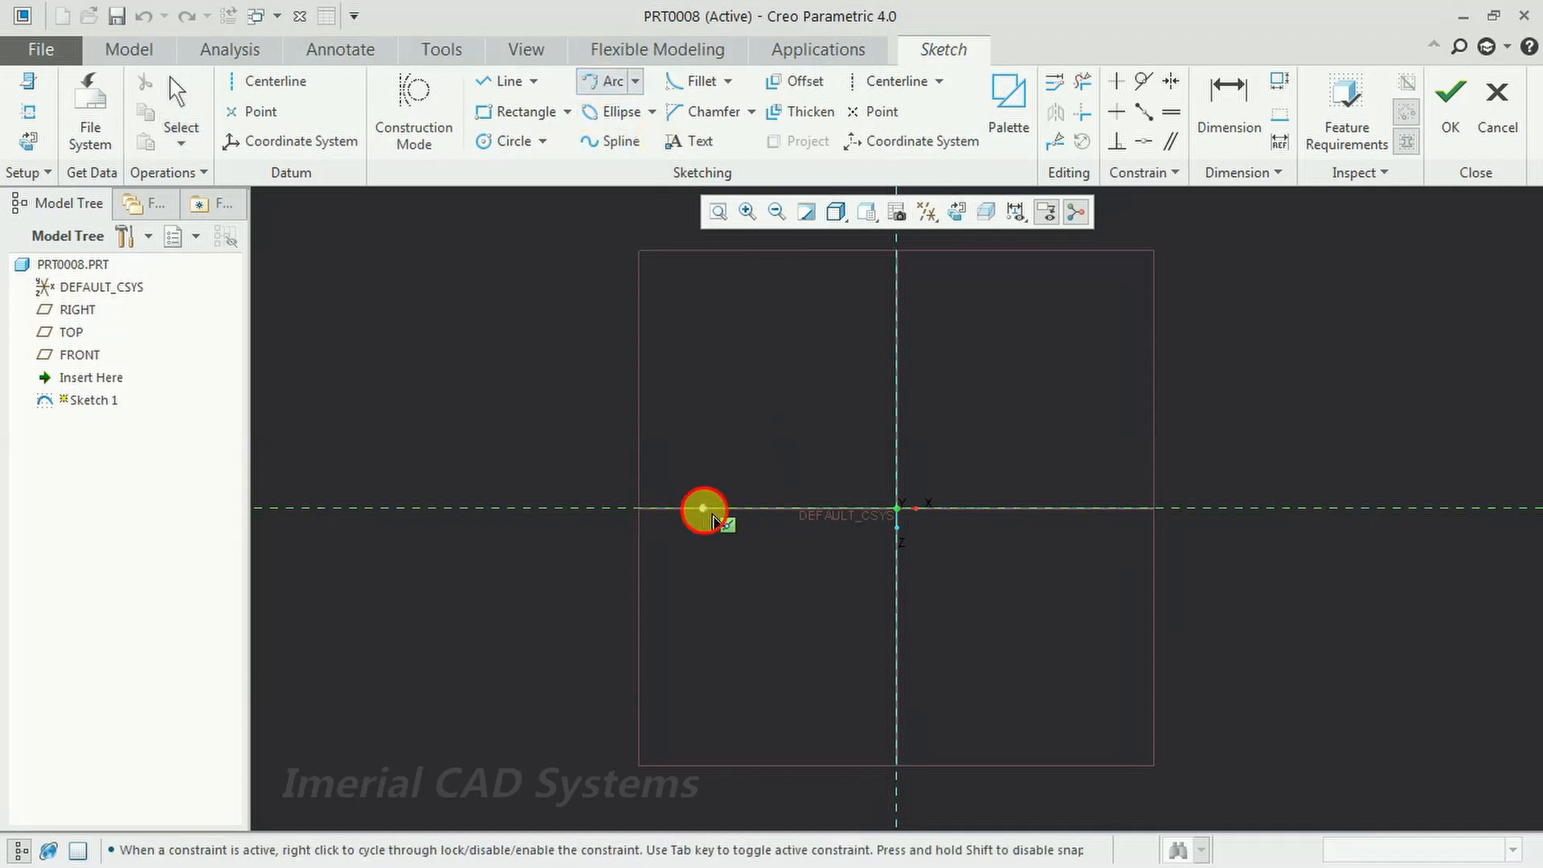
pyautogui.click(1120, 508)
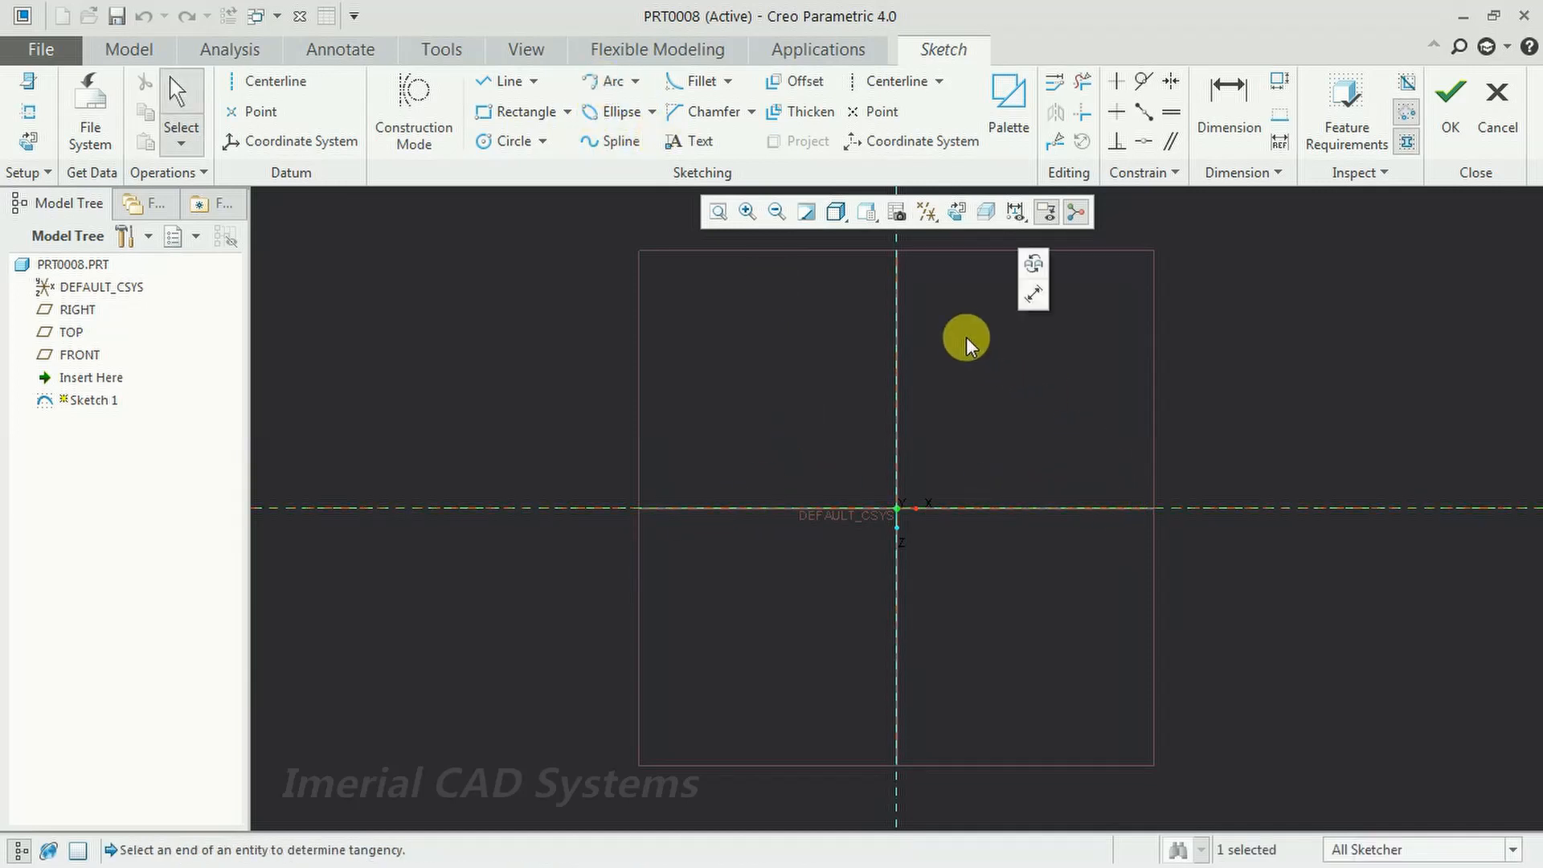
# - Sketch an upward-bulging arc with both ends on the horizontal reference, centred about the vertical reference, and finish the sketch
pyautogui.click(607, 81)
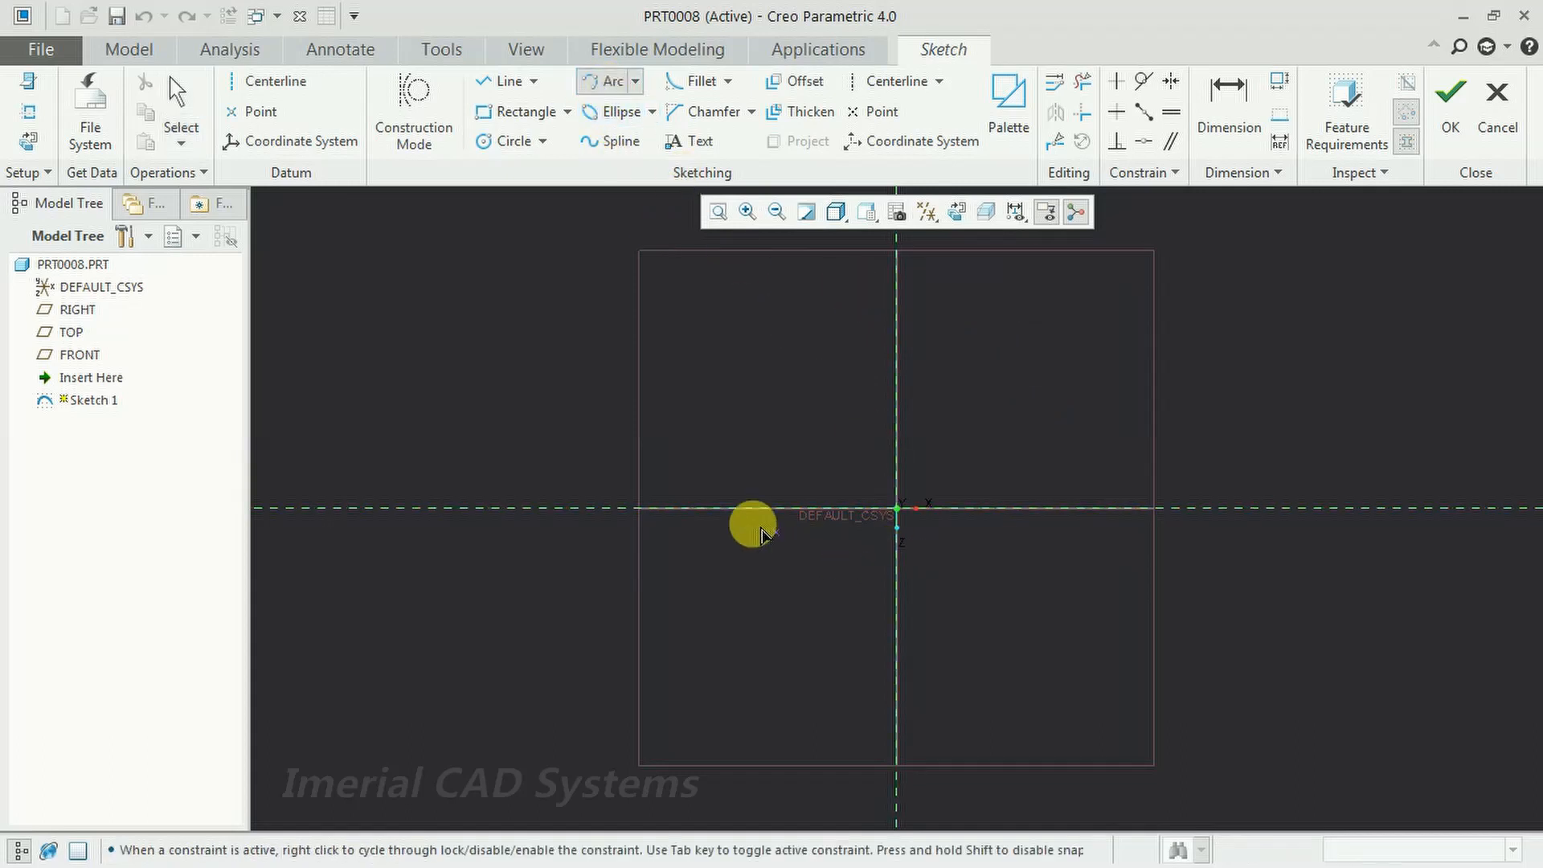
pyautogui.click(671, 508)
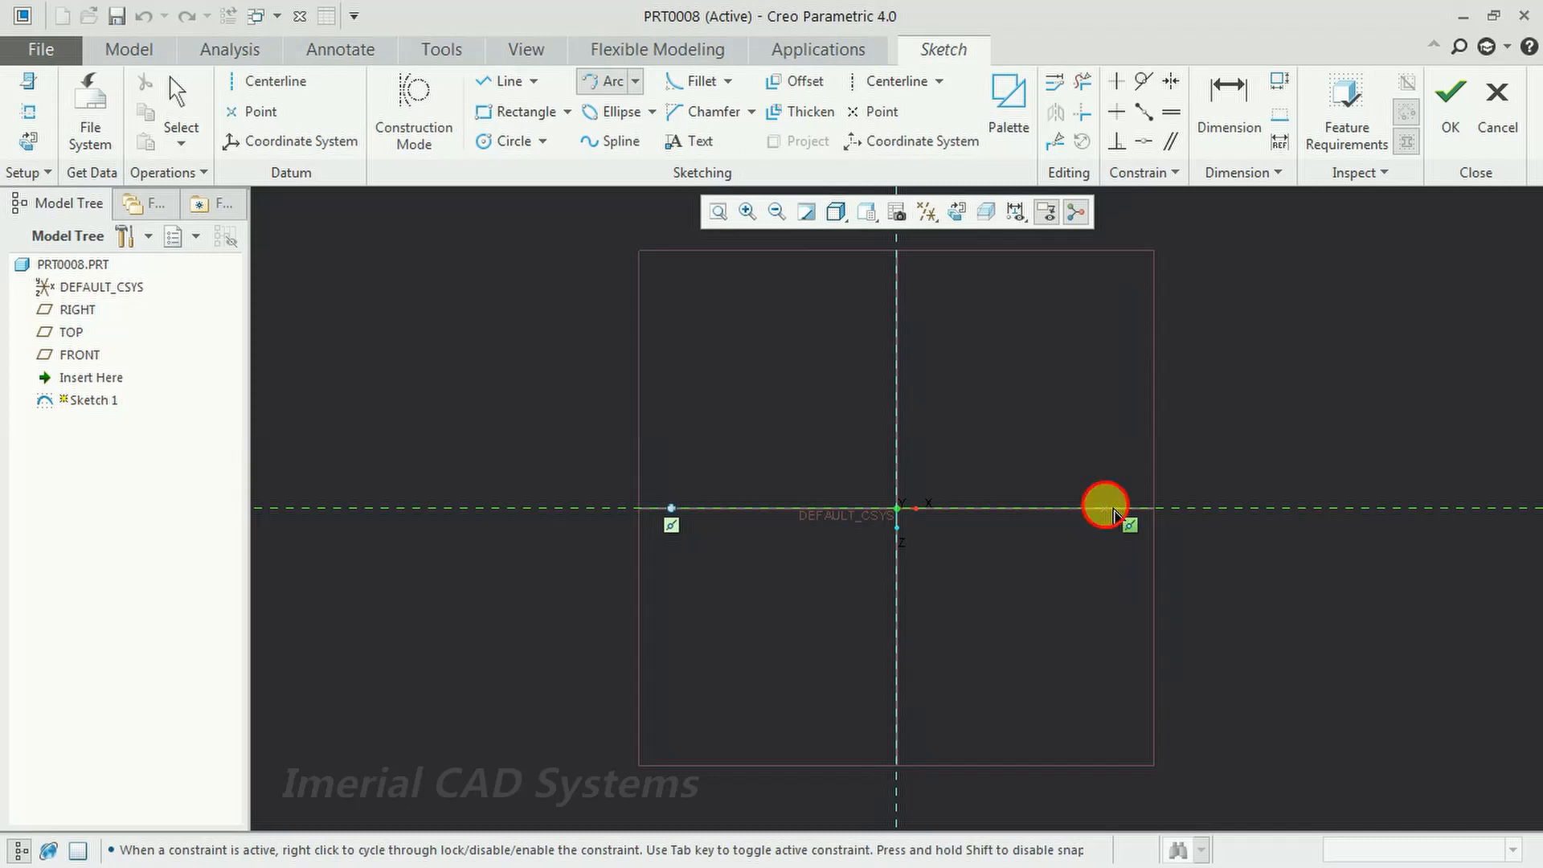
pyautogui.click(1105, 508)
pyautogui.click(941, 283)
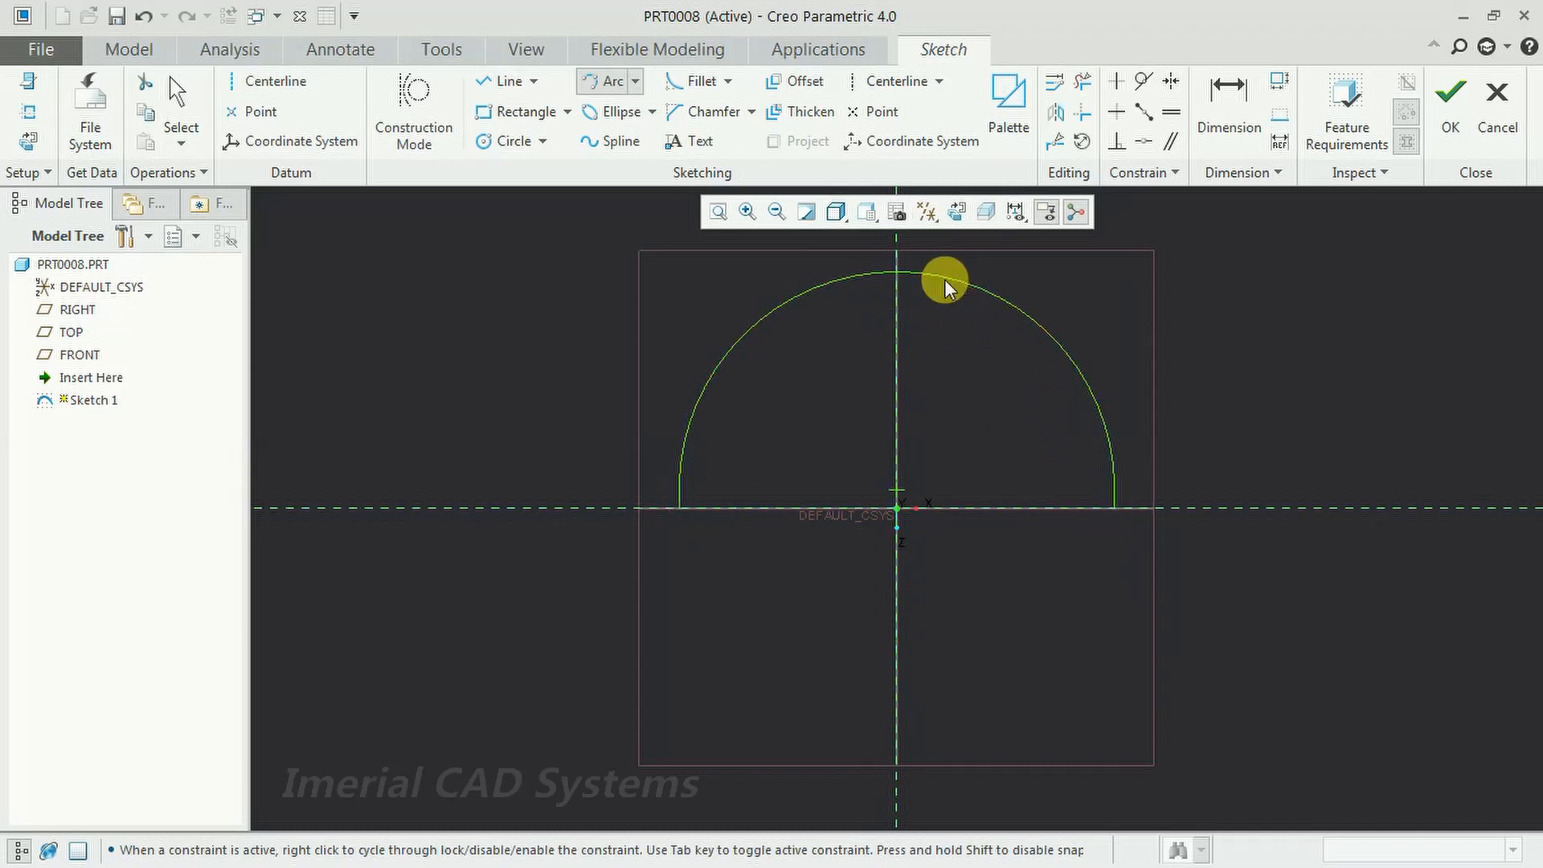
pyautogui.middleClick(987, 415)
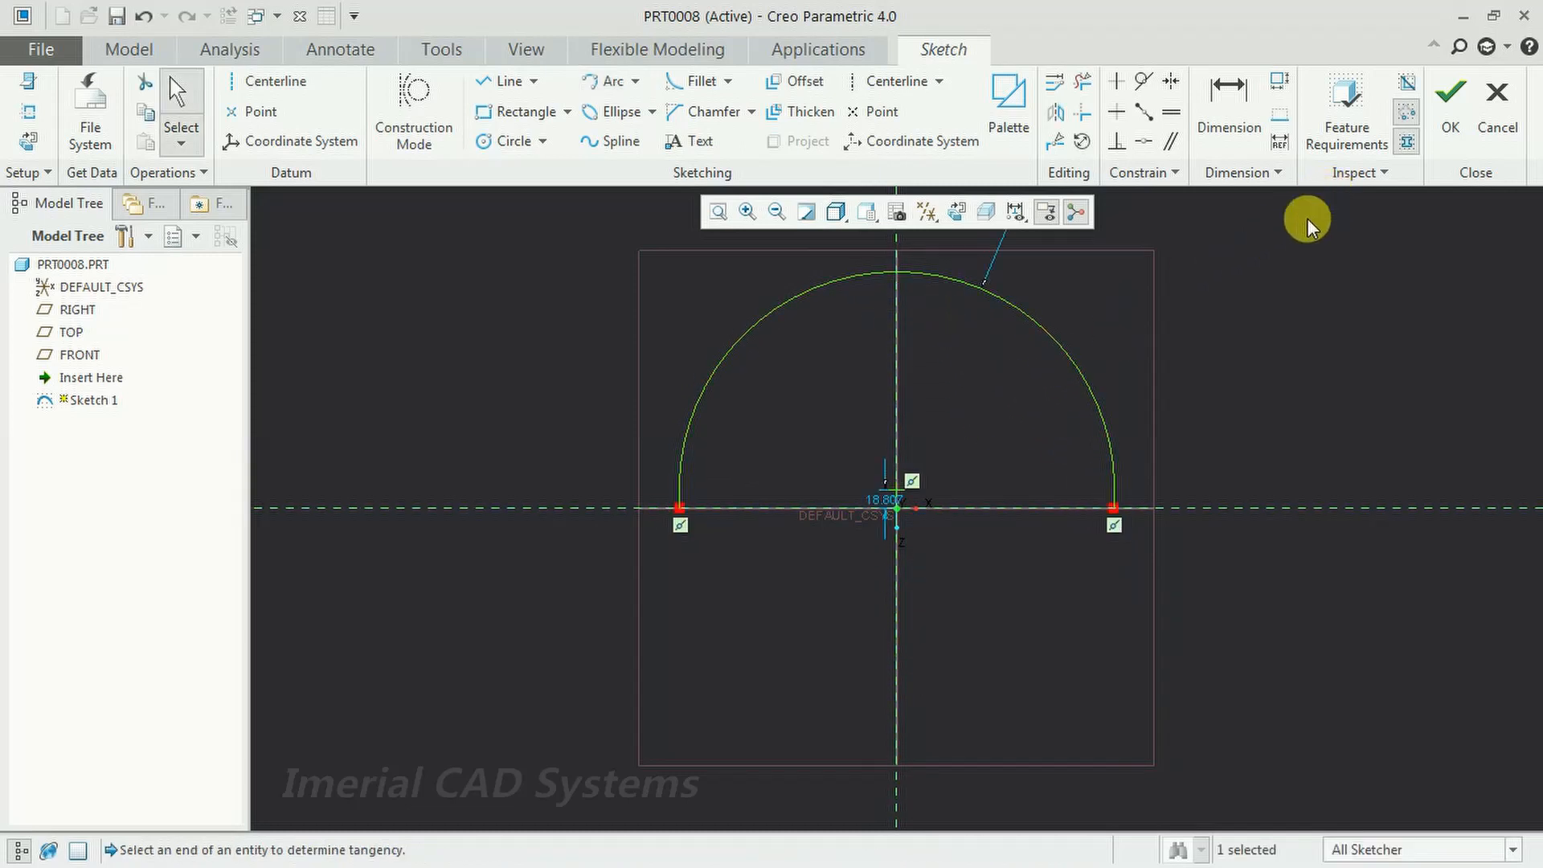
pyautogui.click(1451, 112)
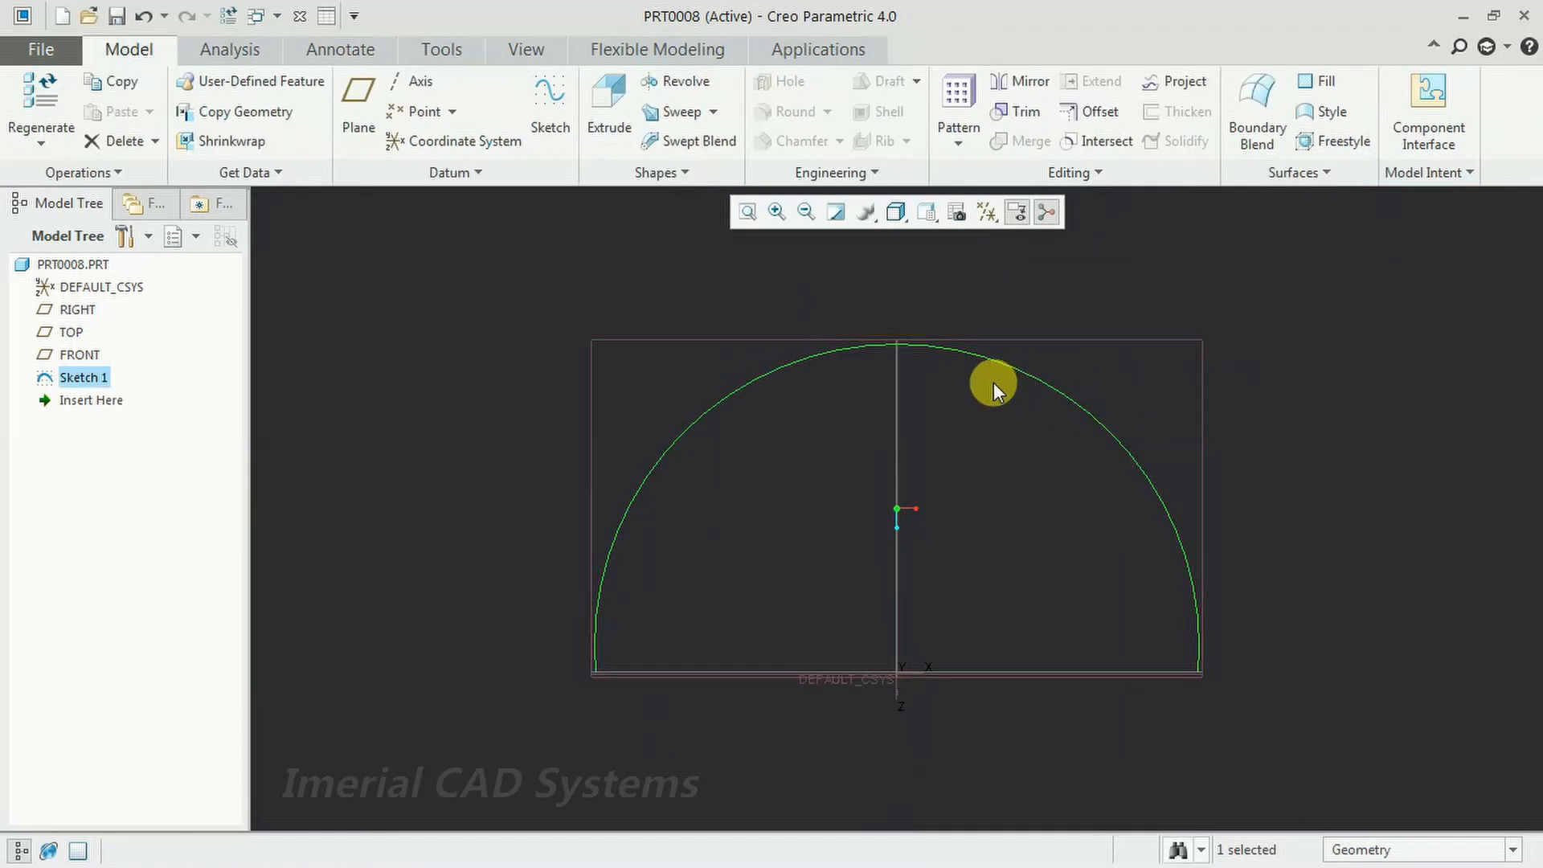
# - Create a datum plane through the arc sketch
pyautogui.moveTo(993, 390)
pyautogui.mouseDown(button='middle')
pyautogui.moveTo(995, 448)
pyautogui.moveTo(1053, 479)
pyautogui.moveTo(1078, 461)
pyautogui.mouseUp(button='middle')
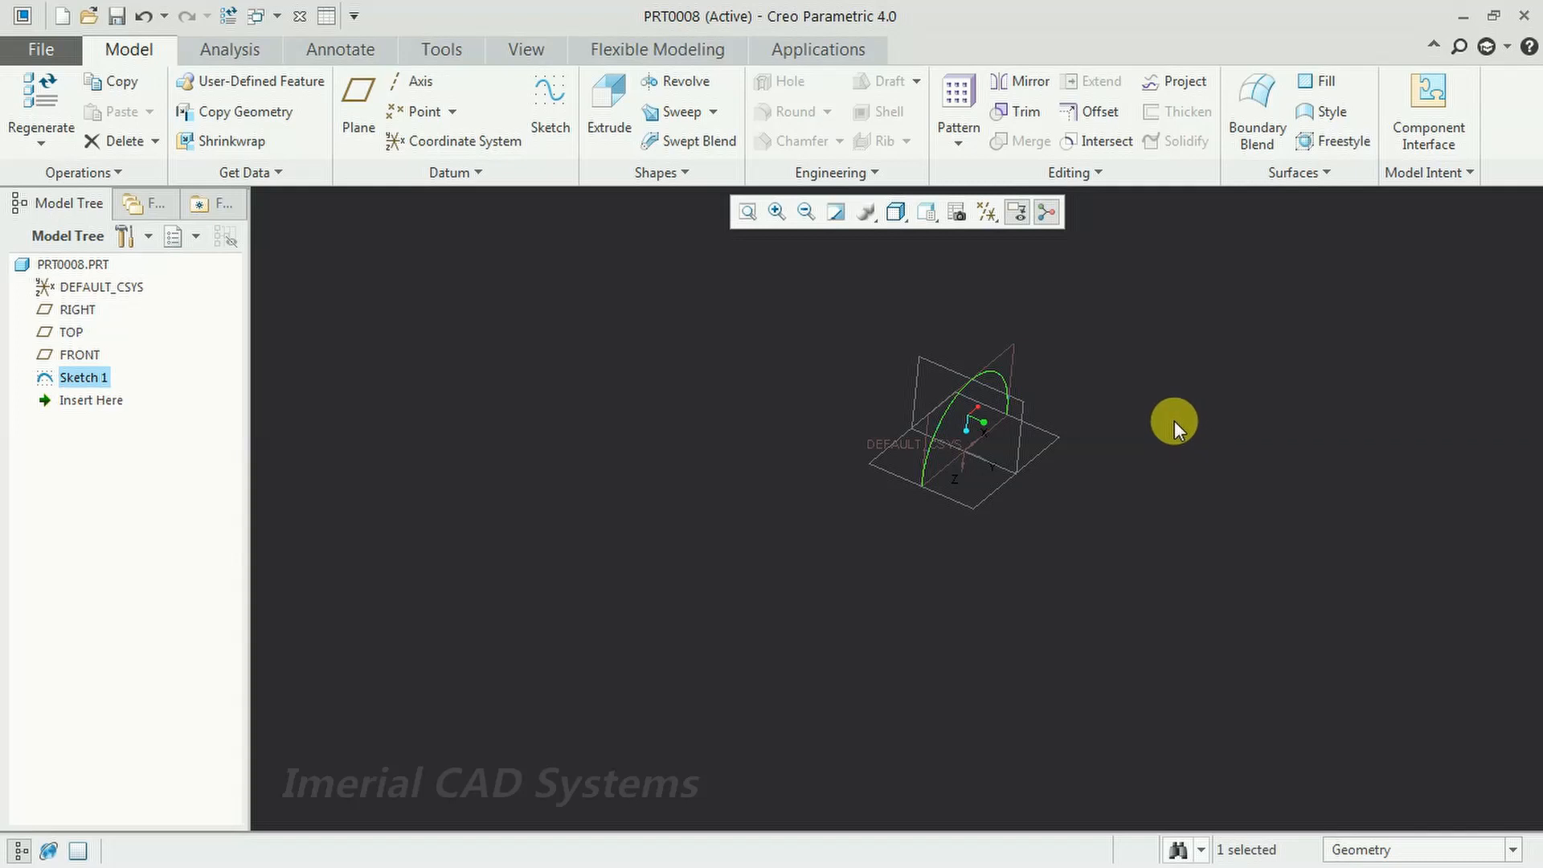
pyautogui.moveTo(1144, 500); pyautogui.dragTo(1141, 464, button='middle')
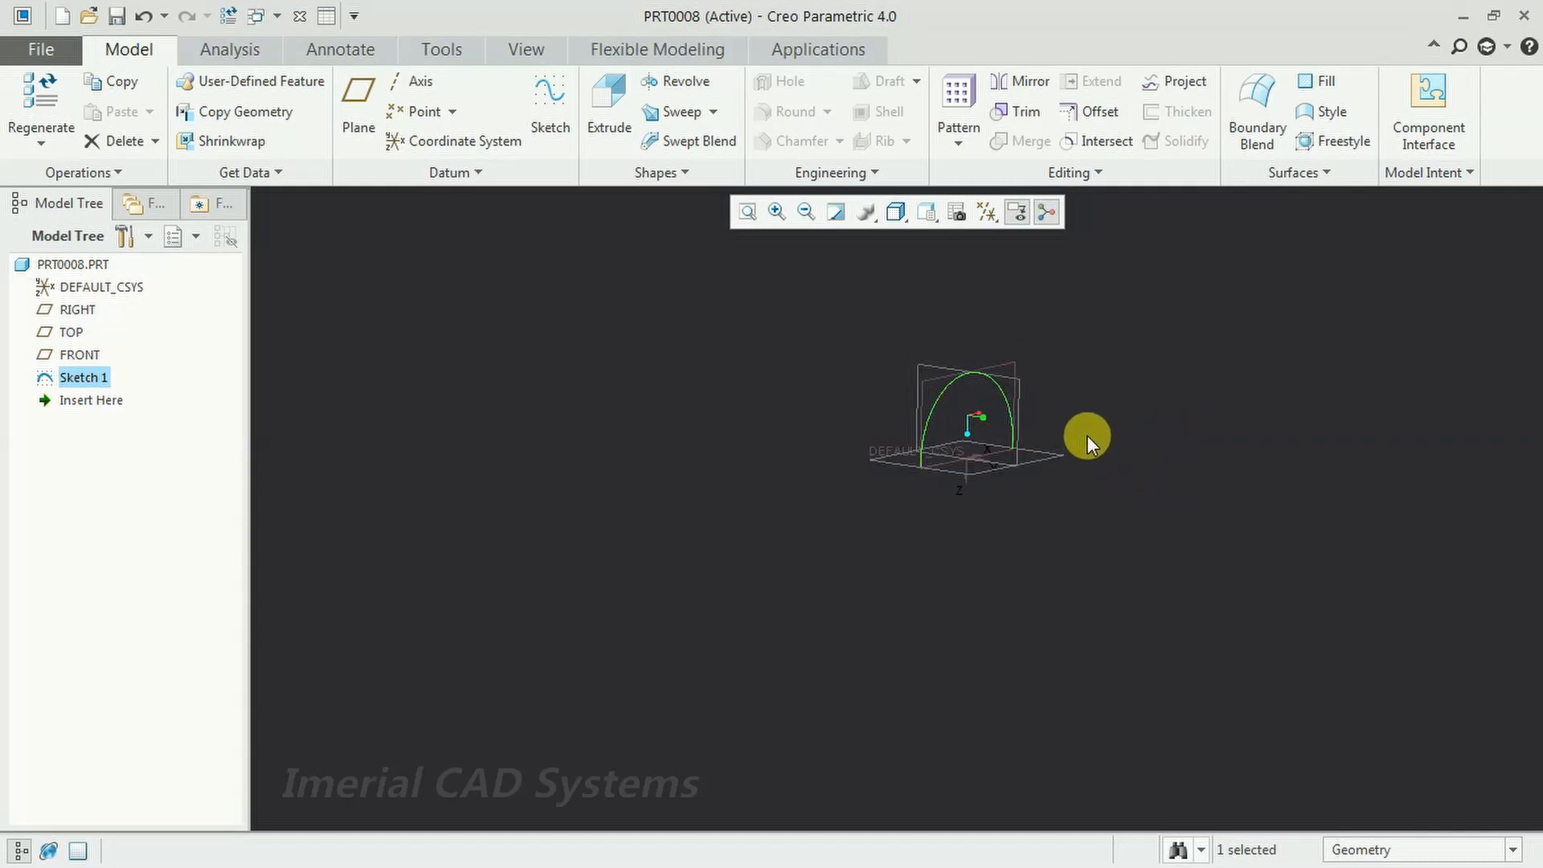
pyautogui.hotkey('ctrl', 'd')
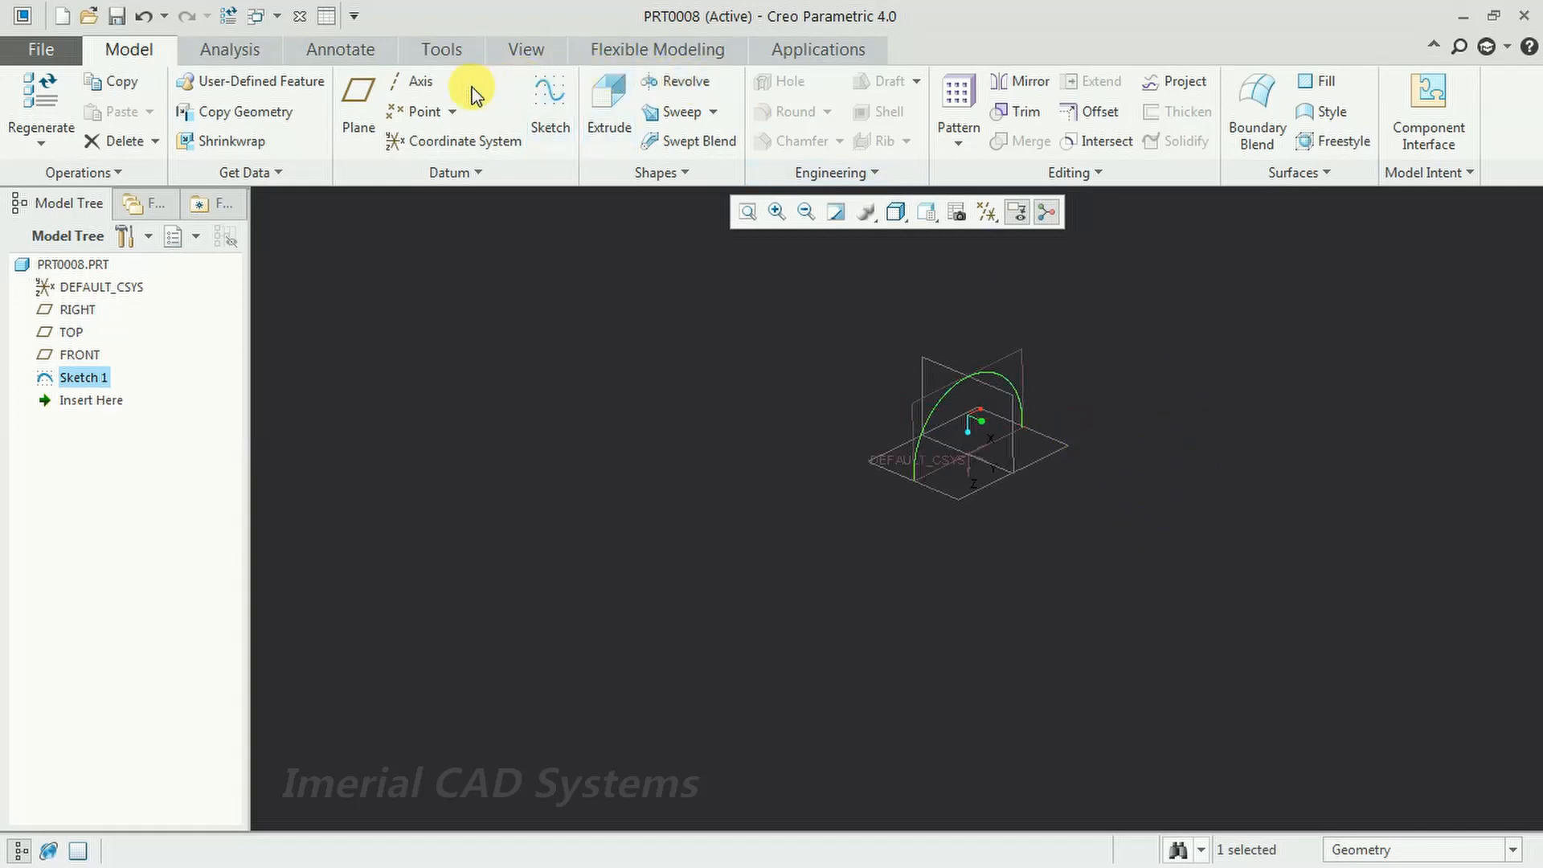
pyautogui.click(353, 111)
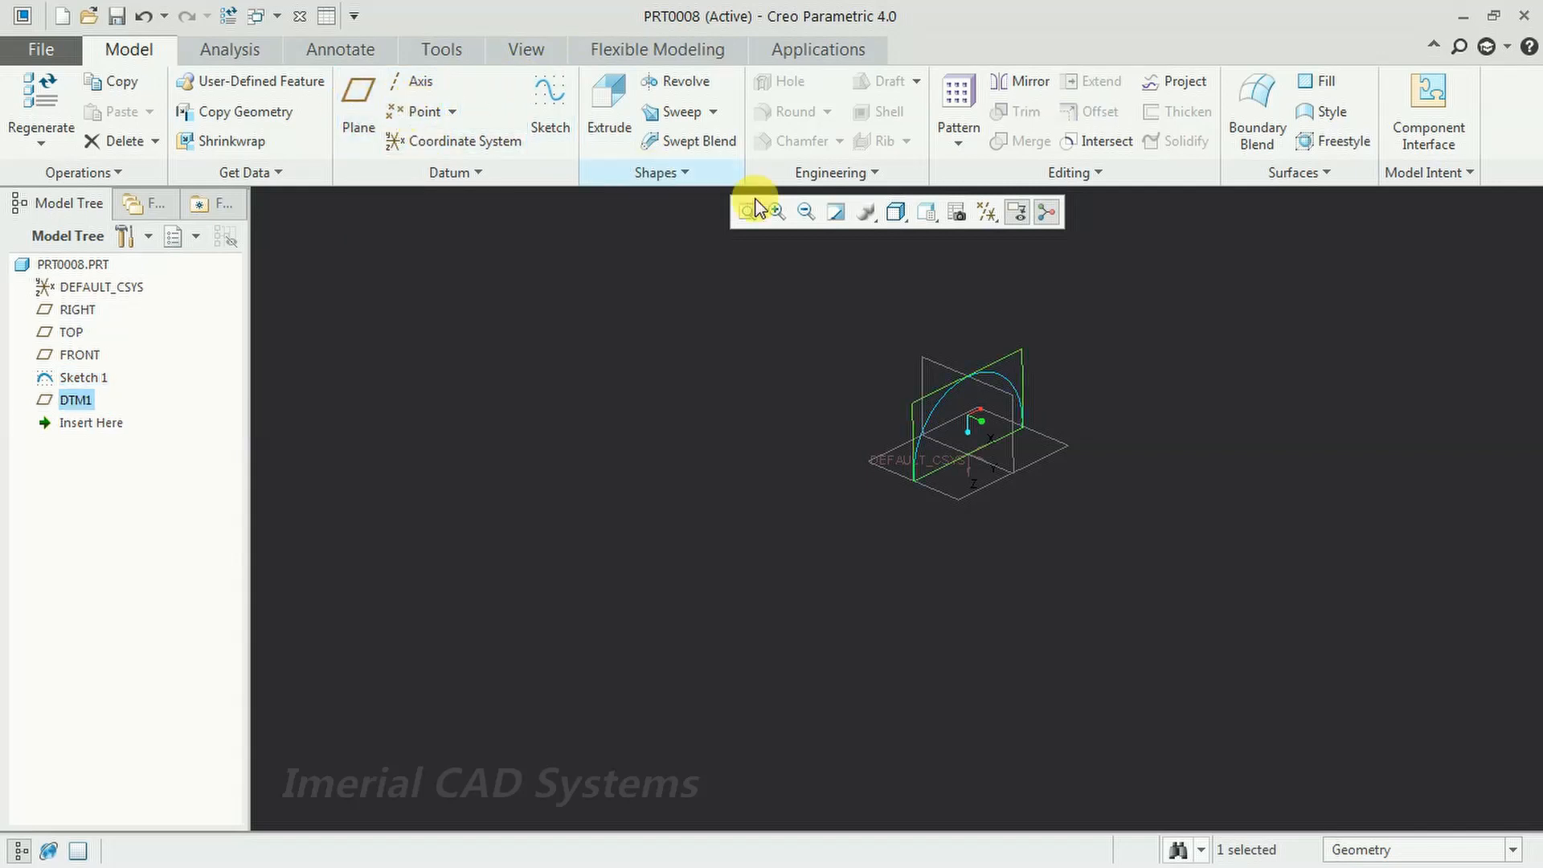
# - Start another datum plane offset from DTM1 with a translation of 200
pyautogui.click(995, 363)
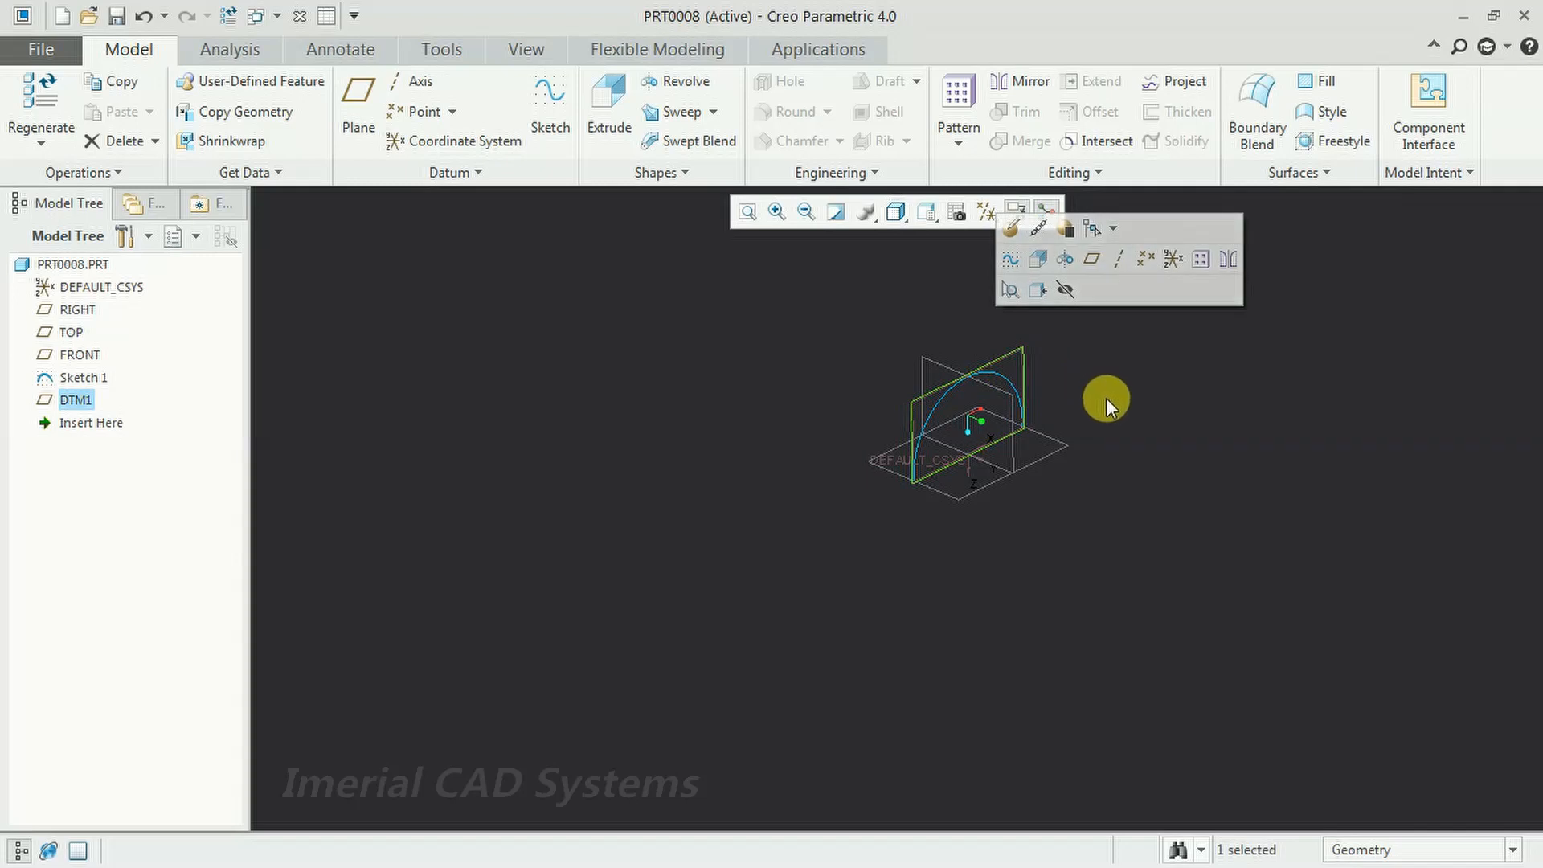
pyautogui.click(358, 110)
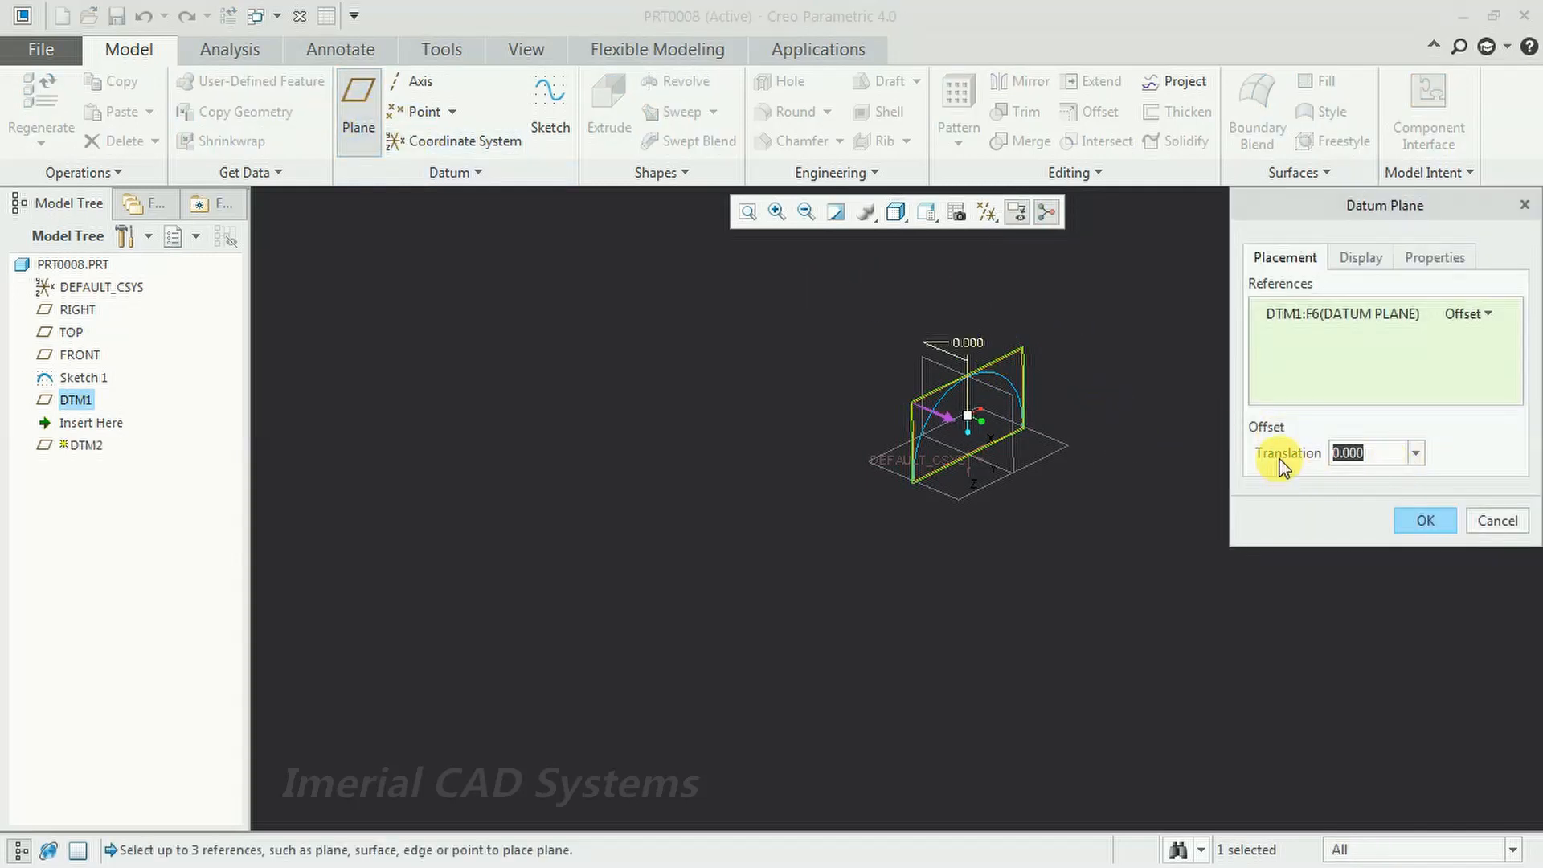
pyautogui.write('200')
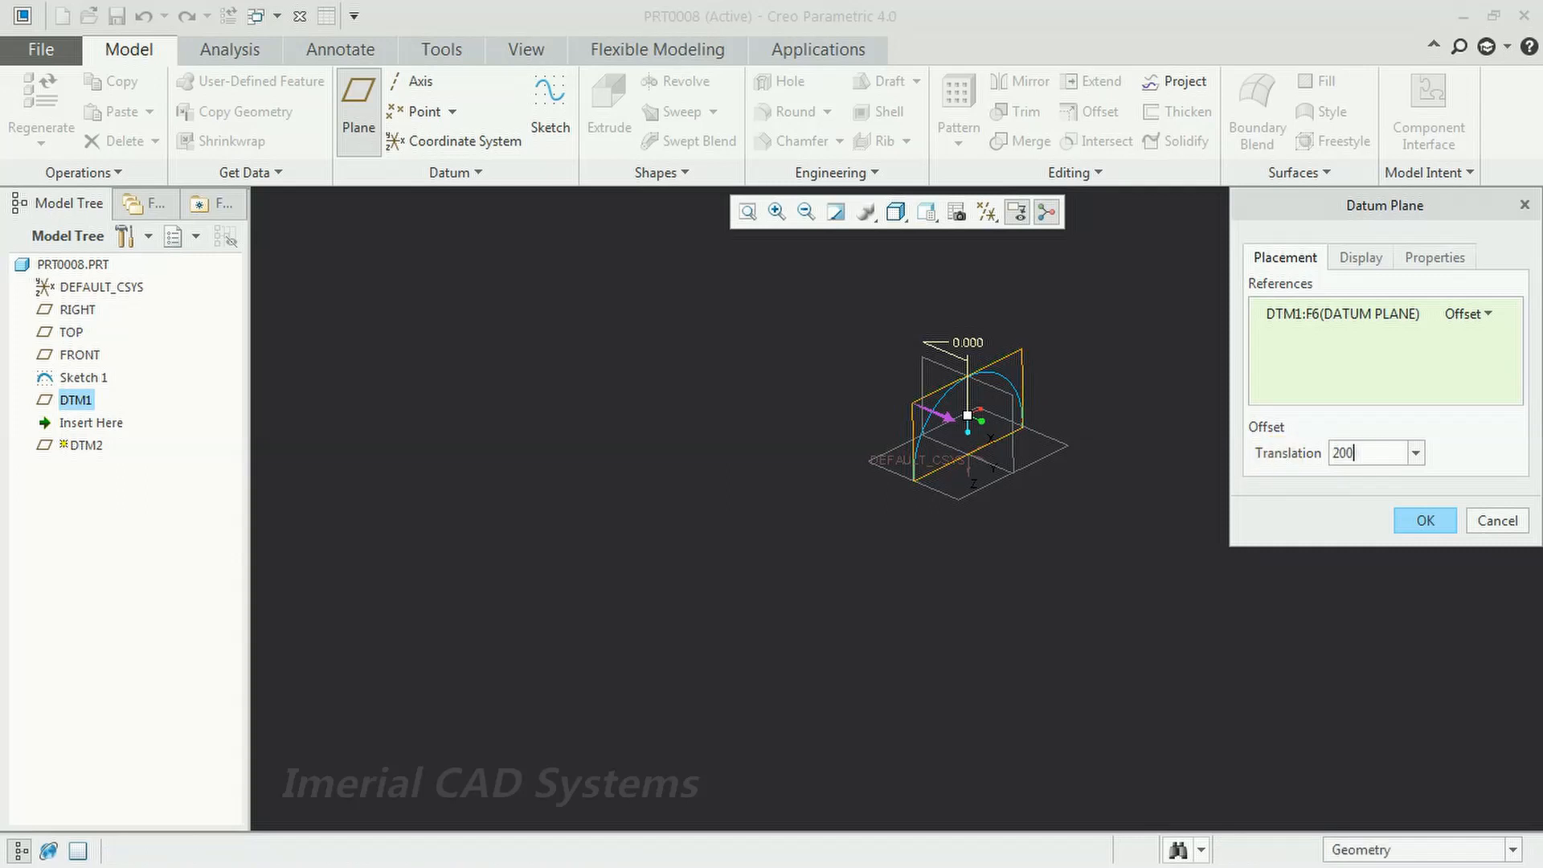
pyautogui.click(1279, 460)
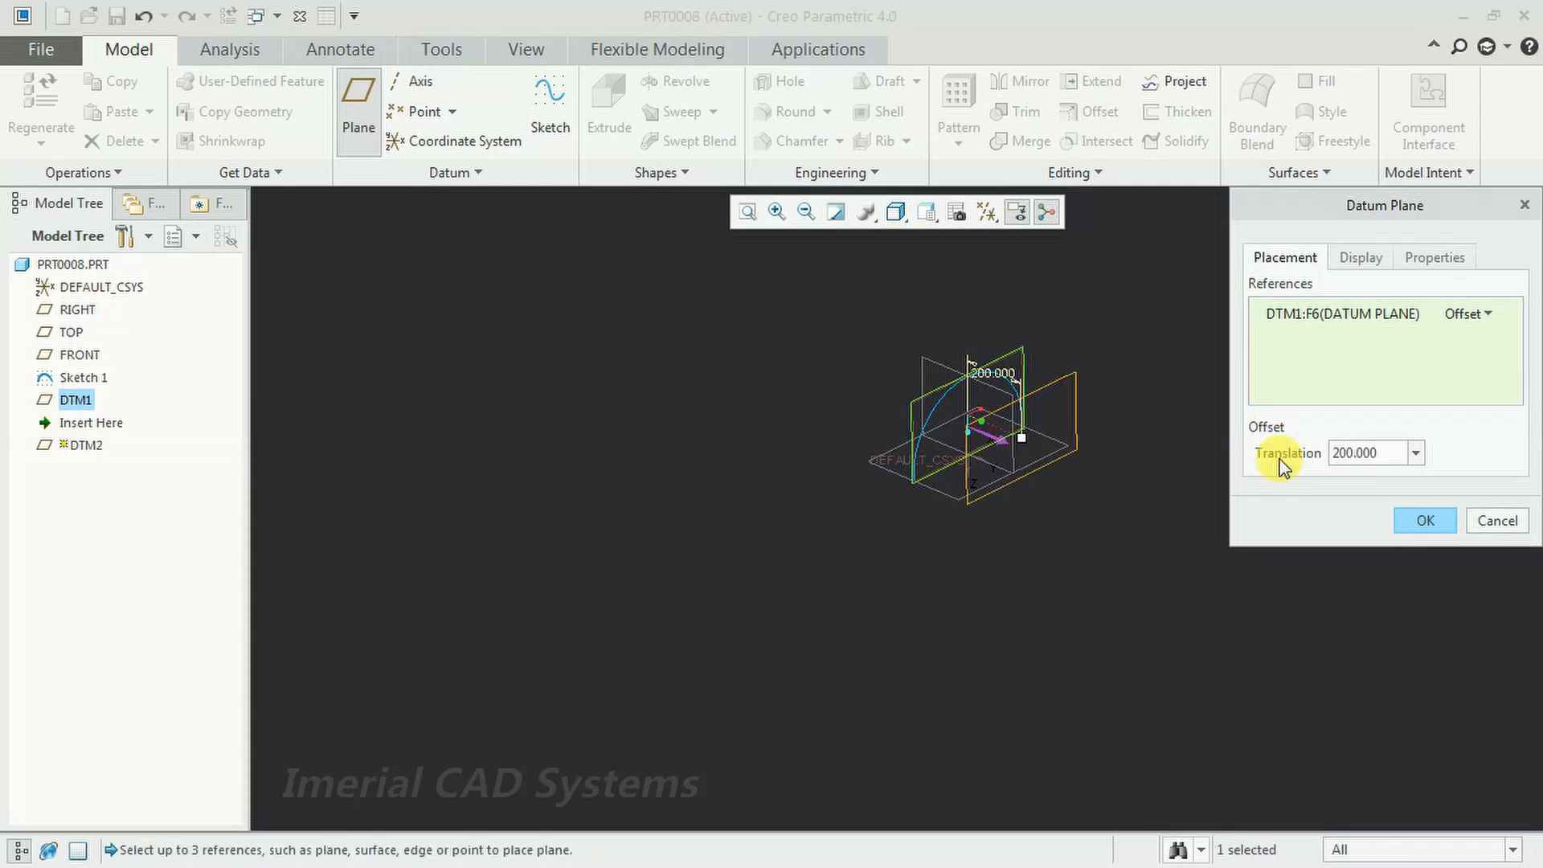
# - Try a translation of 750 for the new datum plane
pyautogui.moveTo(1378, 460); pyautogui.dragTo(1292, 459)
pyautogui.write('750')
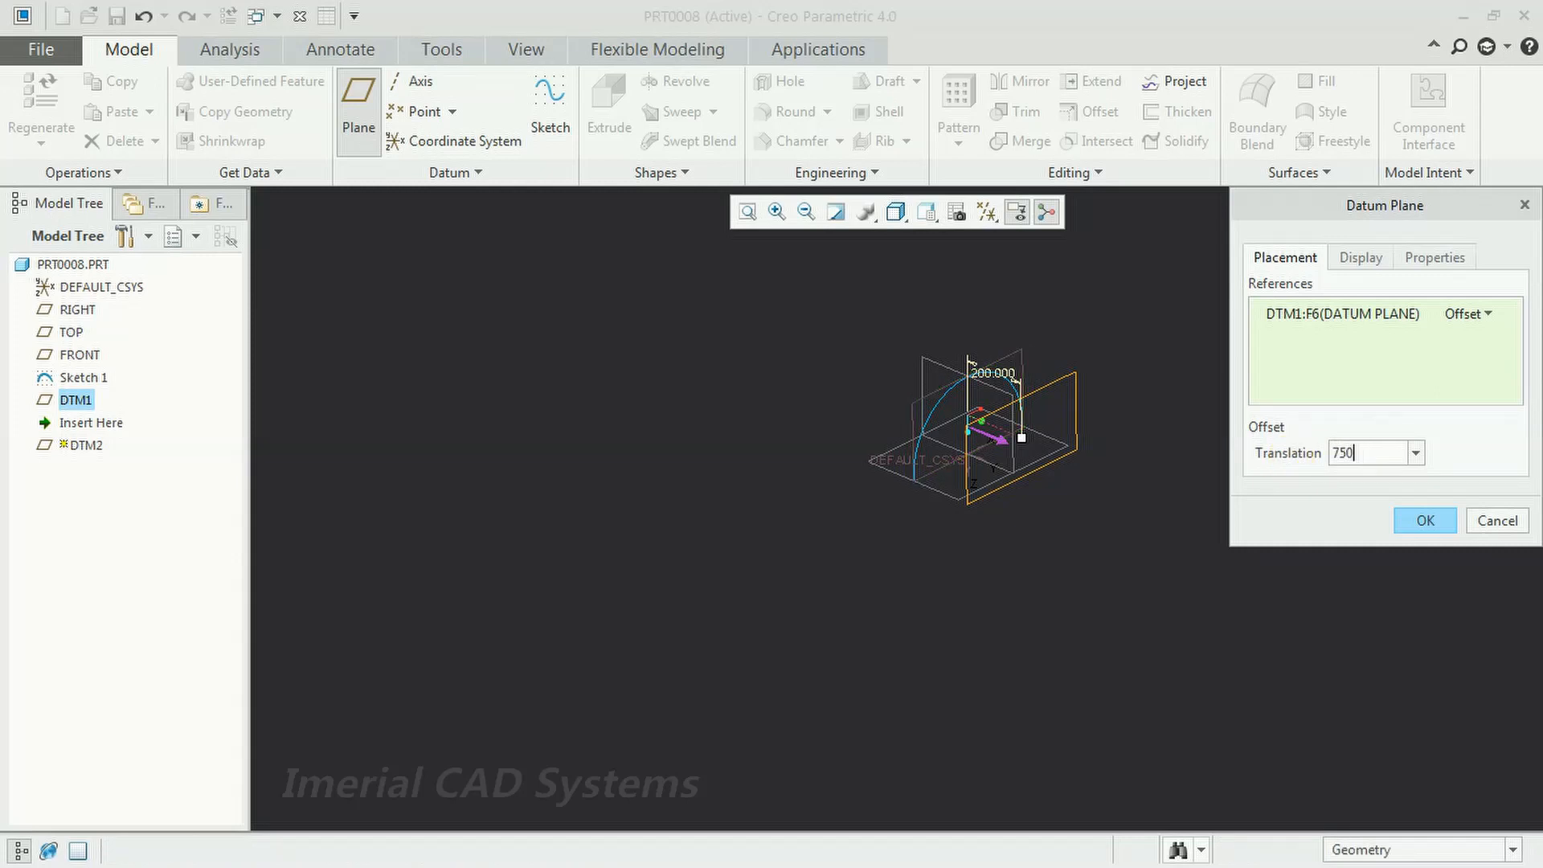
pyautogui.press('Return')
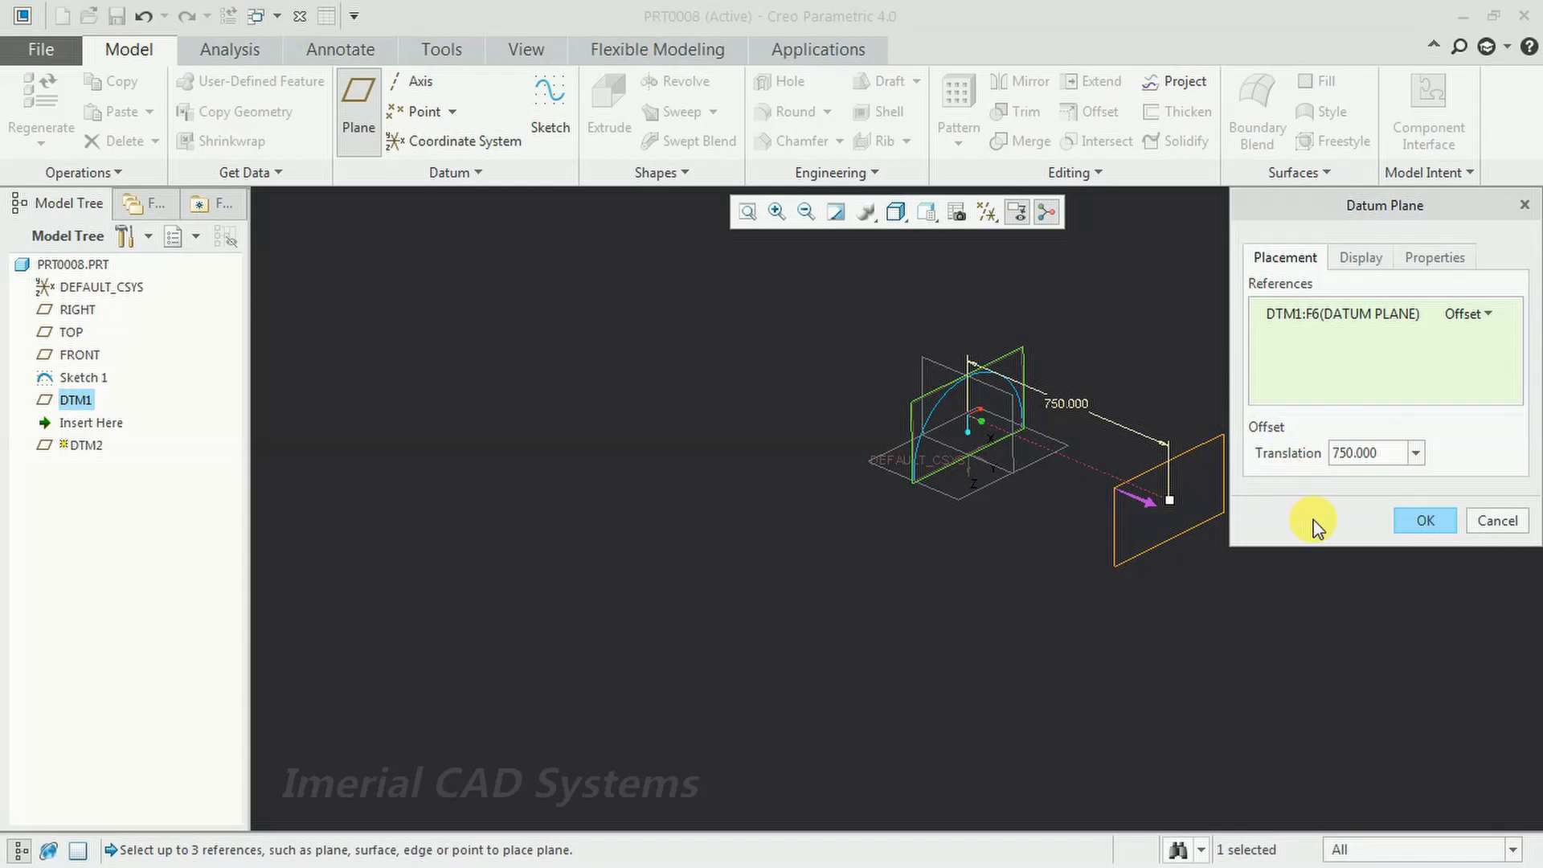
# - Set the new datum plane's translation to 1200 and create the plane
pyautogui.moveTo(1402, 452); pyautogui.dragTo(1264, 454)
pyautogui.write('12')
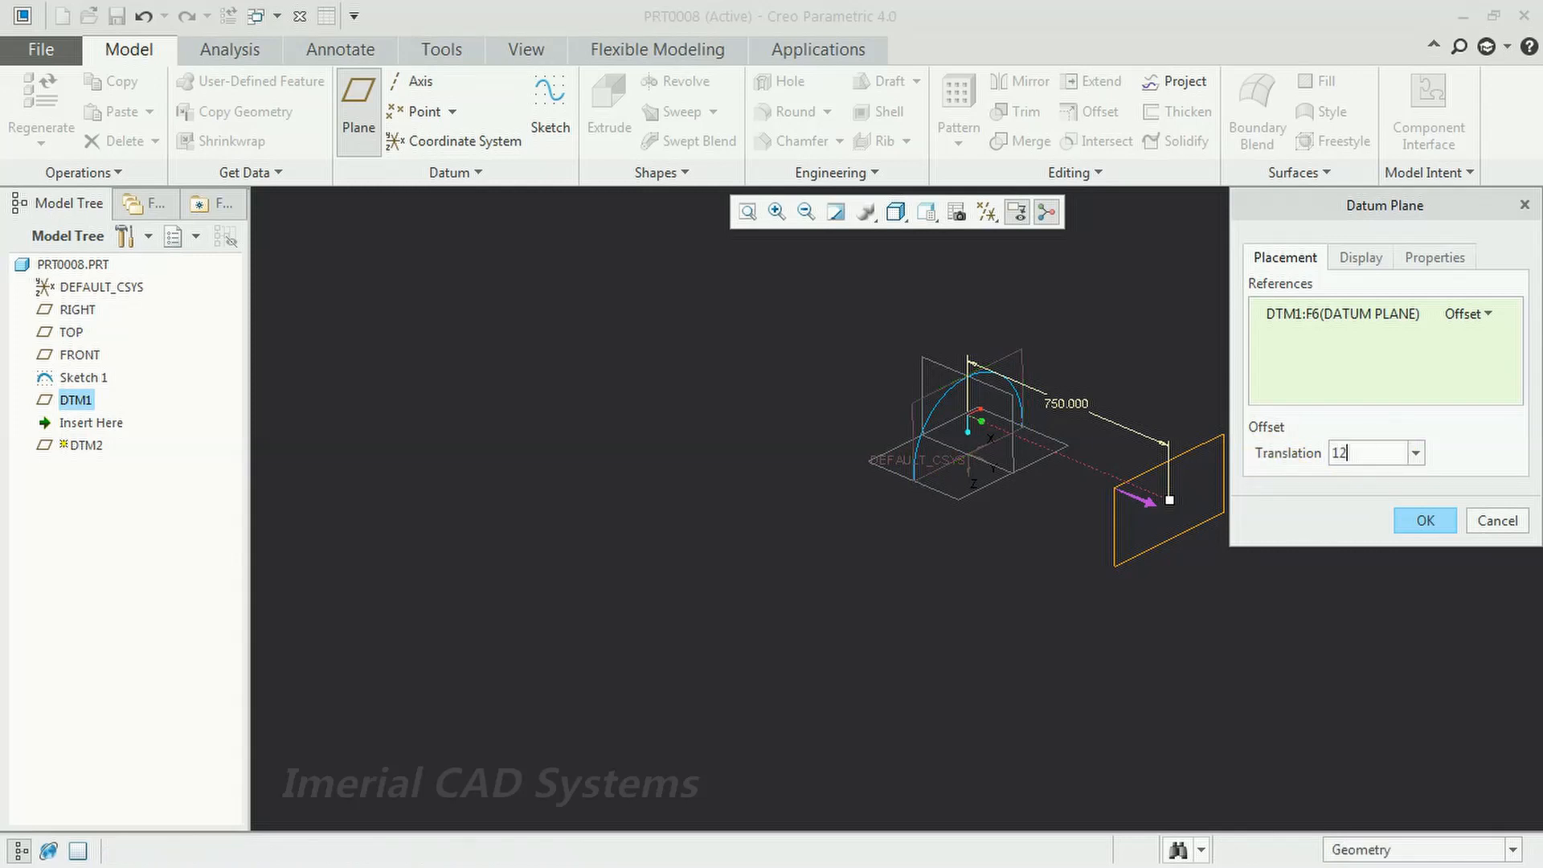
pyautogui.press('Return')
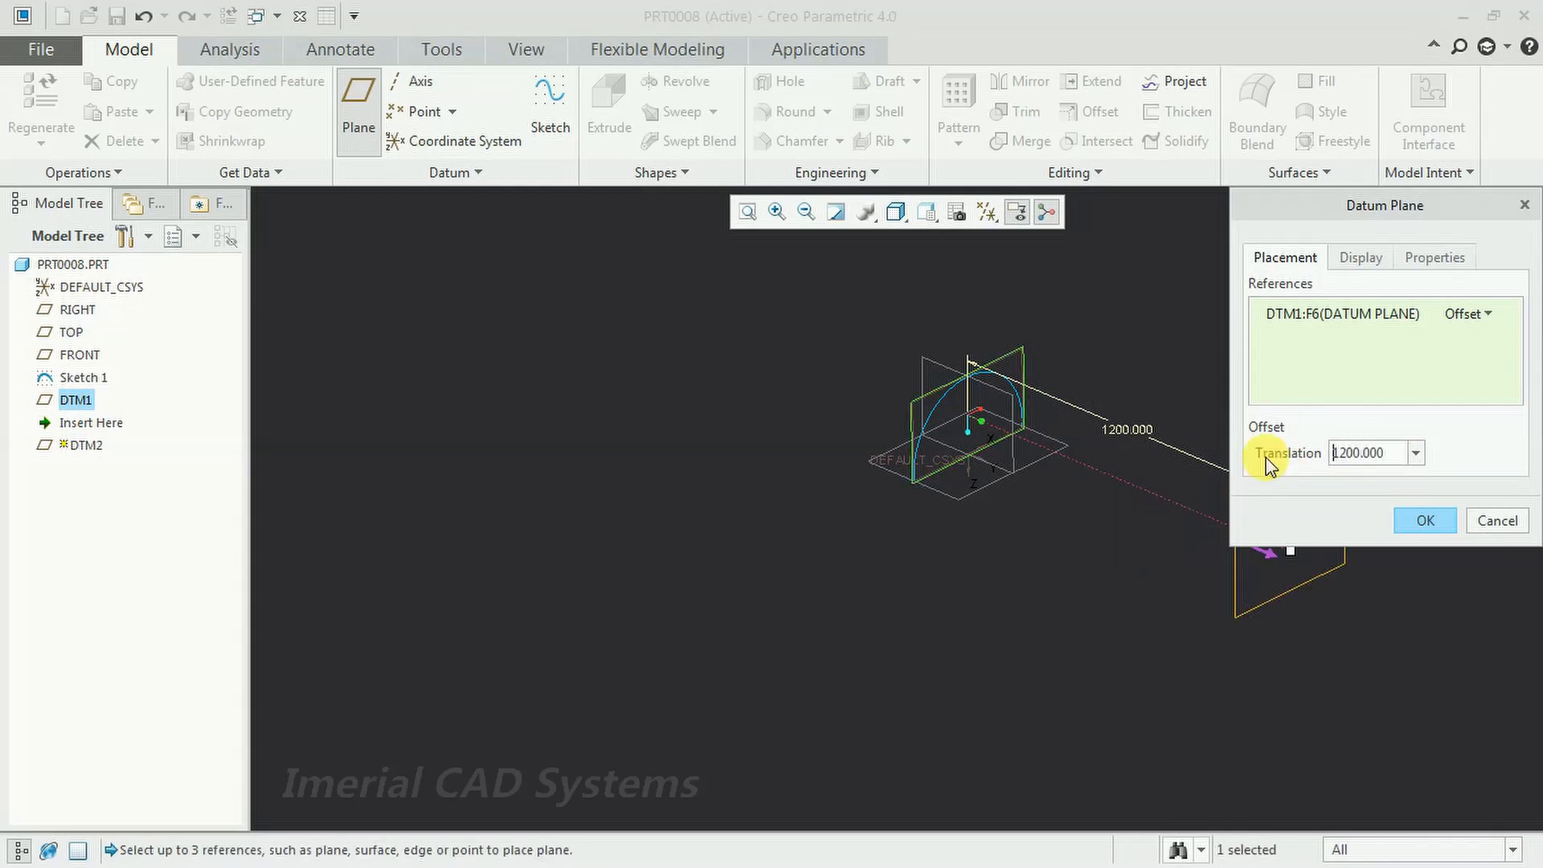
pyautogui.click(1426, 520)
# - Start a new sketch on the offset datum plane DTM2
pyautogui.click(1125, 520)
pyautogui.moveTo(1124, 520)
pyautogui.mouseDown(button='middle')
pyautogui.moveTo(1160, 493)
pyautogui.moveTo(1125, 518)
pyautogui.mouseUp(button='middle')
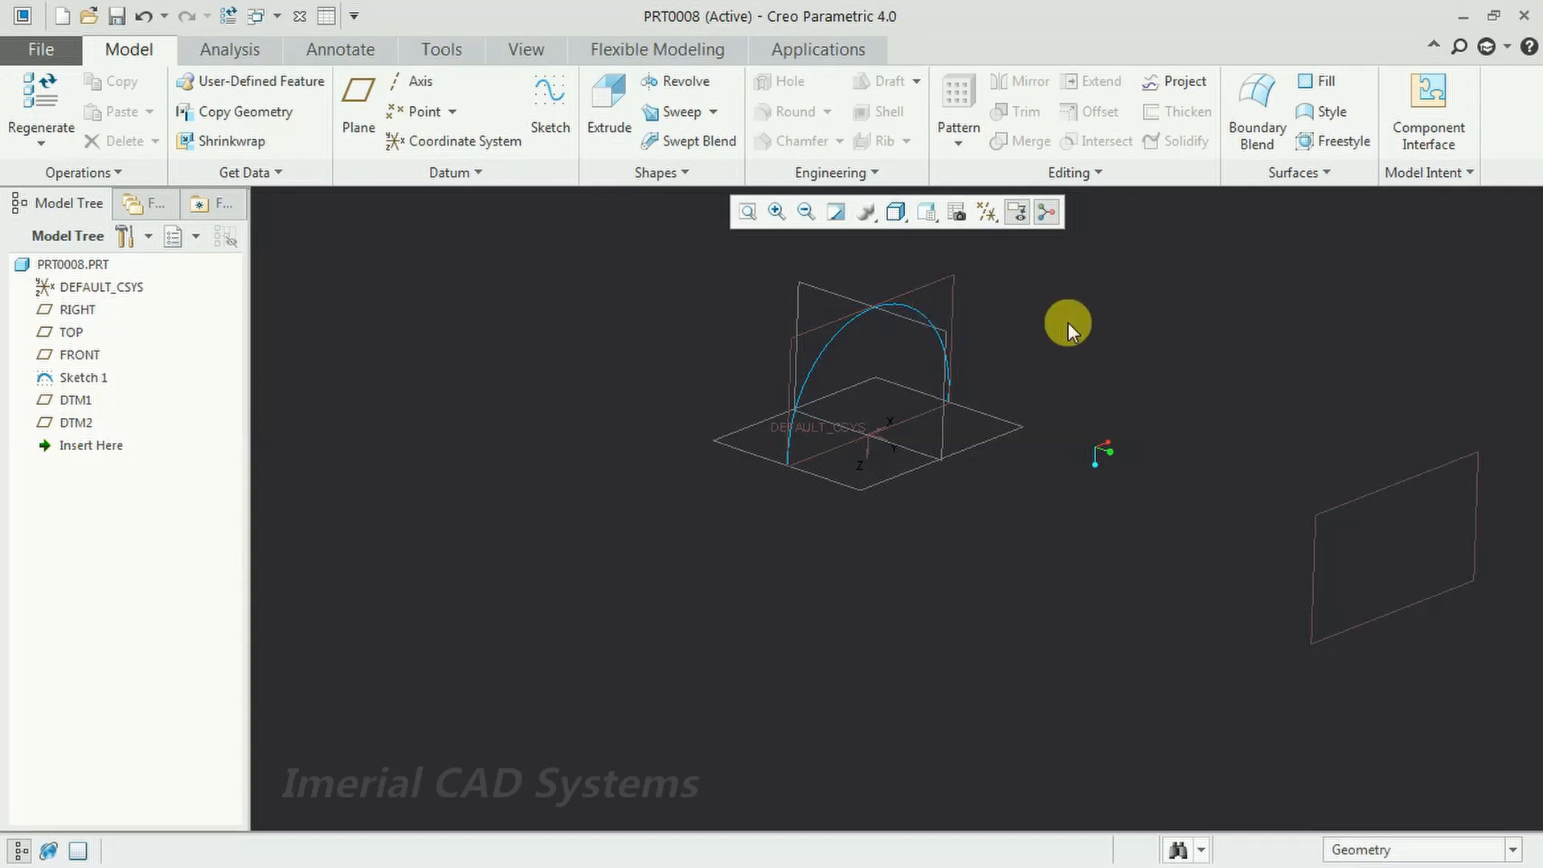
pyautogui.click(1398, 482)
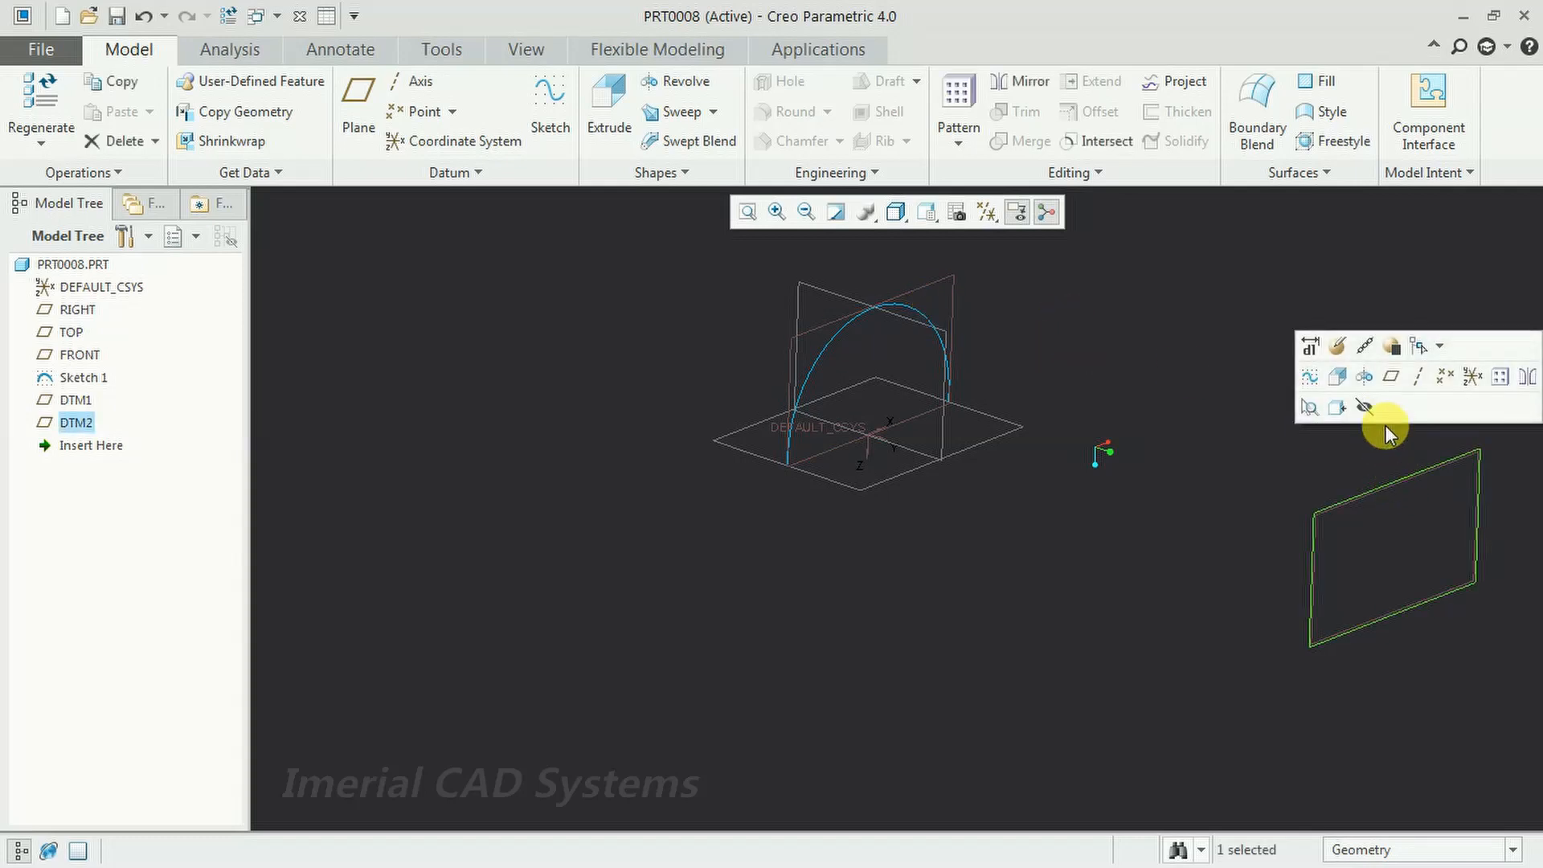
pyautogui.click(1308, 378)
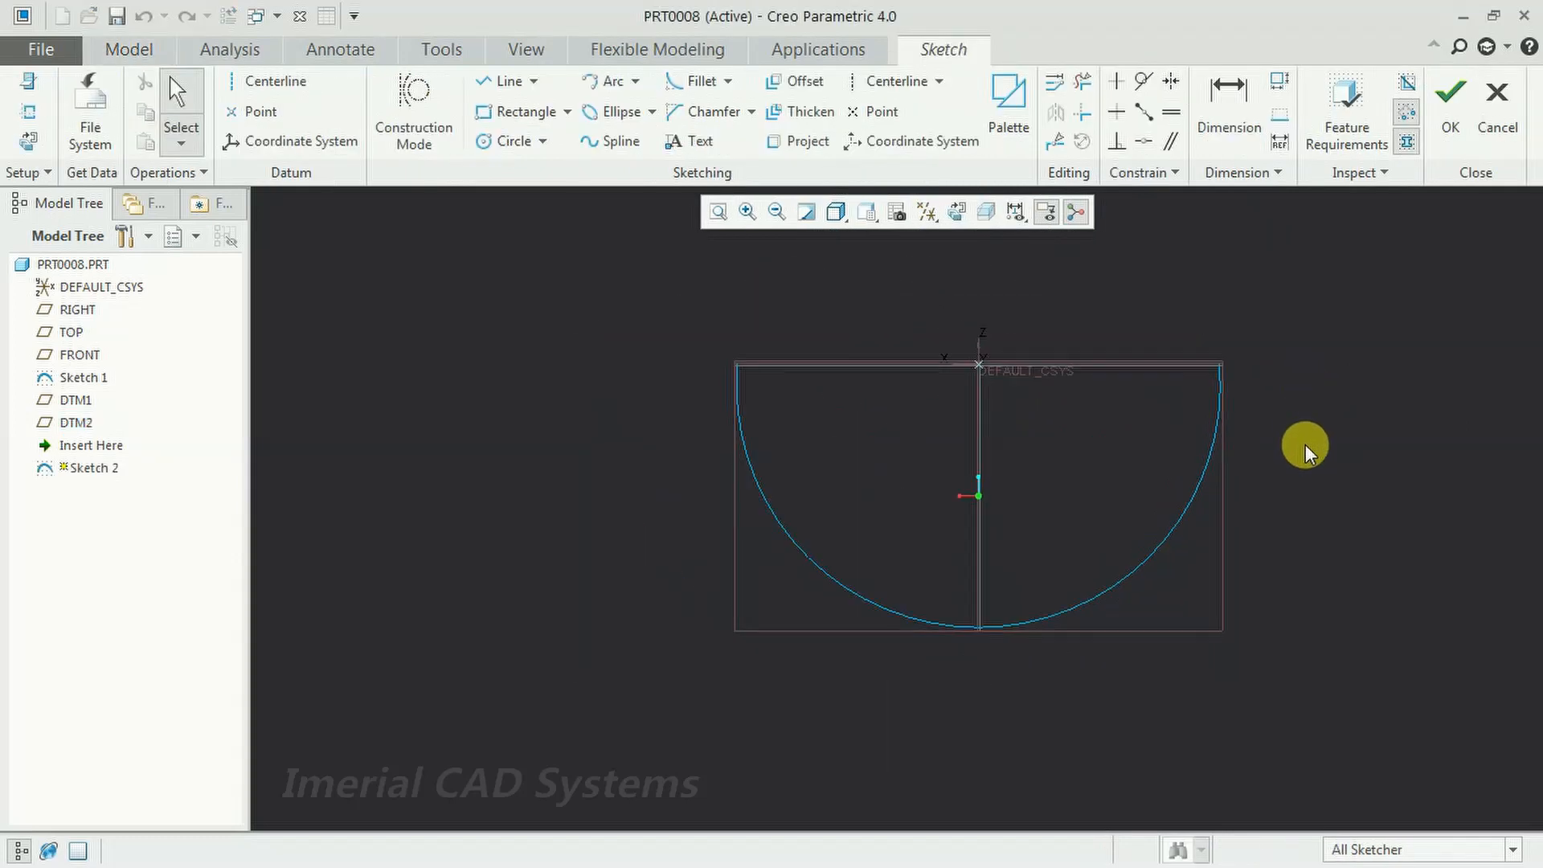
# - Sketch an open trapezoid of three connected lines around the arc, with slanted sides and a horizontal middle segment, and finish the sketch
pyautogui.click(509, 83)
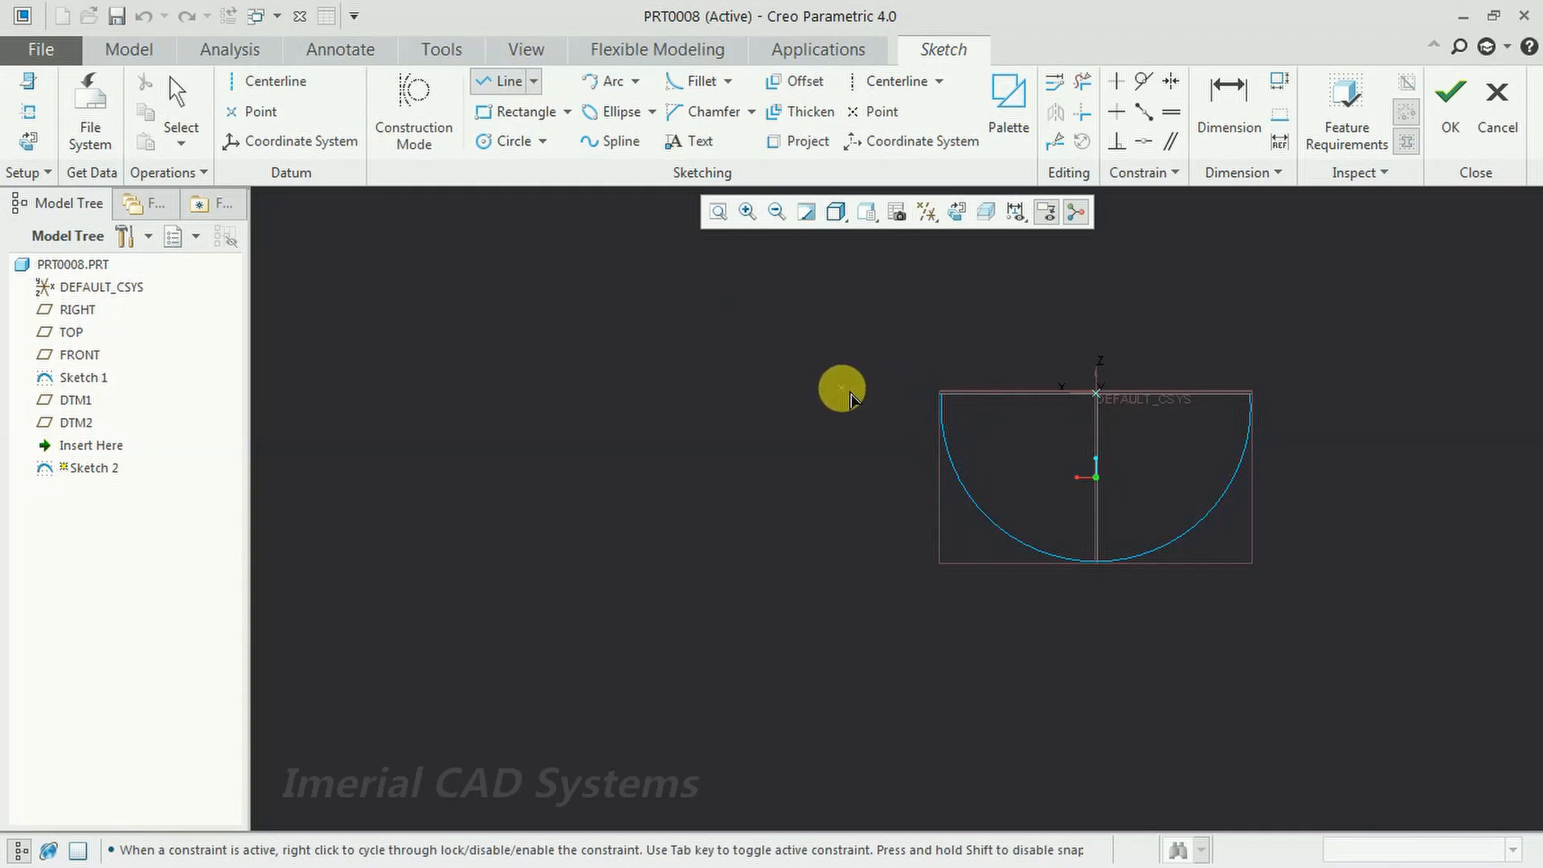
pyautogui.click(841, 388)
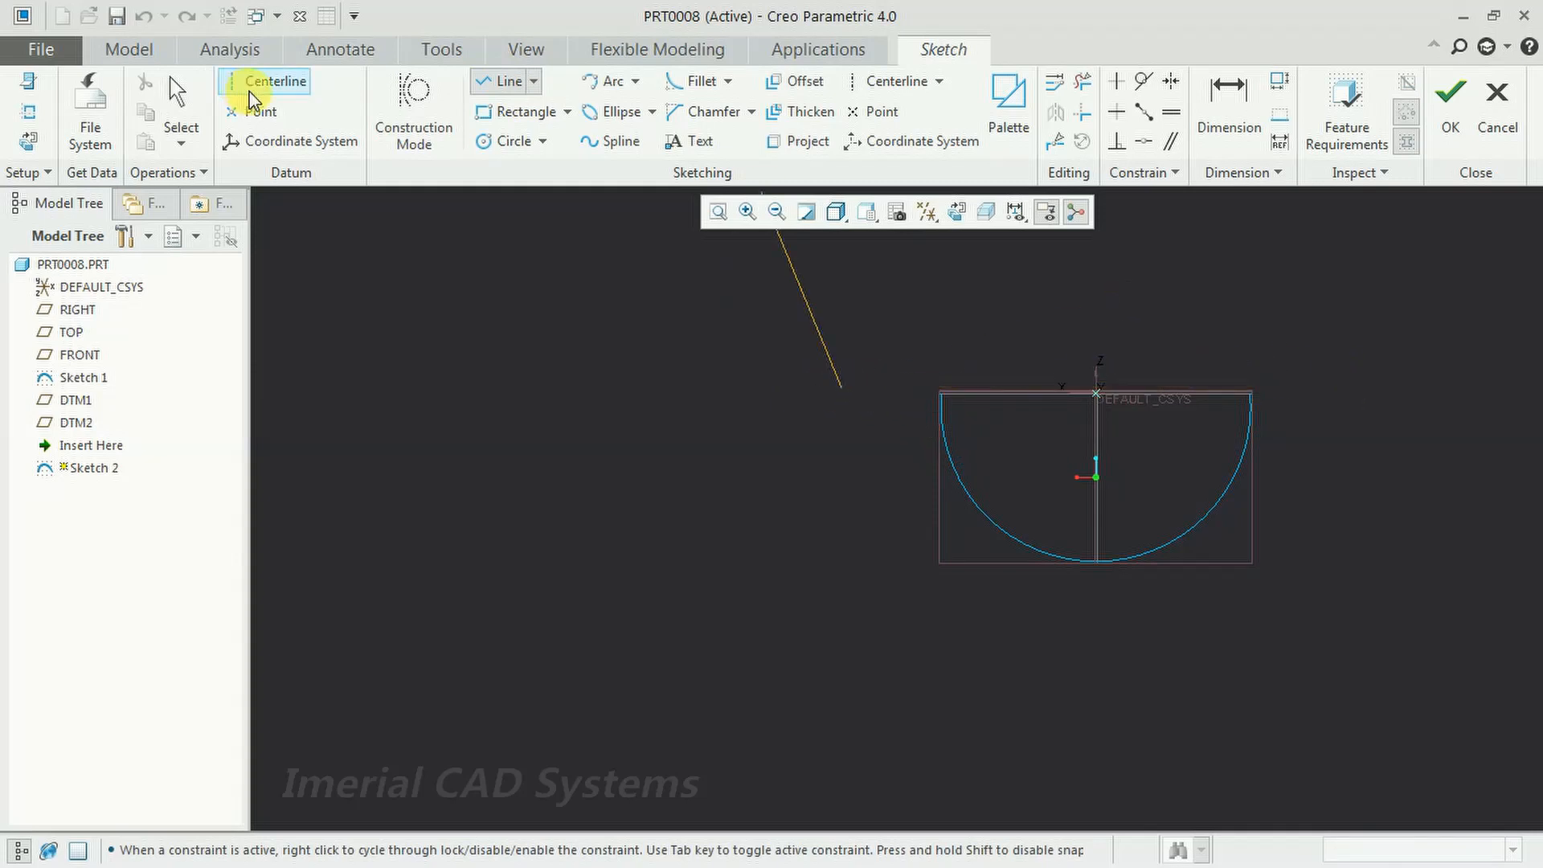
pyautogui.click(480, 91)
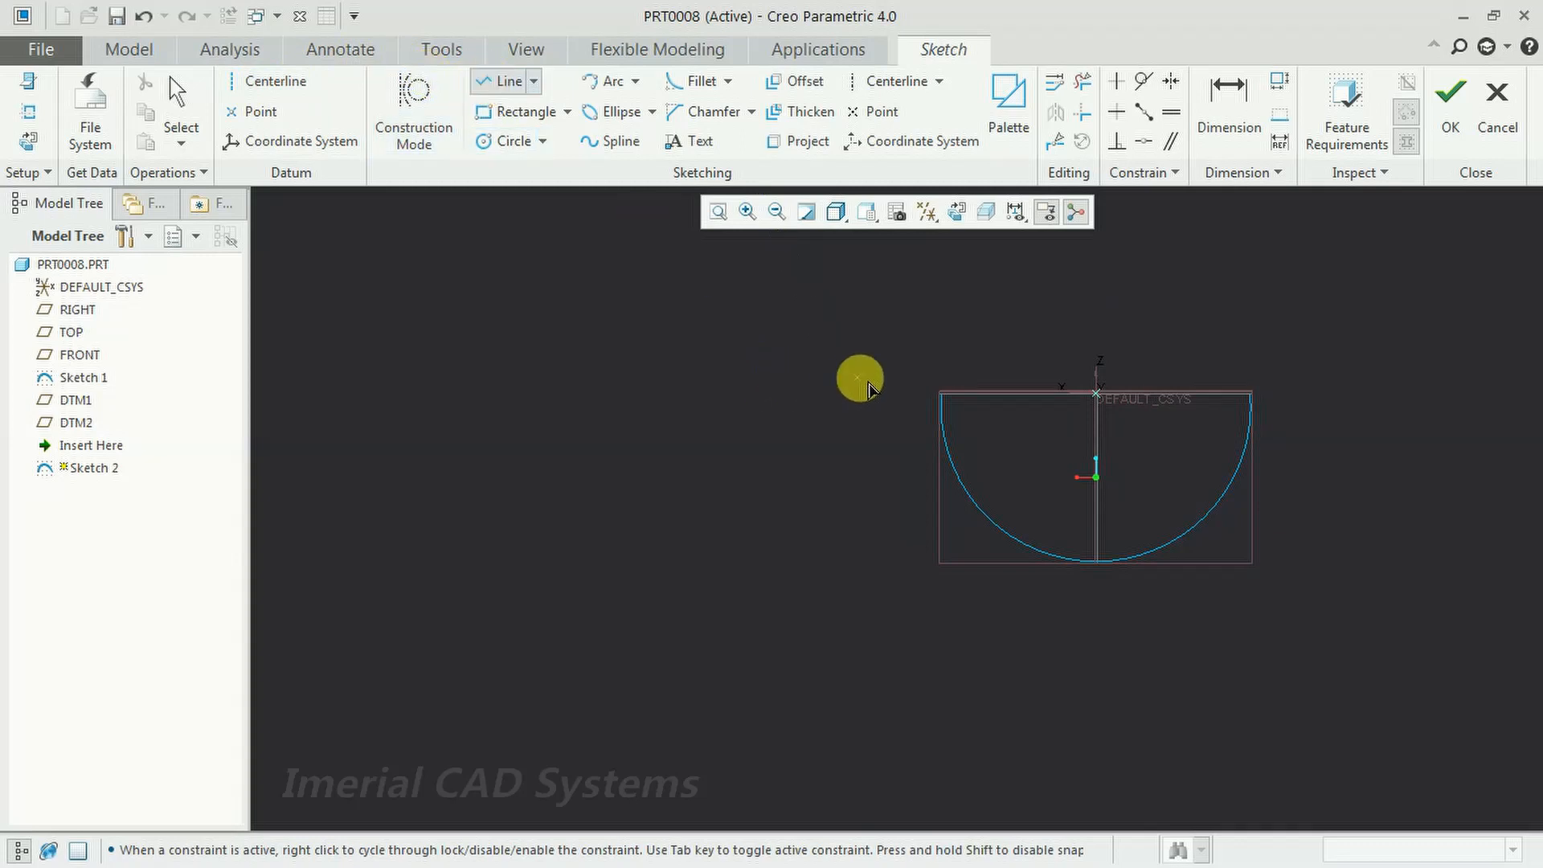
pyautogui.click(865, 392)
pyautogui.click(969, 604)
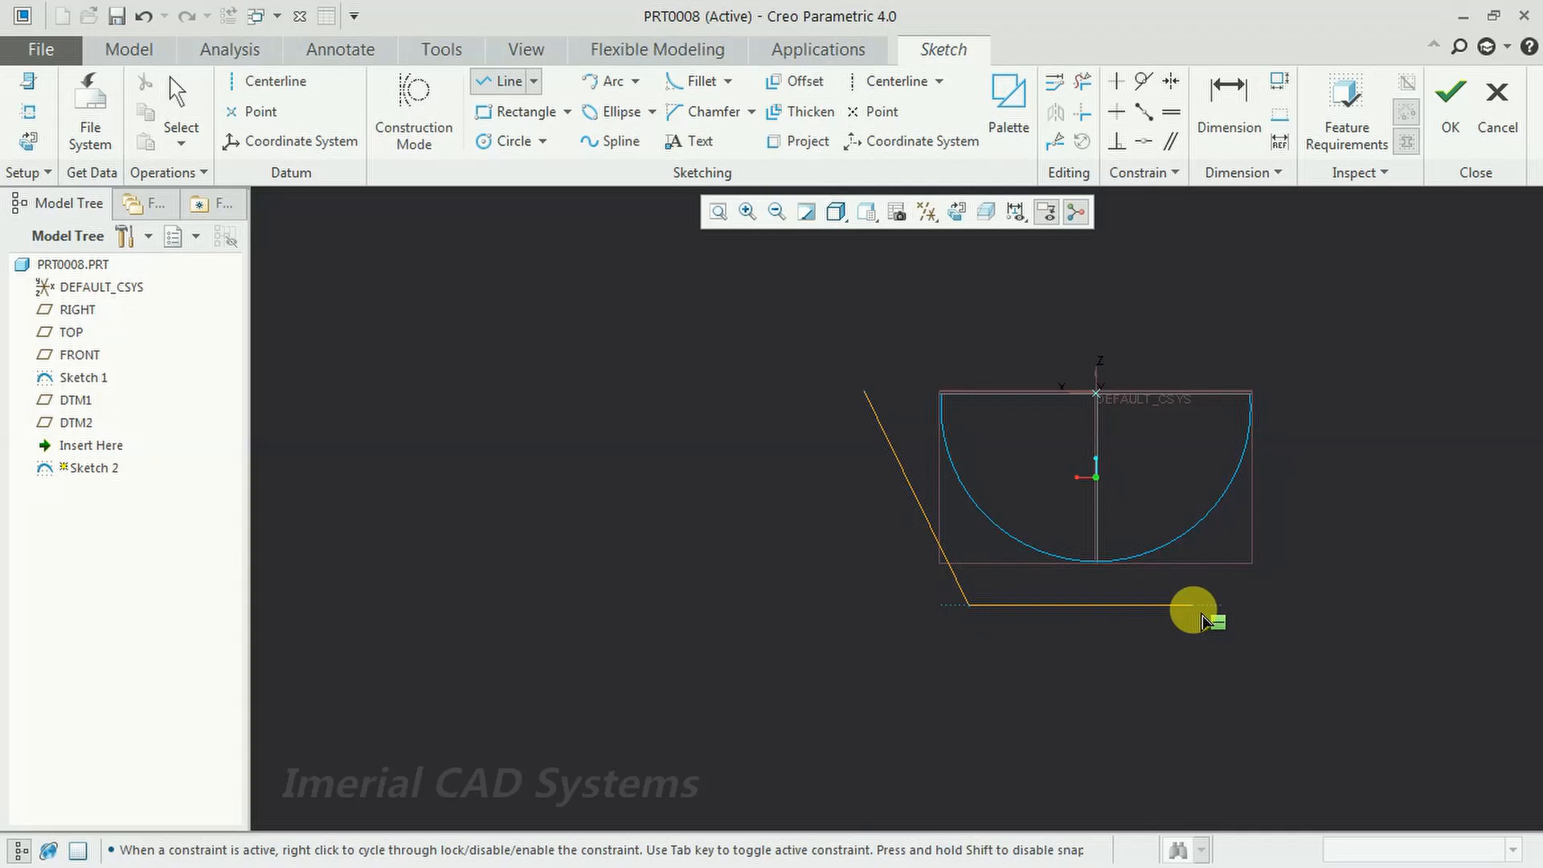
pyautogui.click(1218, 605)
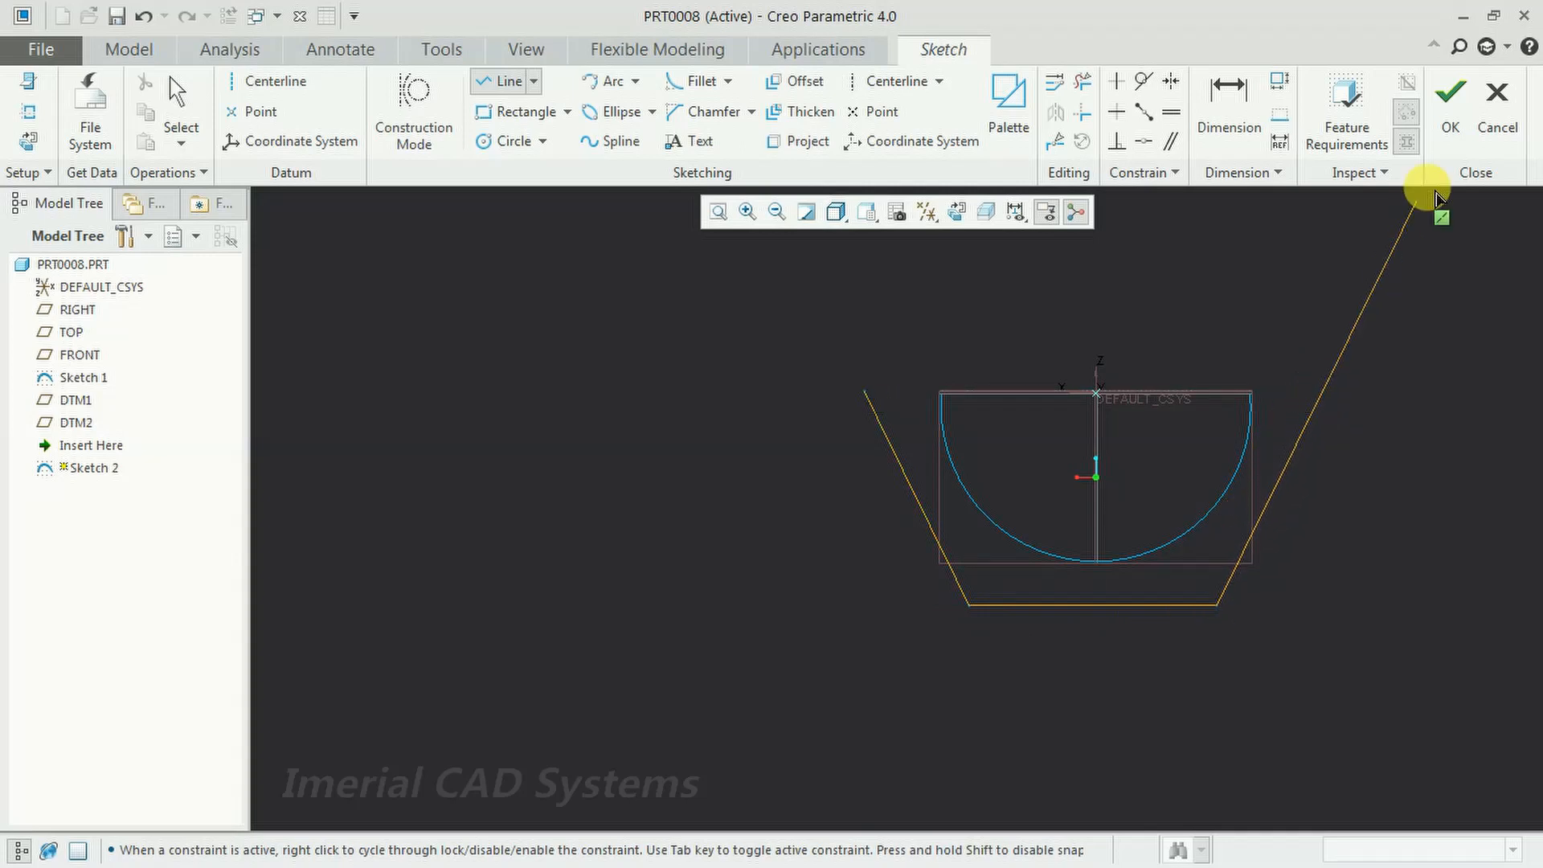
pyautogui.click(1450, 98)
# - Create a Boundary Blend surface between the arc and the three-line profile as the two first-direction chains
pyautogui.moveTo(1194, 648)
pyautogui.mouseDown(button='middle')
pyautogui.moveTo(1205, 538)
pyautogui.moveTo(1250, 386)
pyautogui.moveTo(1139, 386)
pyautogui.moveTo(1371, 533)
pyautogui.moveTo(1366, 551)
pyautogui.moveTo(1394, 549)
pyautogui.mouseUp(button='middle')
pyautogui.scroll(-2, 1457, 590)
pyautogui.moveTo(1343, 593); pyautogui.dragTo(1367, 607, button='middle')
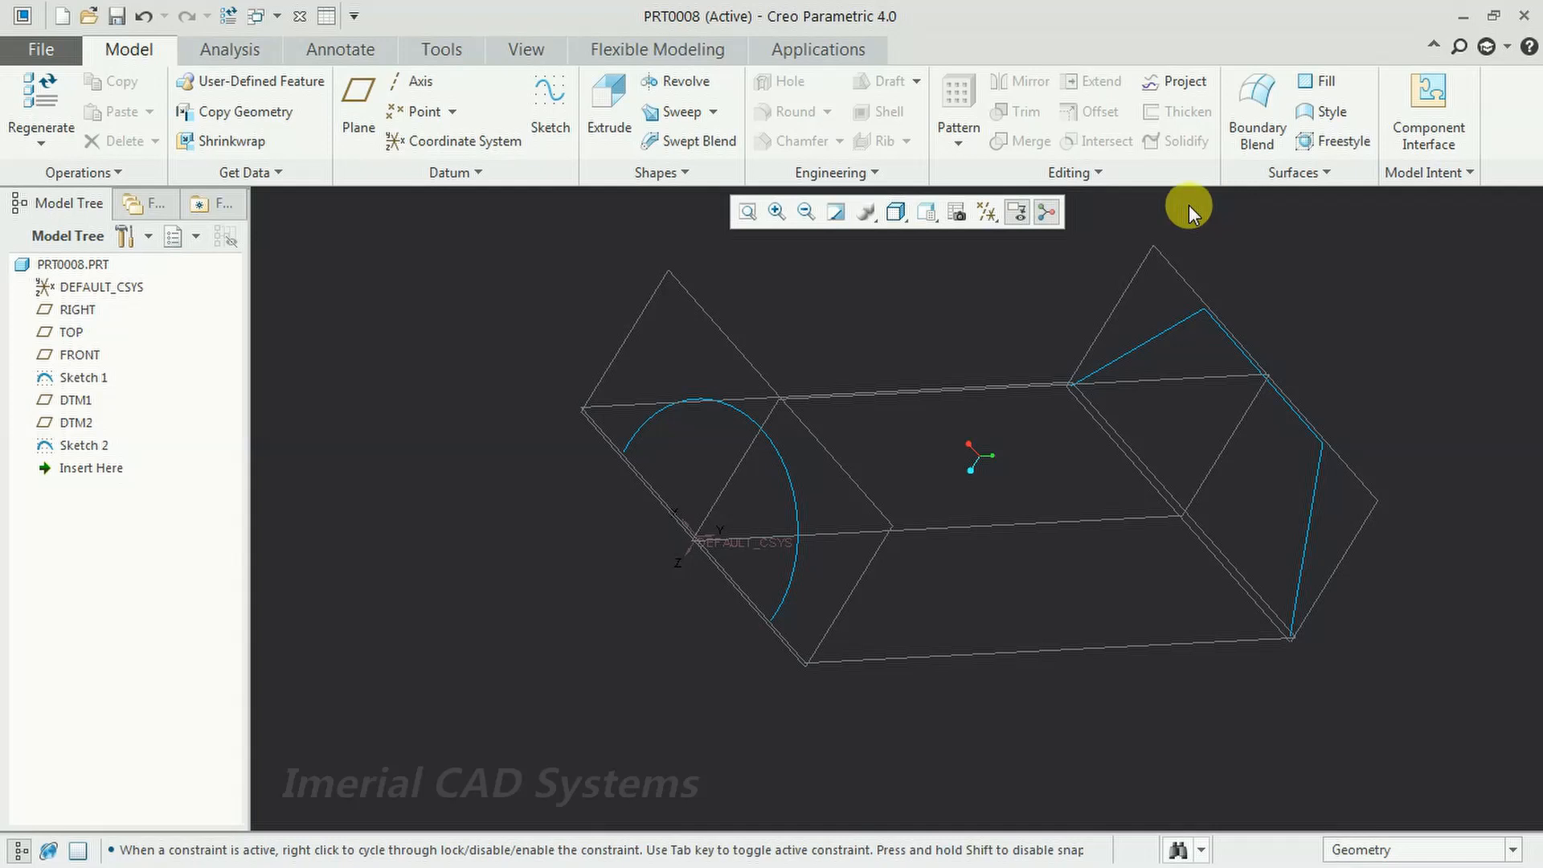
pyautogui.click(1247, 129)
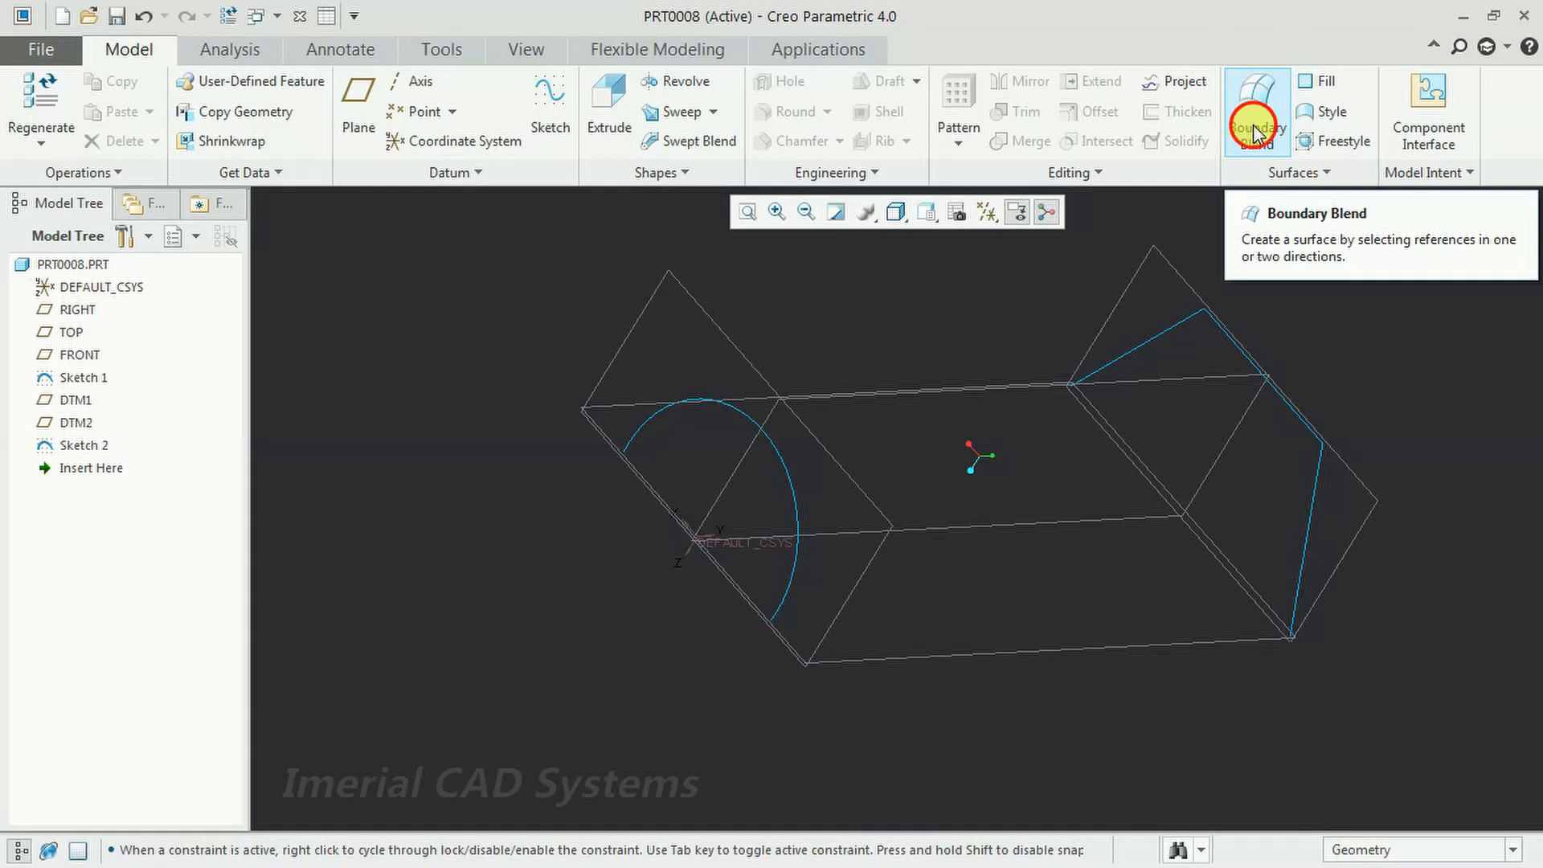
pyautogui.click(1163, 341)
pyautogui.click(768, 456)
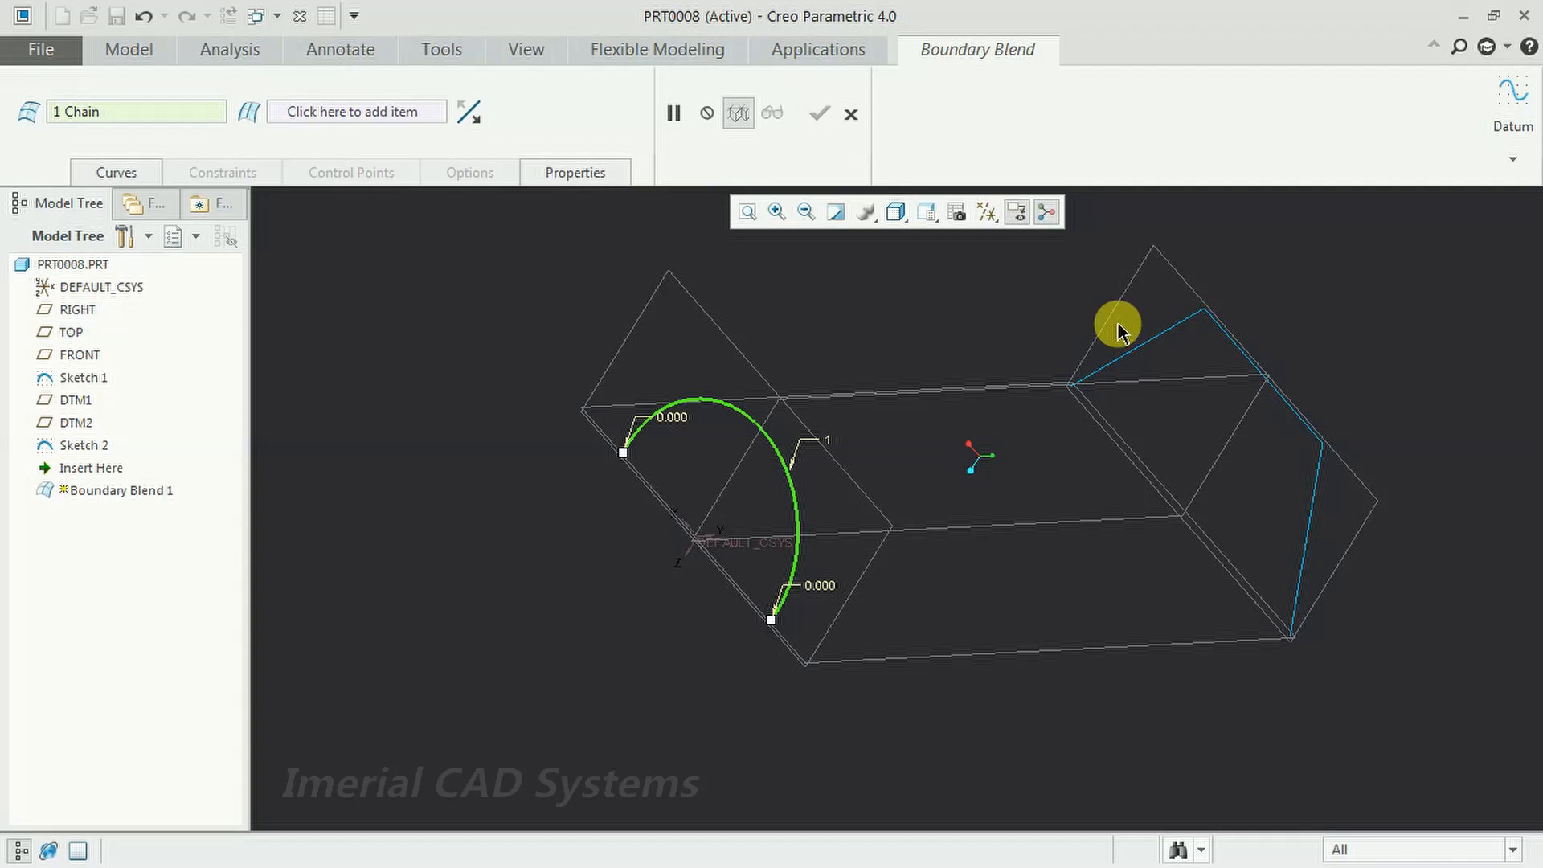
pyautogui.keyDown('ctrl'); pyautogui.click(1173, 329); pyautogui.keyUp('ctrl')
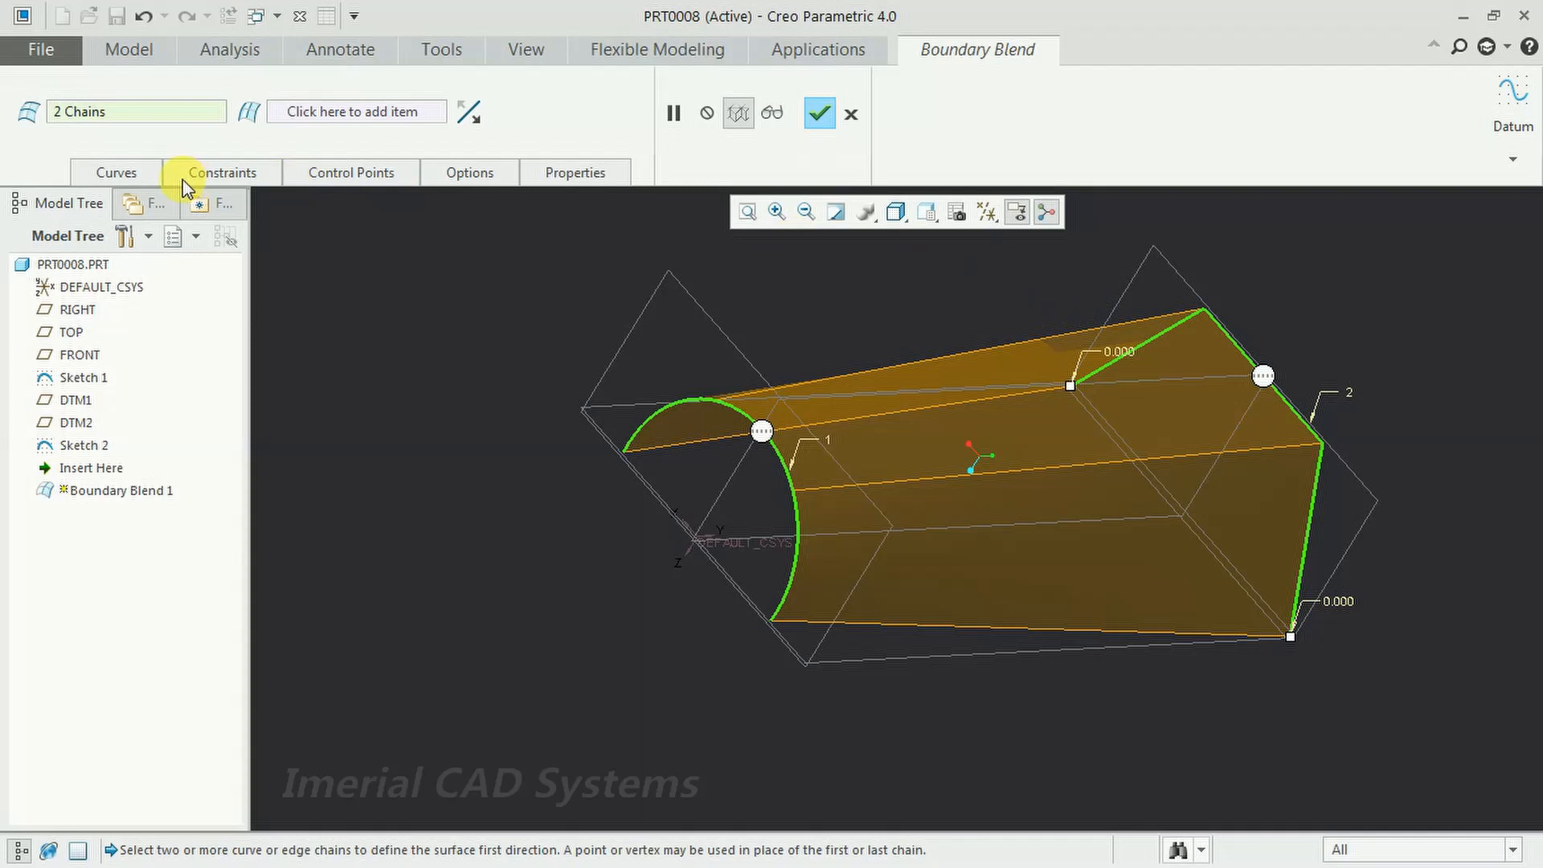
pyautogui.click(819, 113)
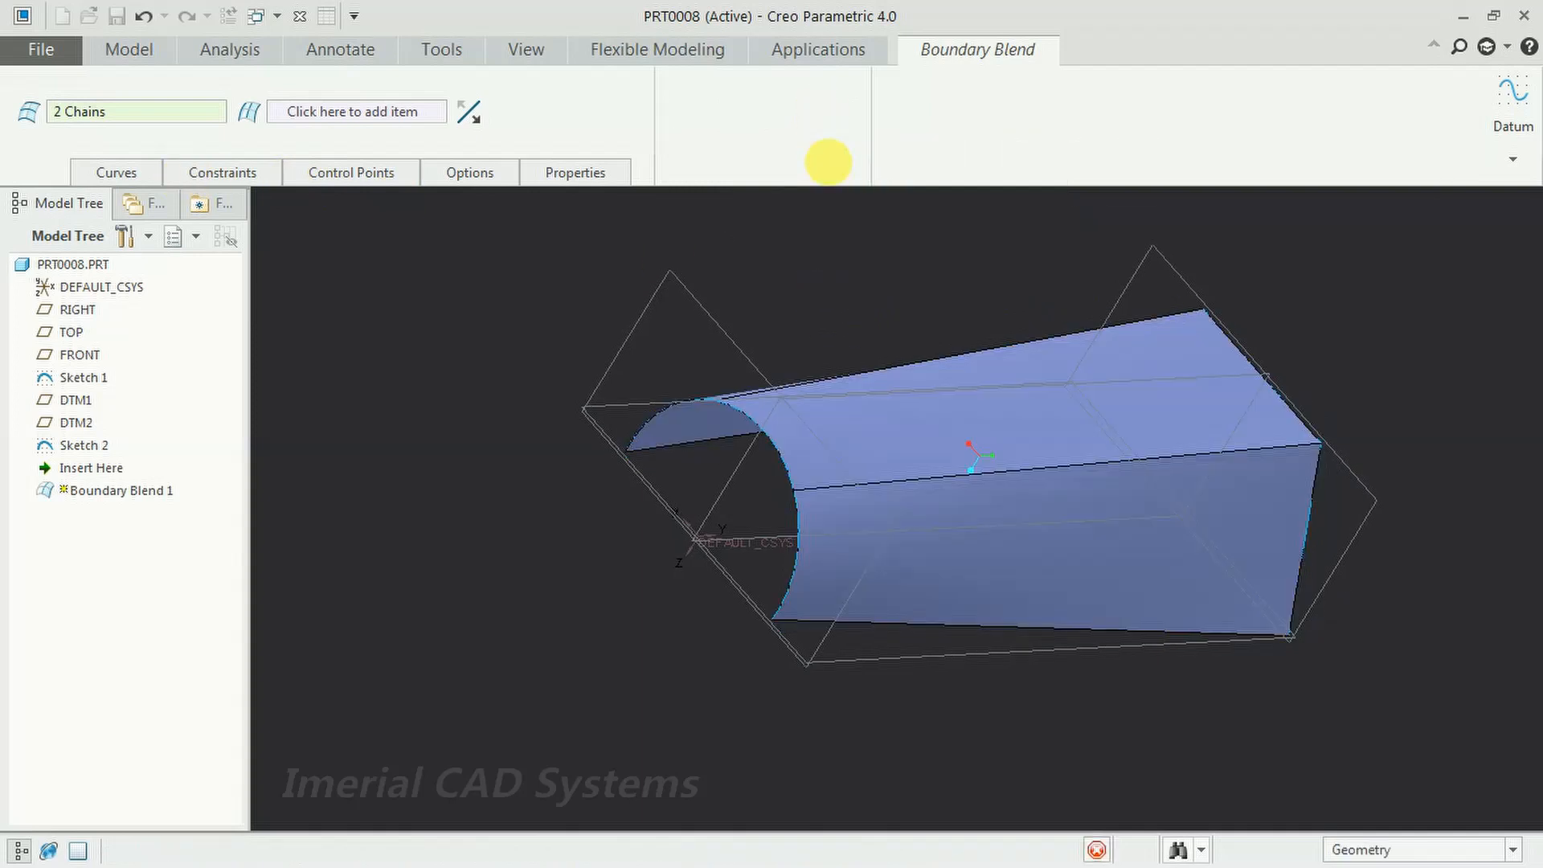
# - Accept the Boundary Blend surface spanning the arc and the three-line profile
pyautogui.click(1083, 682)
pyautogui.moveTo(1082, 681); pyautogui.dragTo(1110, 627, button='middle')
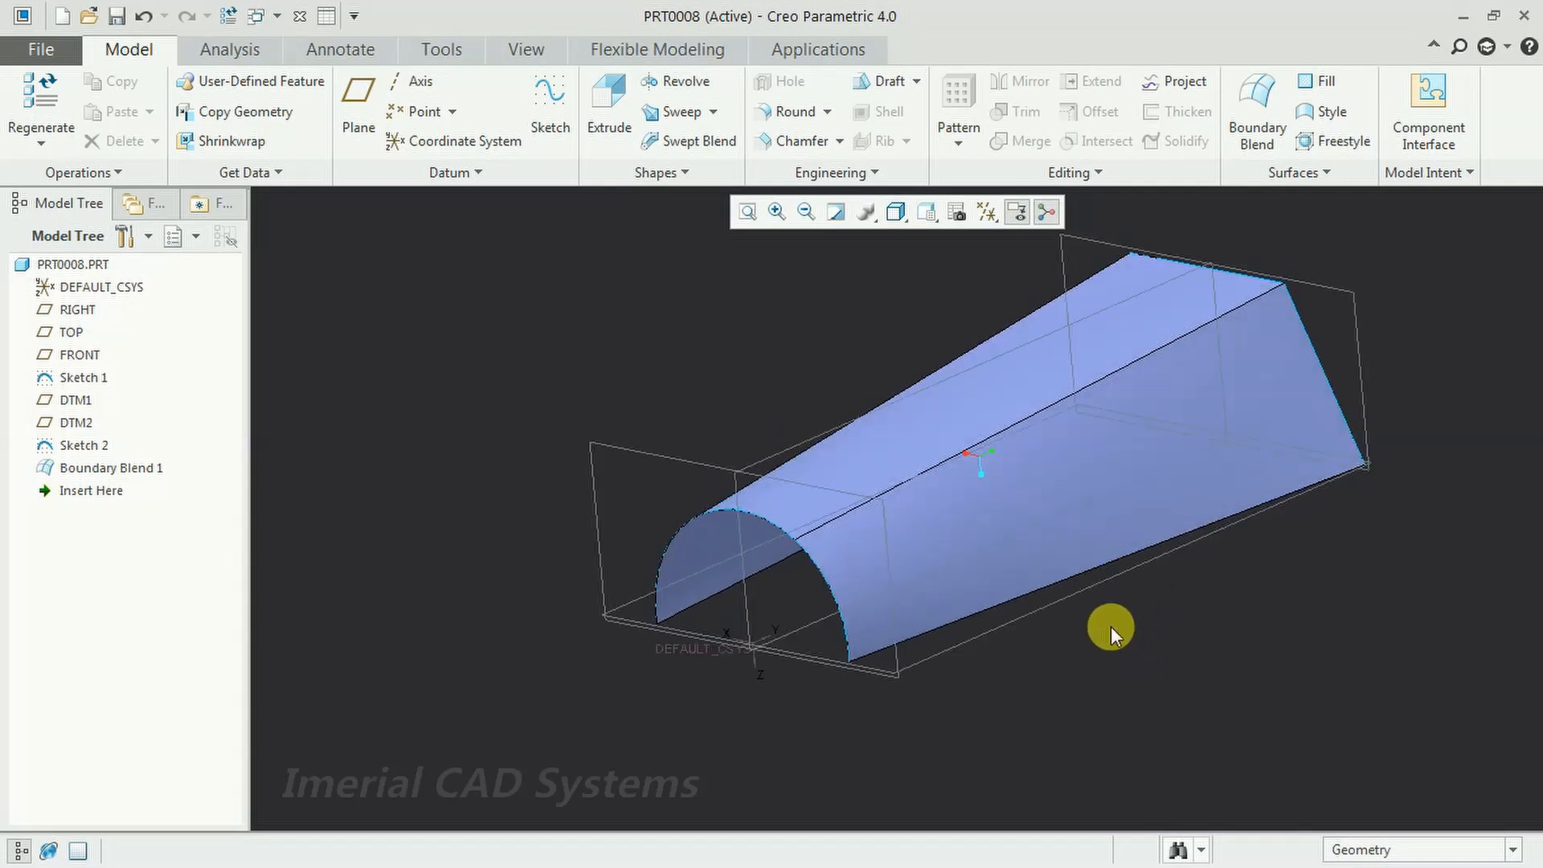
pyautogui.moveTo(851, 577); pyautogui.dragTo(812, 595, button='middle')
pyautogui.moveTo(1218, 577); pyautogui.dragTo(1199, 518, button='middle')
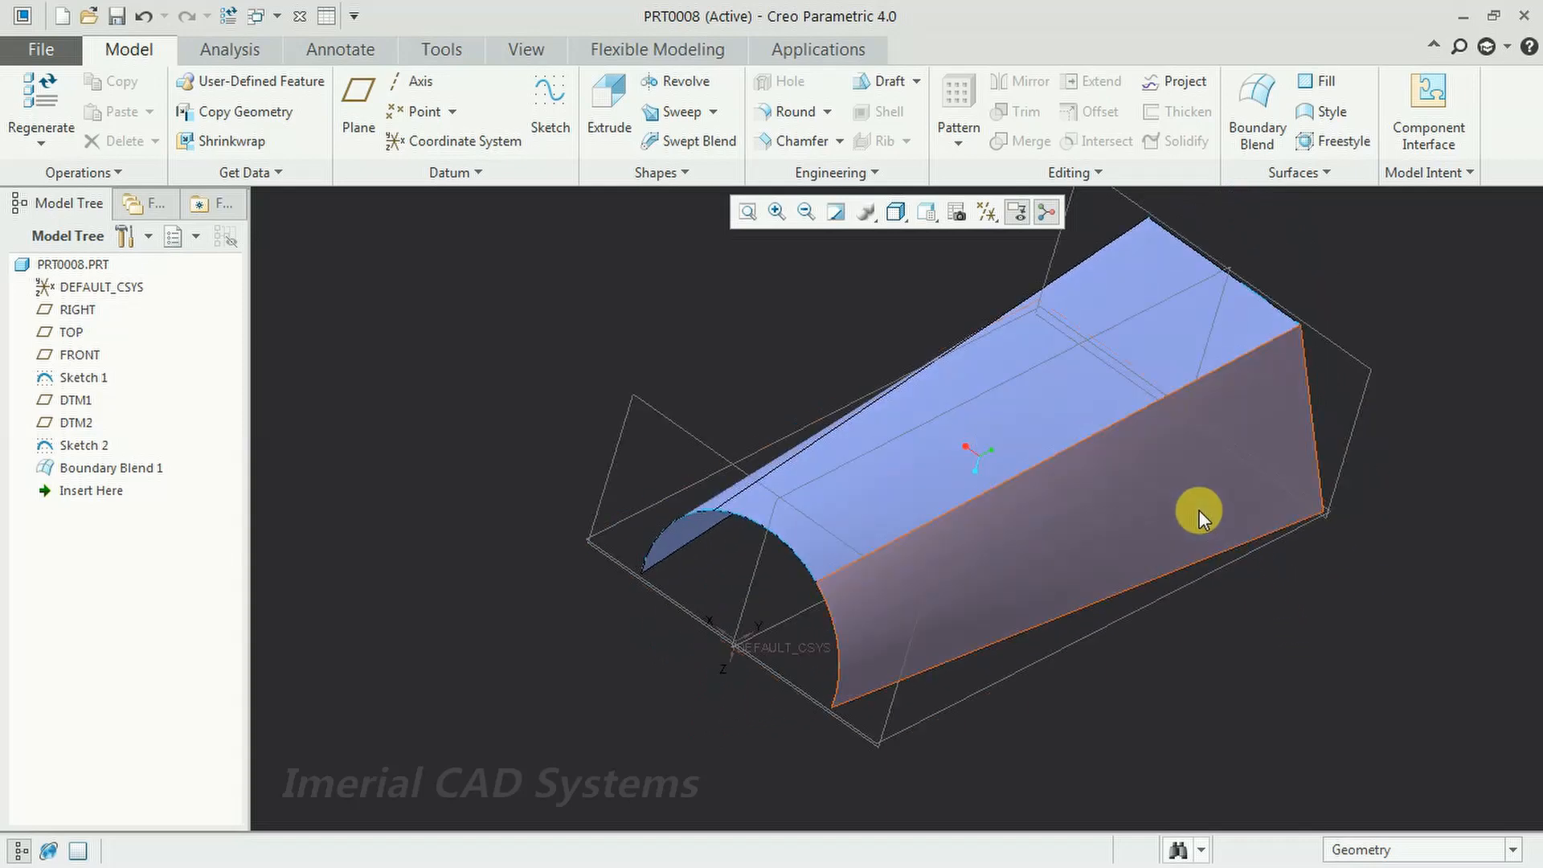
# - Apply Thicken to the boundary blend surface, flip the material side outward and set the thickness to 5
pyautogui.click(1157, 508)
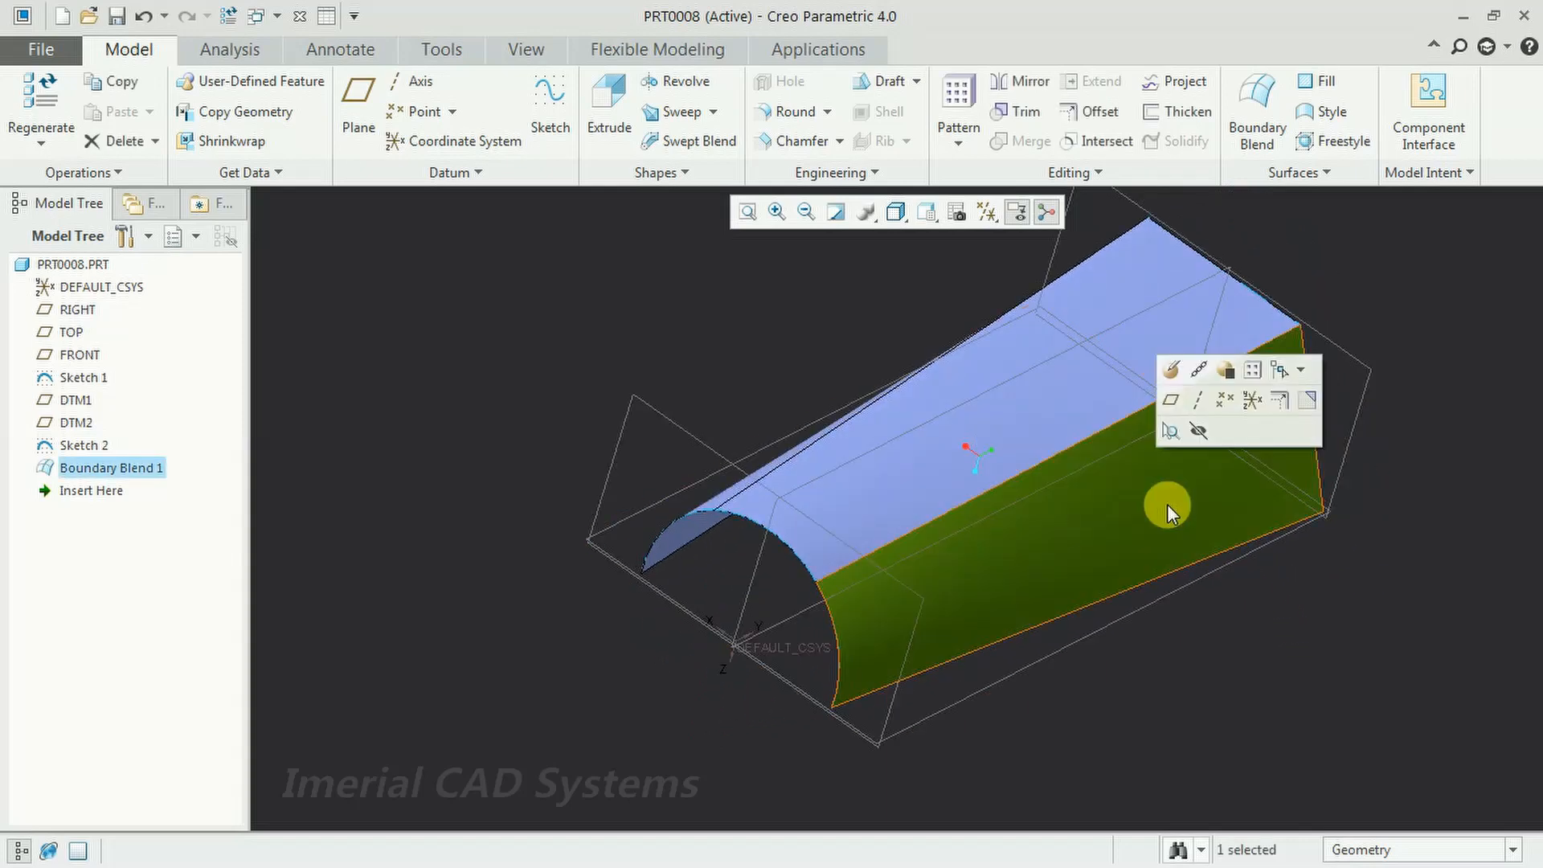
pyautogui.click(1190, 117)
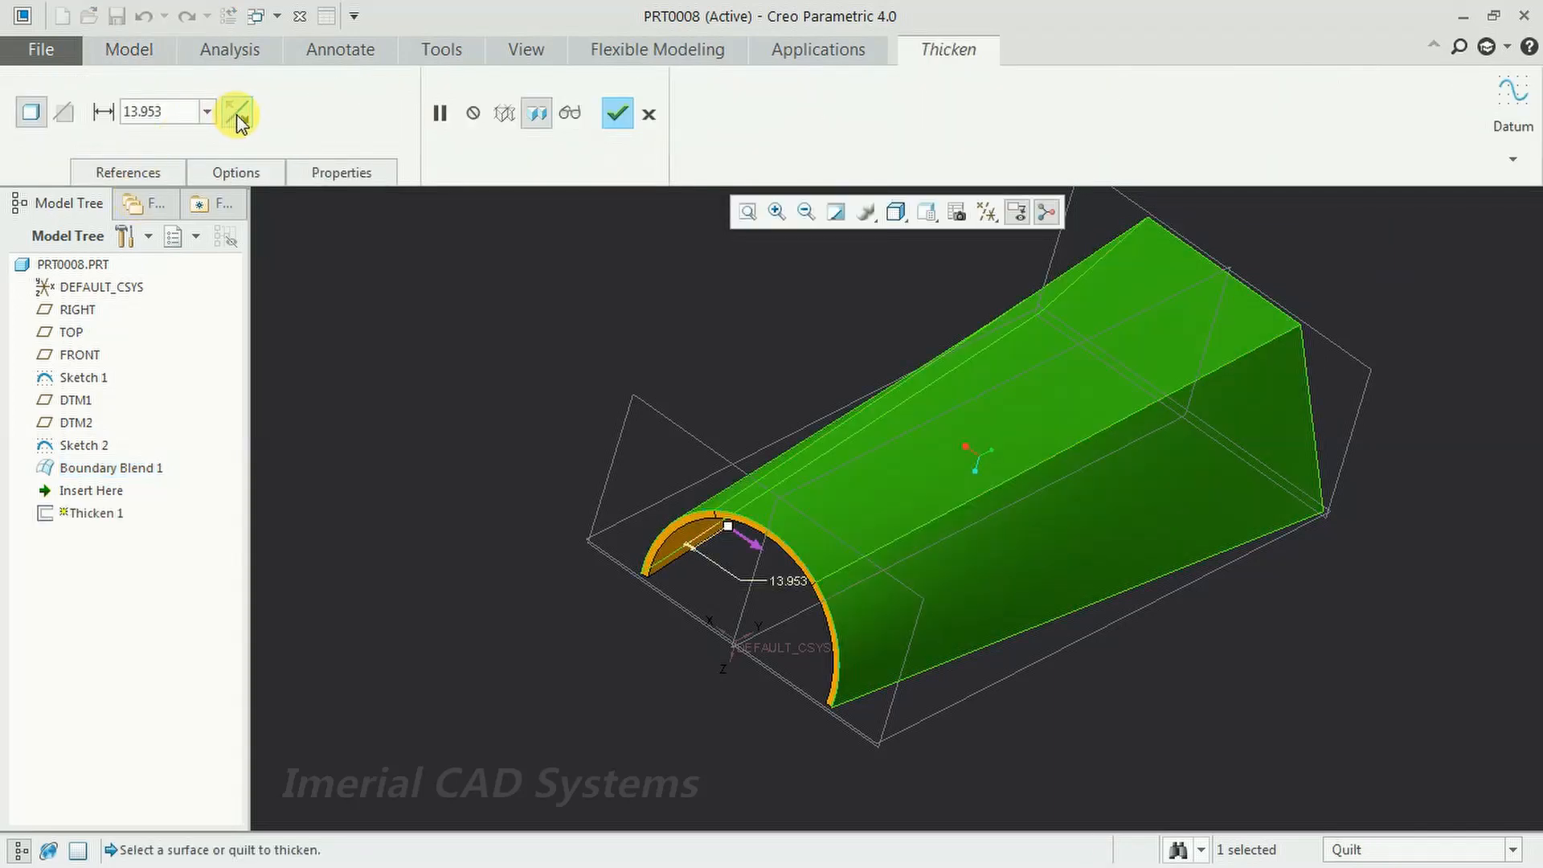
pyautogui.click(237, 115)
pyautogui.doubleClick(145, 113)
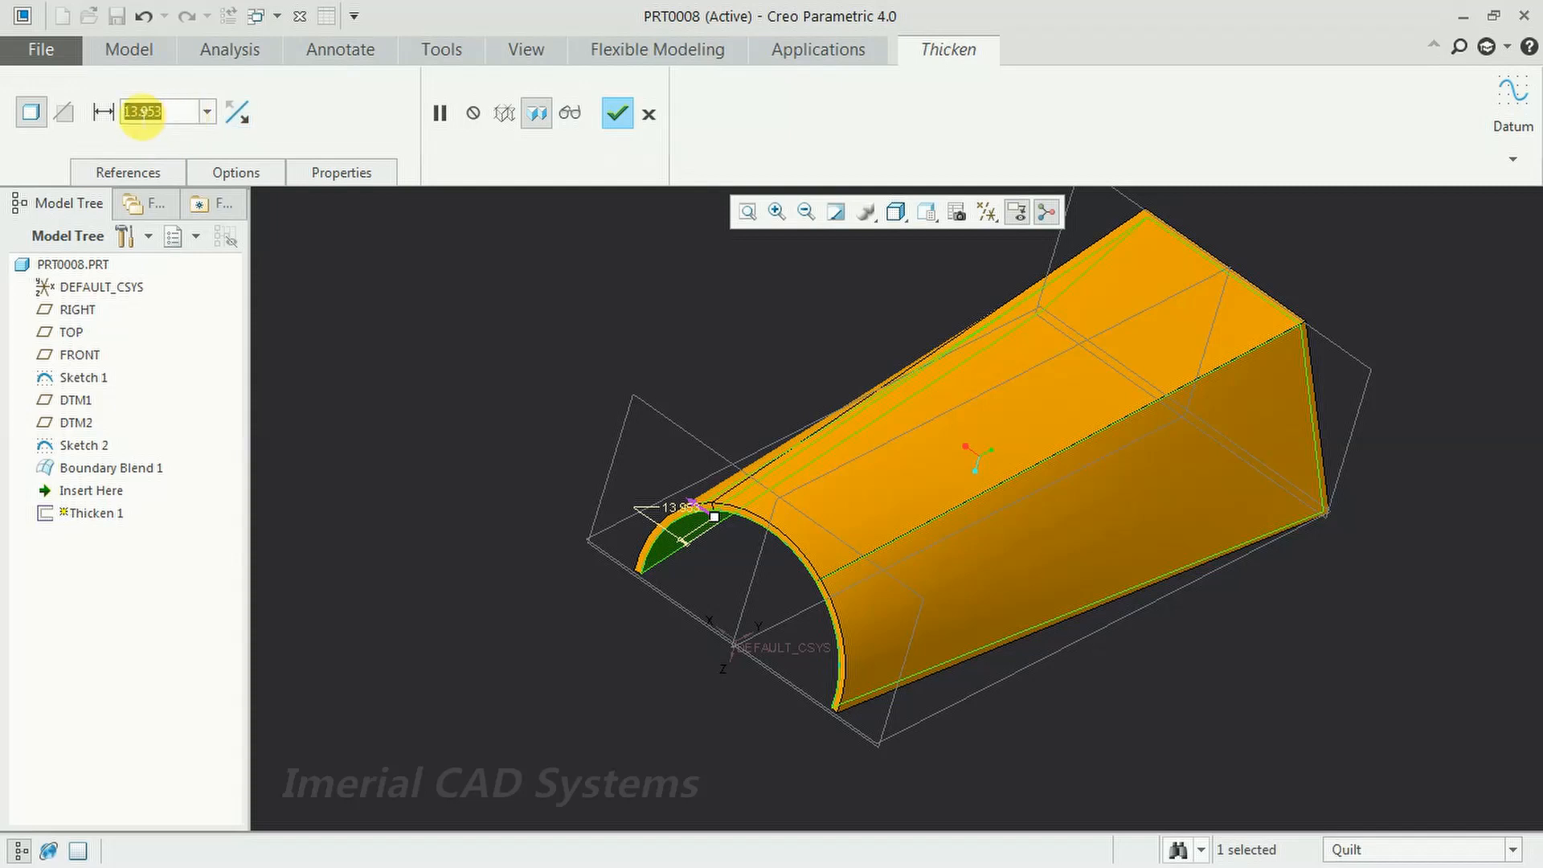
pyautogui.write('5')
pyautogui.press('Return')
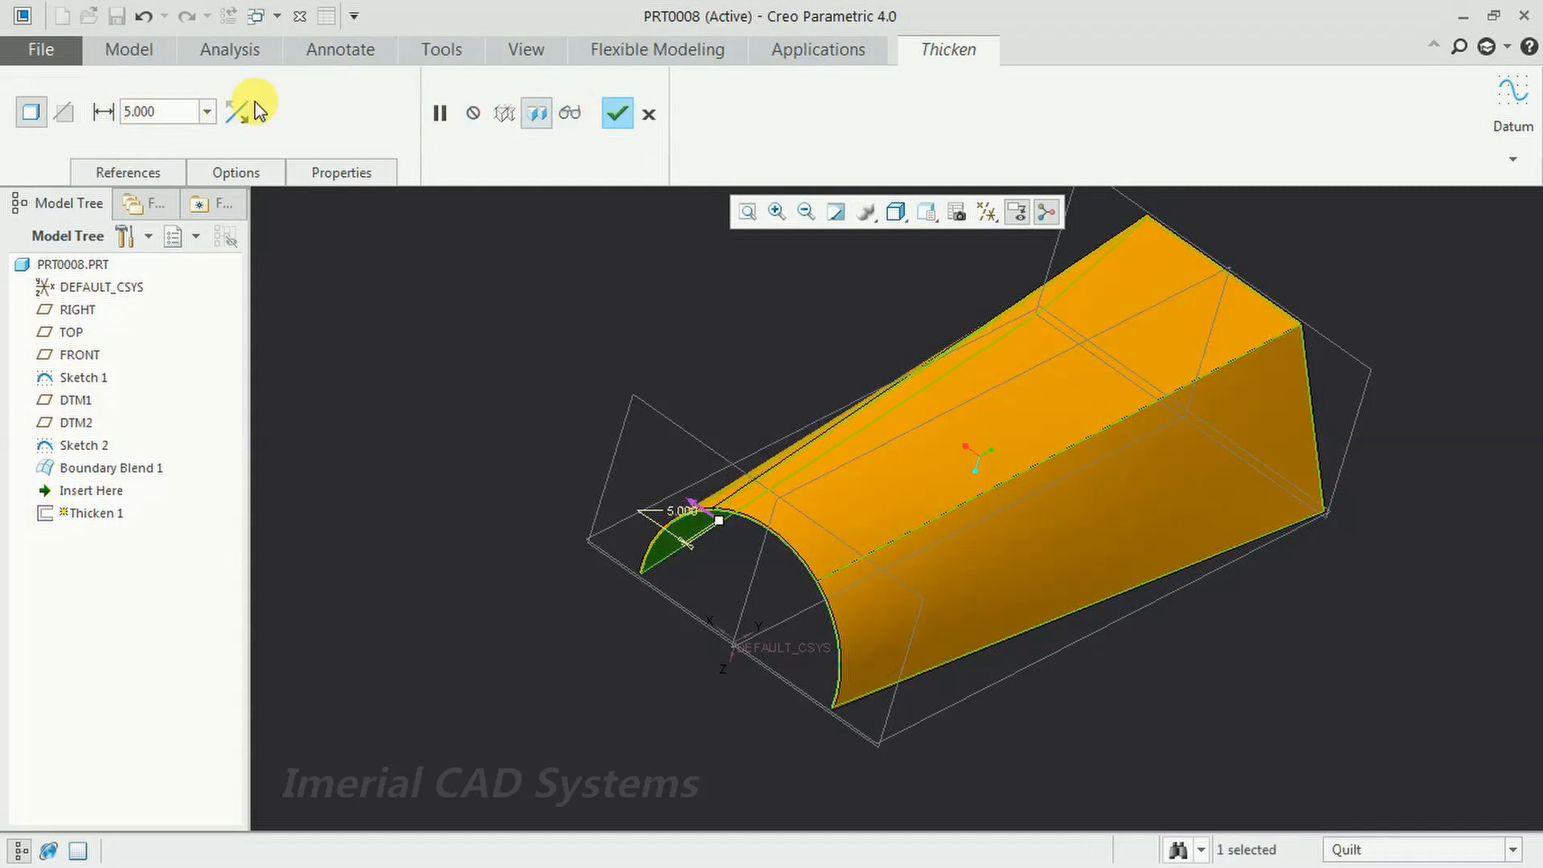
# - Set the Thicken thickness to 10 and create the feature
pyautogui.moveTo(194, 112); pyautogui.dragTo(93, 121)
pyautogui.write('10')
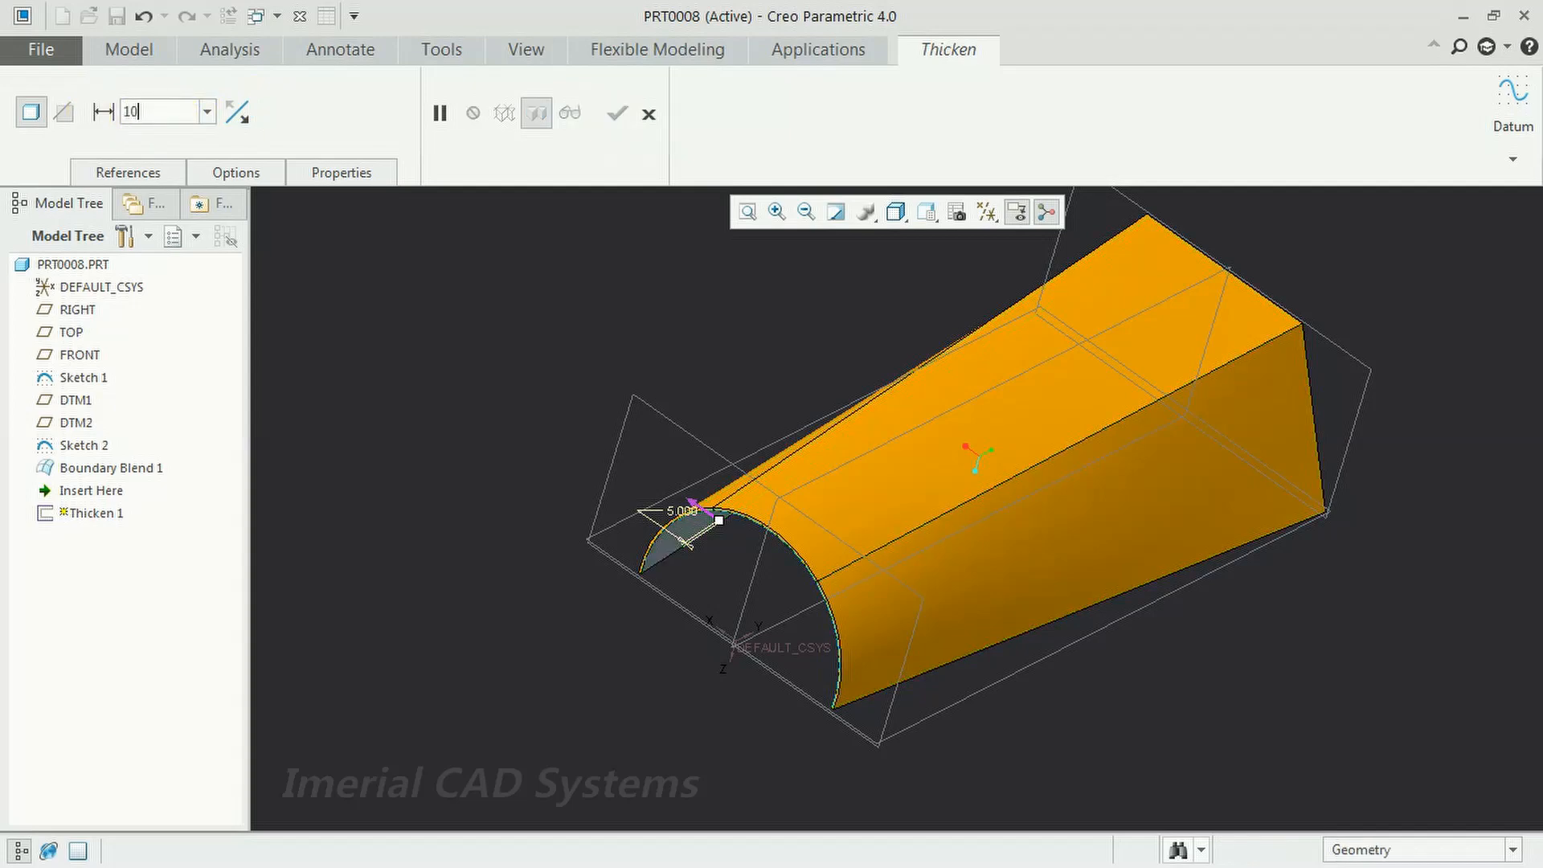
pyautogui.press('Return')
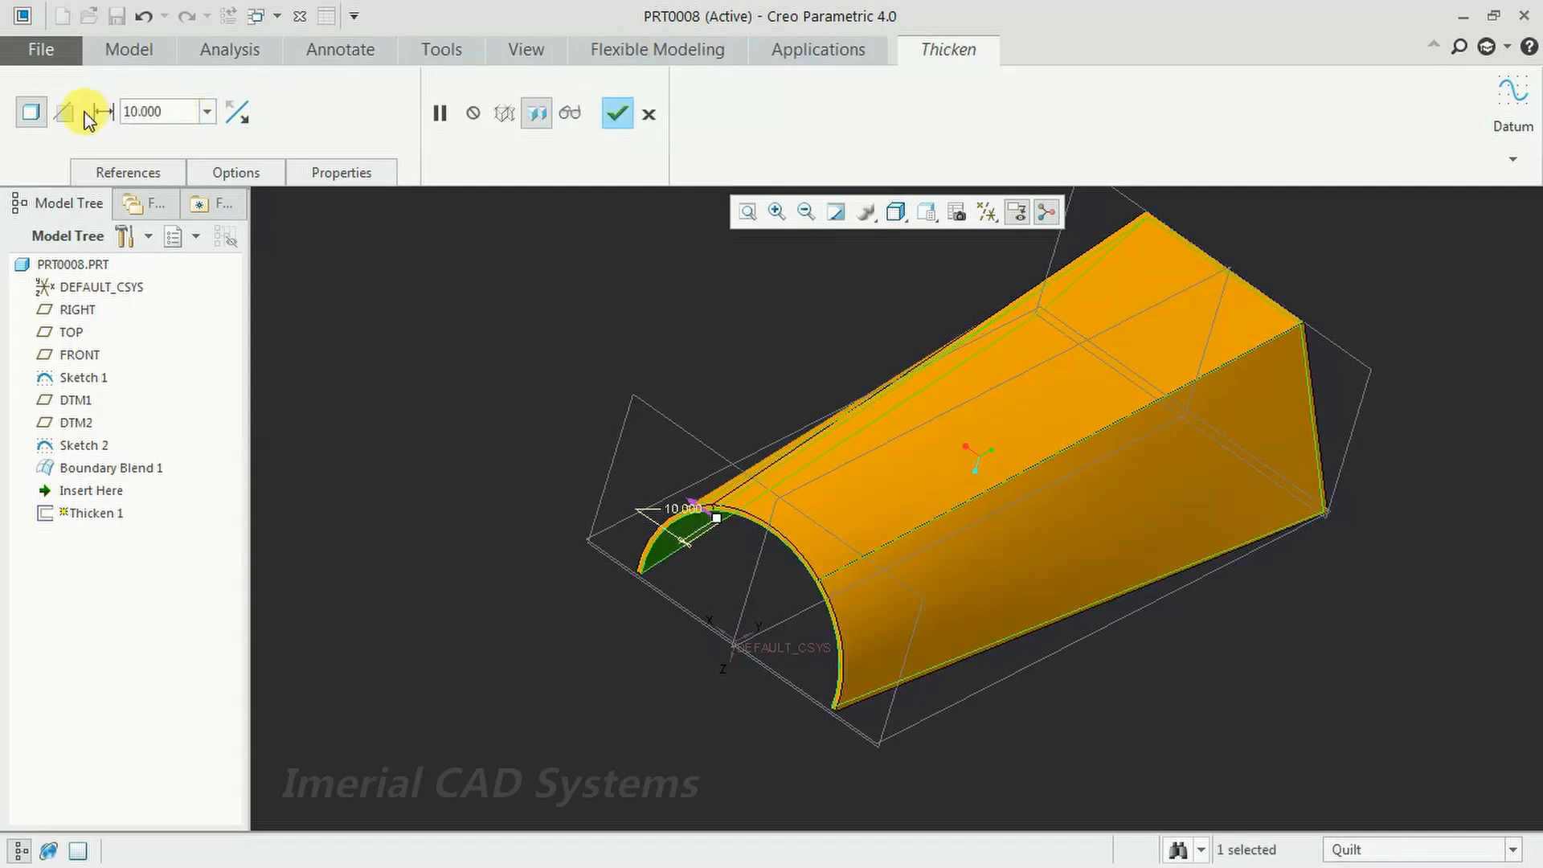
pyautogui.click(617, 113)
pyautogui.click(542, 627)
# - Delete the Thicken 1 feature from the model
pyautogui.moveTo(689, 600); pyautogui.dragTo(739, 551, button='middle')
pyautogui.scroll(-3, 1052, 441)
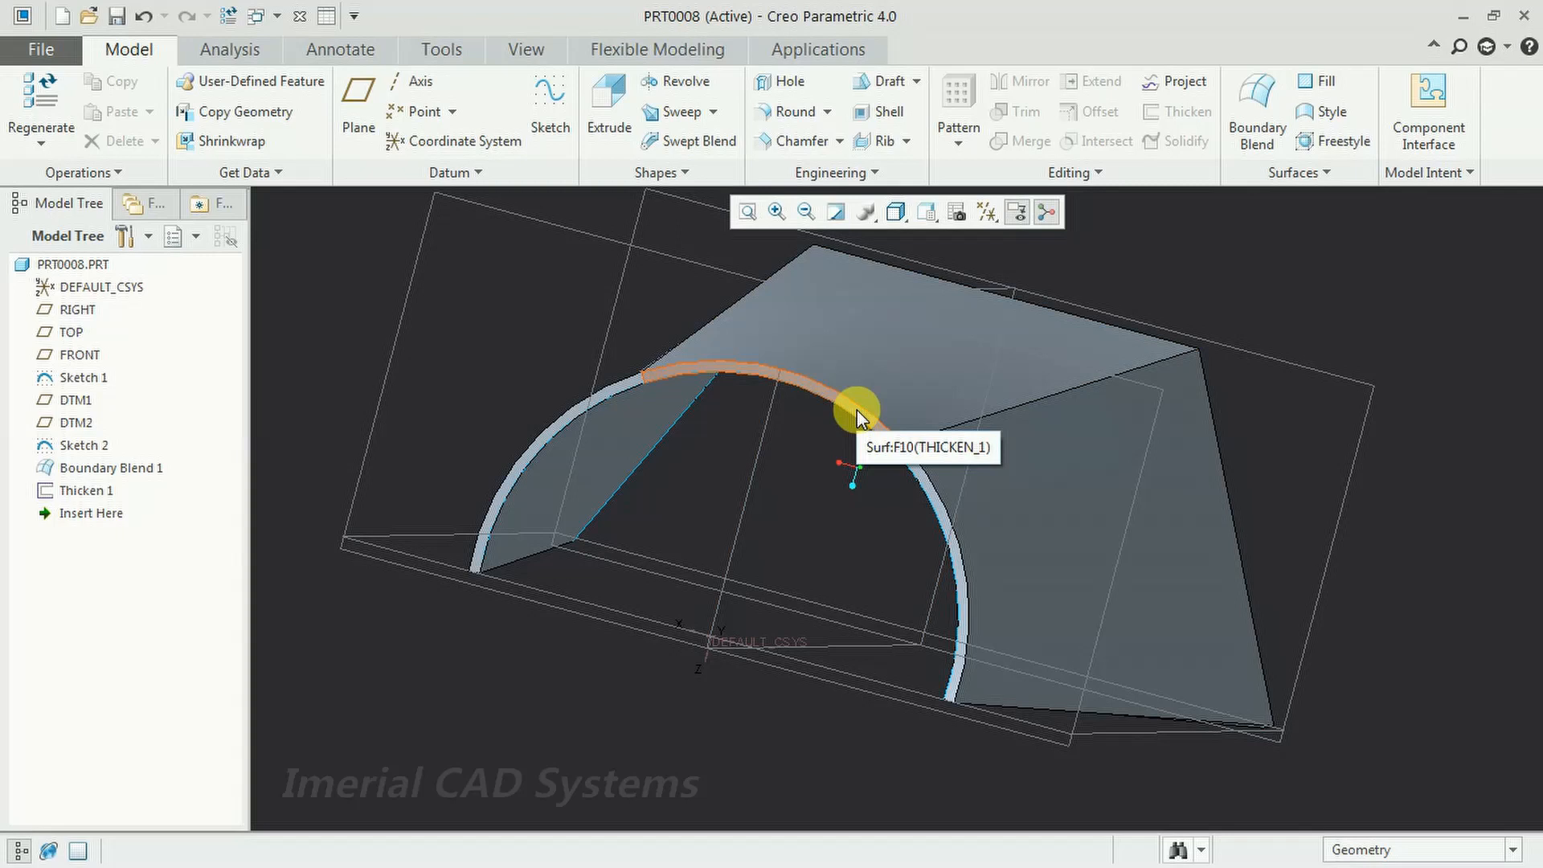
pyautogui.scroll(3, 858, 416)
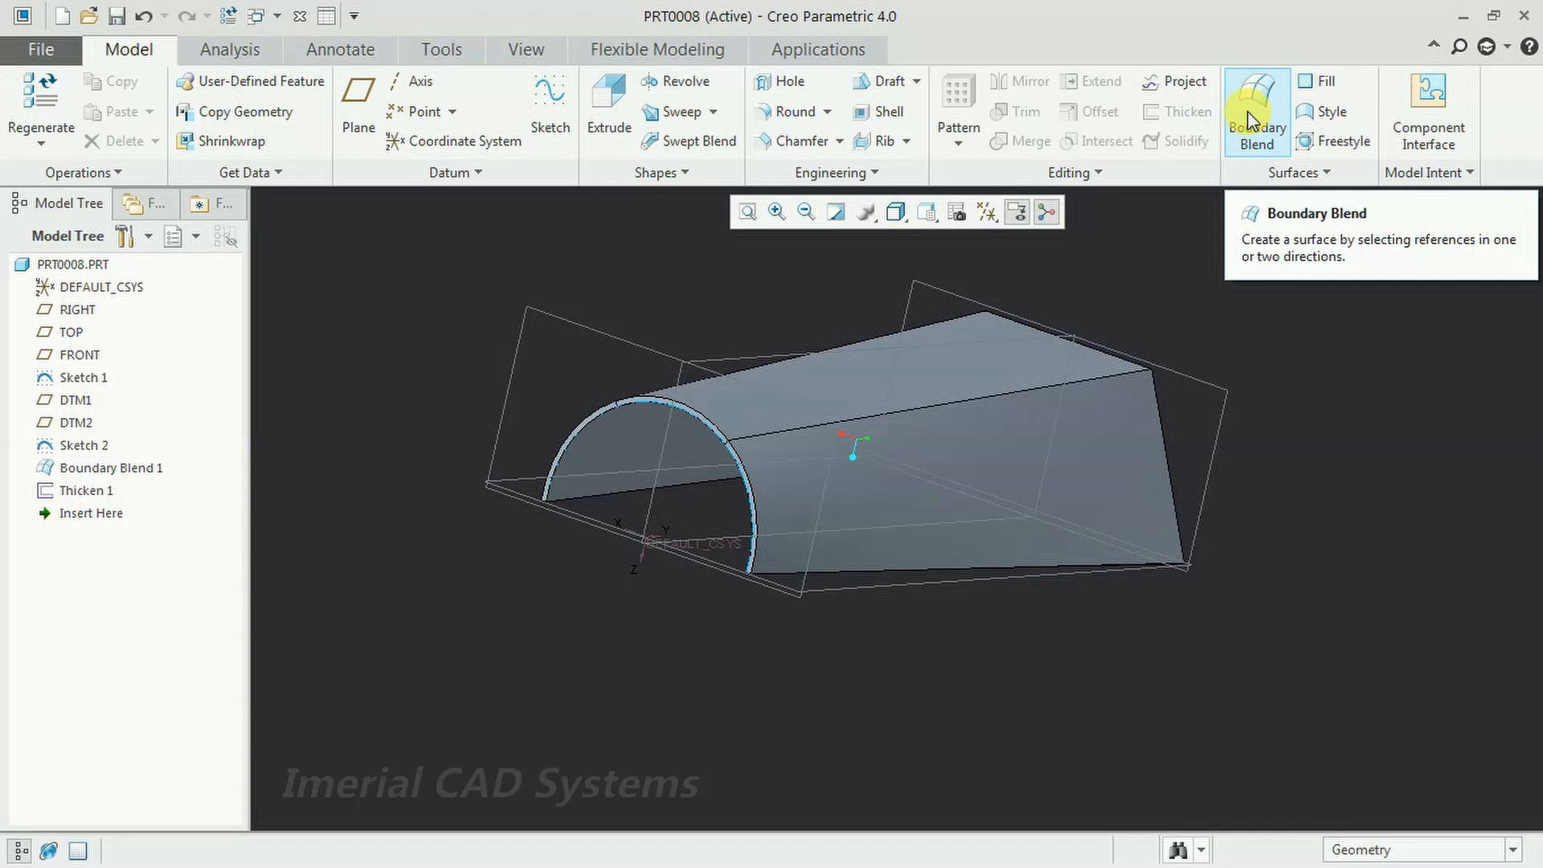
pyautogui.moveTo(1160, 448); pyautogui.dragTo(1102, 445, button='middle')
pyautogui.click(1042, 400)
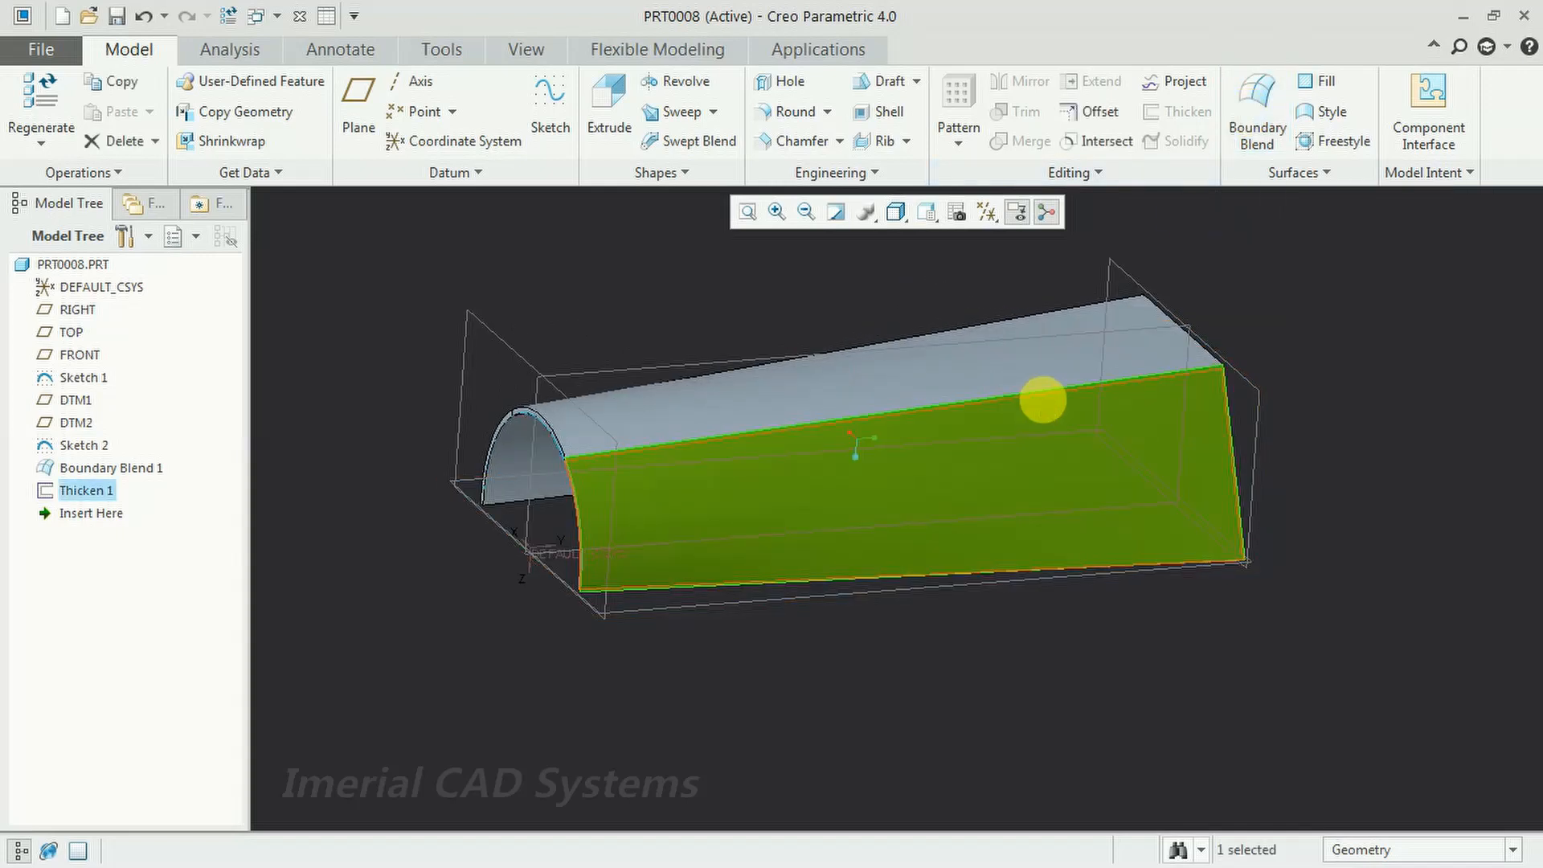
pyautogui.rightClick(1050, 402)
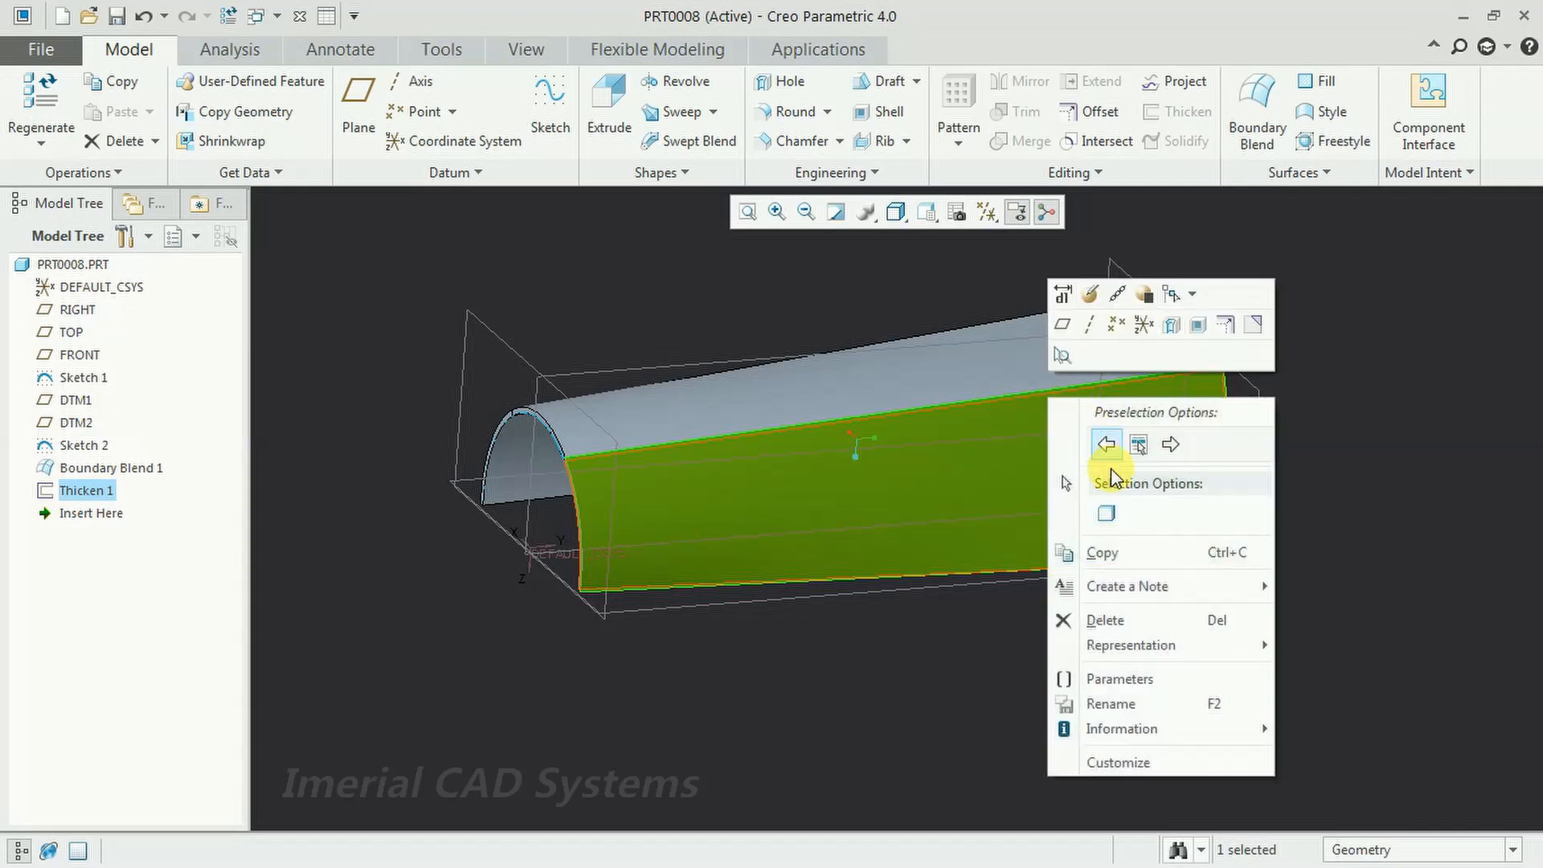
pyautogui.click(1112, 617)
pyautogui.click(714, 474)
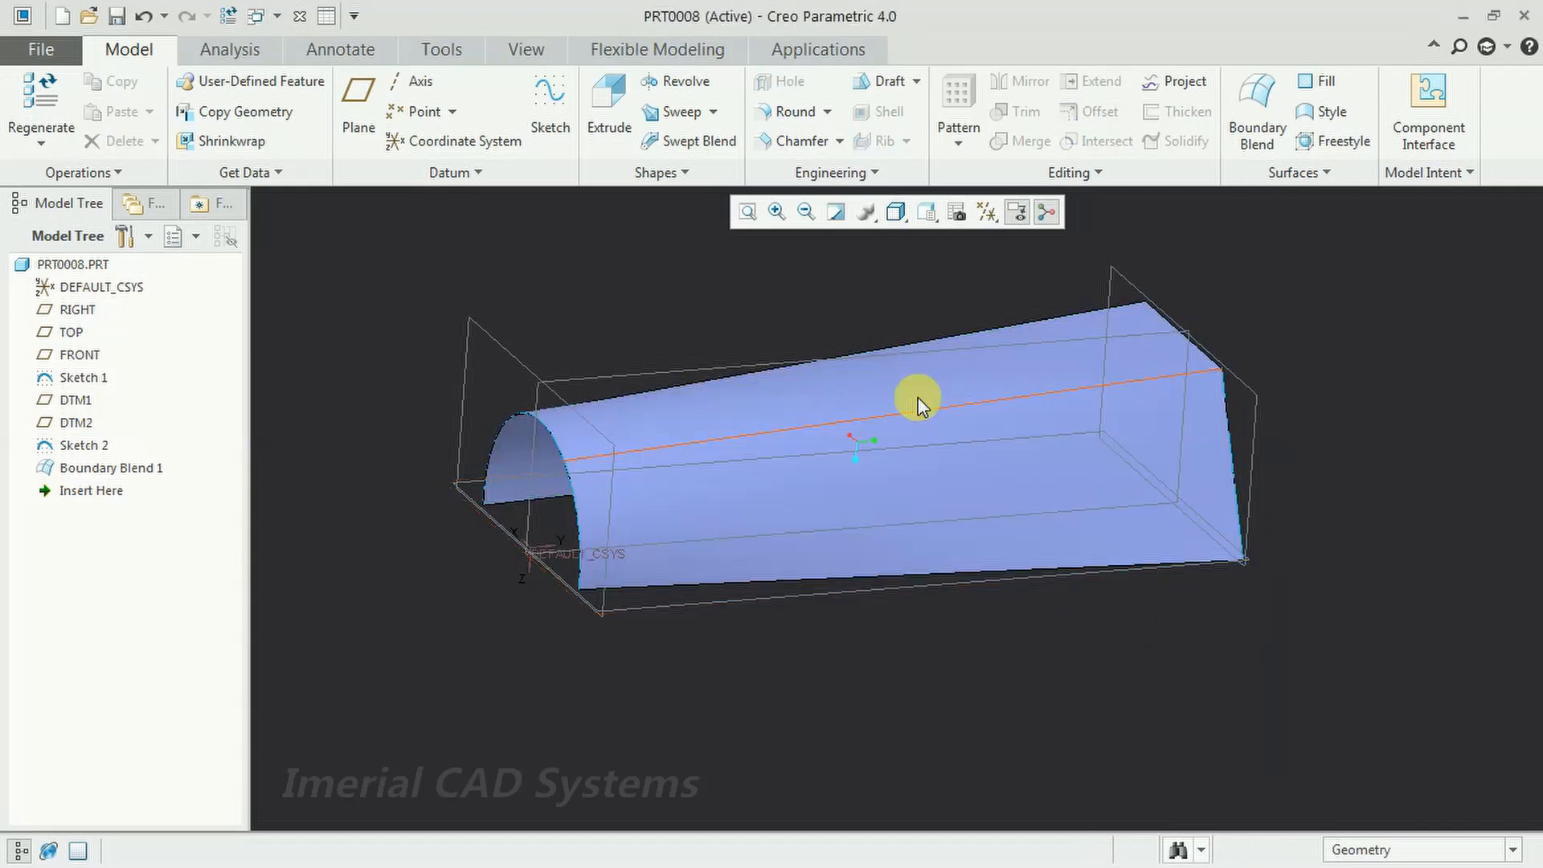
# - Delete Sketch 2 together with the boundary blend surface that depends on it
pyautogui.rightClick(1075, 441)
pyautogui.click(1065, 429)
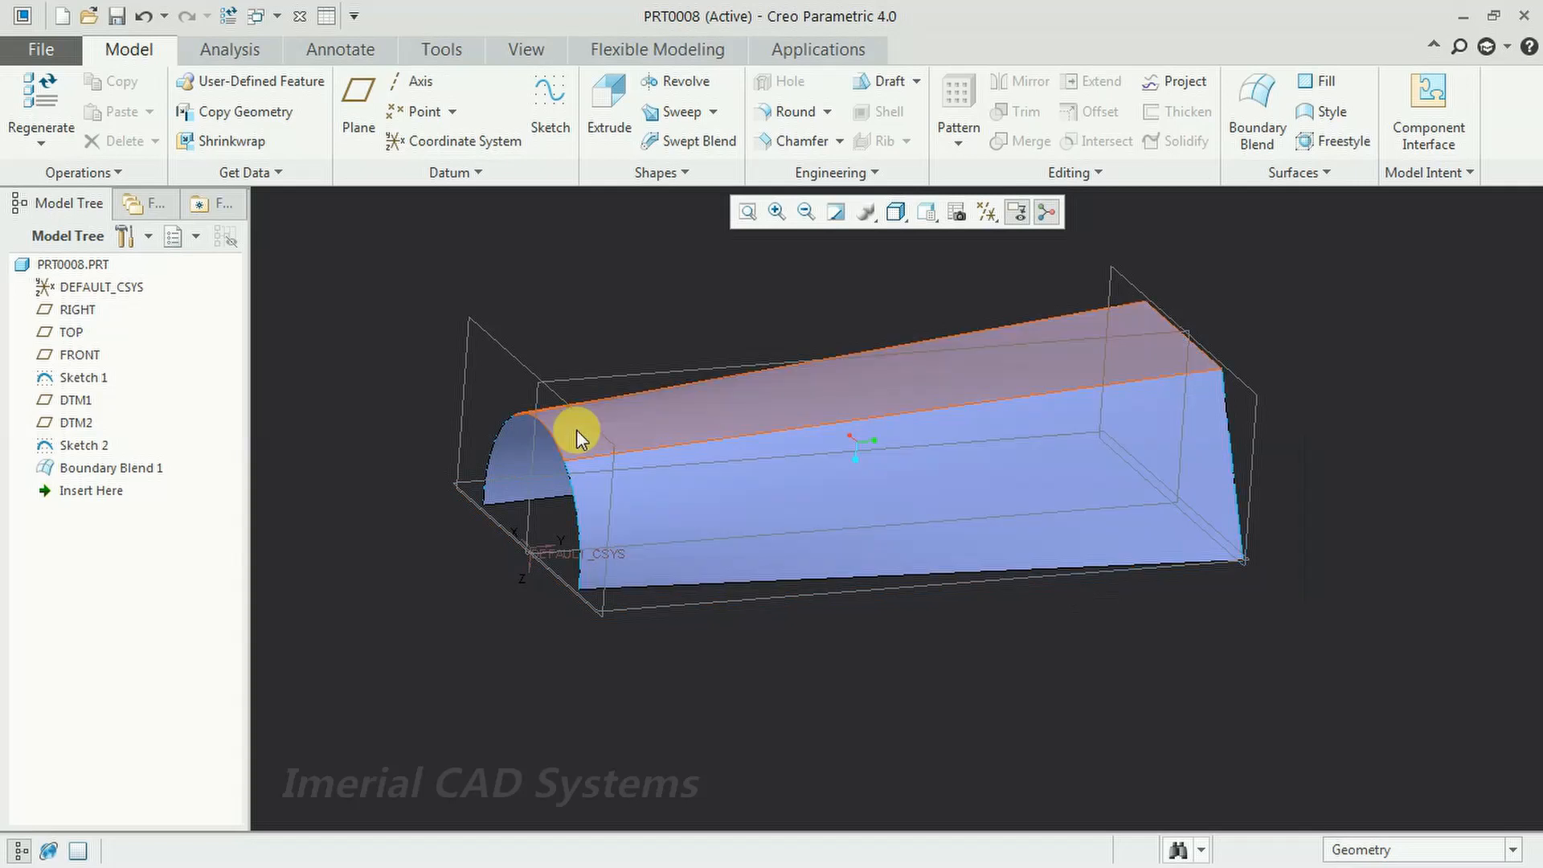
pyautogui.rightClick(83, 451)
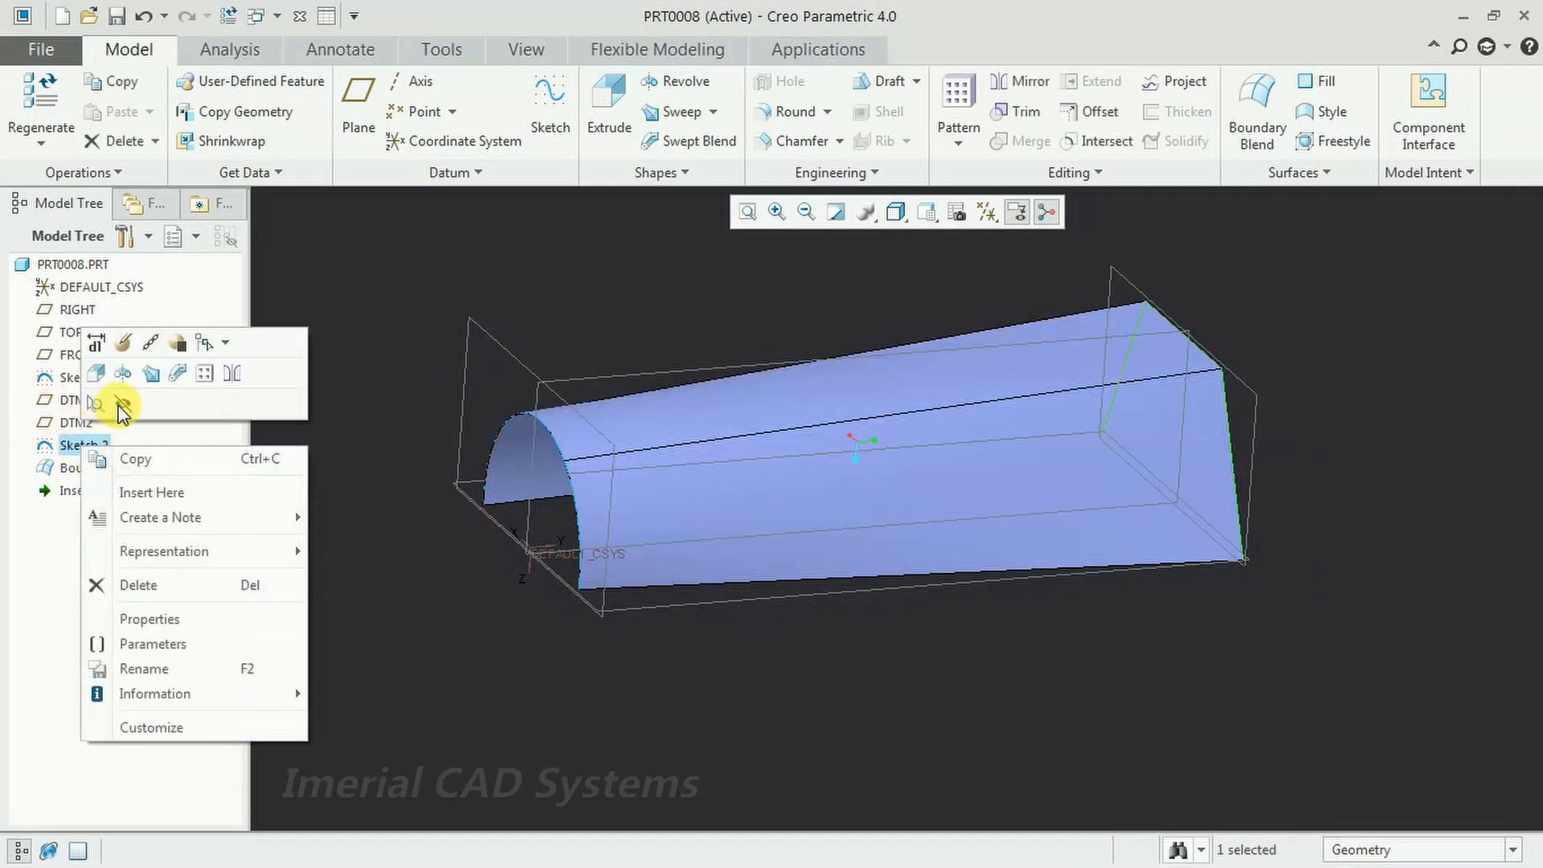
pyautogui.click(136, 590)
pyautogui.click(642, 474)
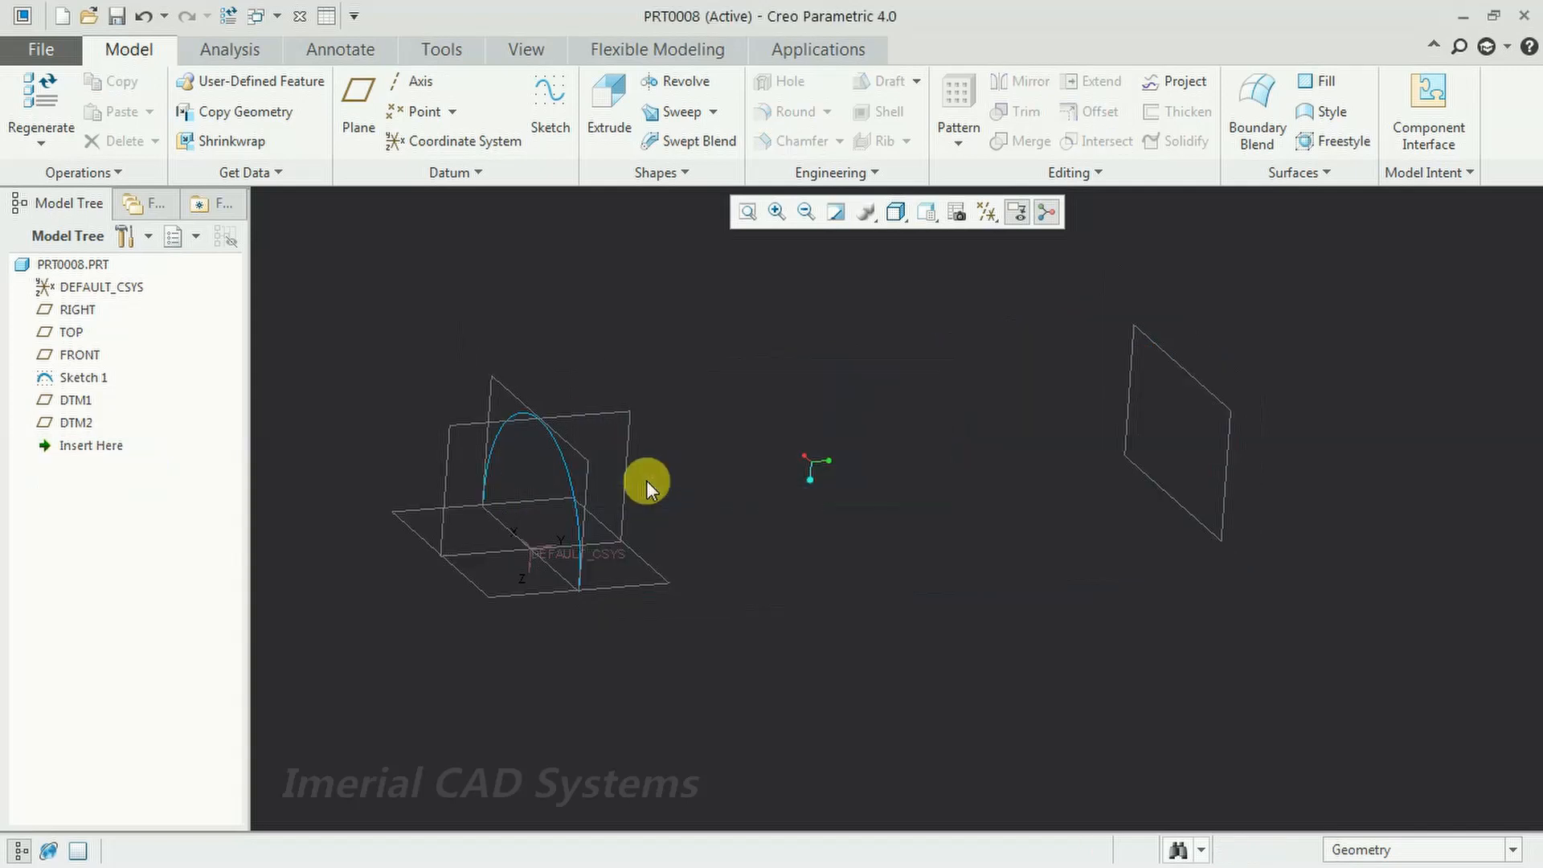
# - Try deleting the arc sketch with its dependent datum planes DTM1 and DTM2, and undo that deletion
pyautogui.rightClick(83, 377)
pyautogui.click(165, 519)
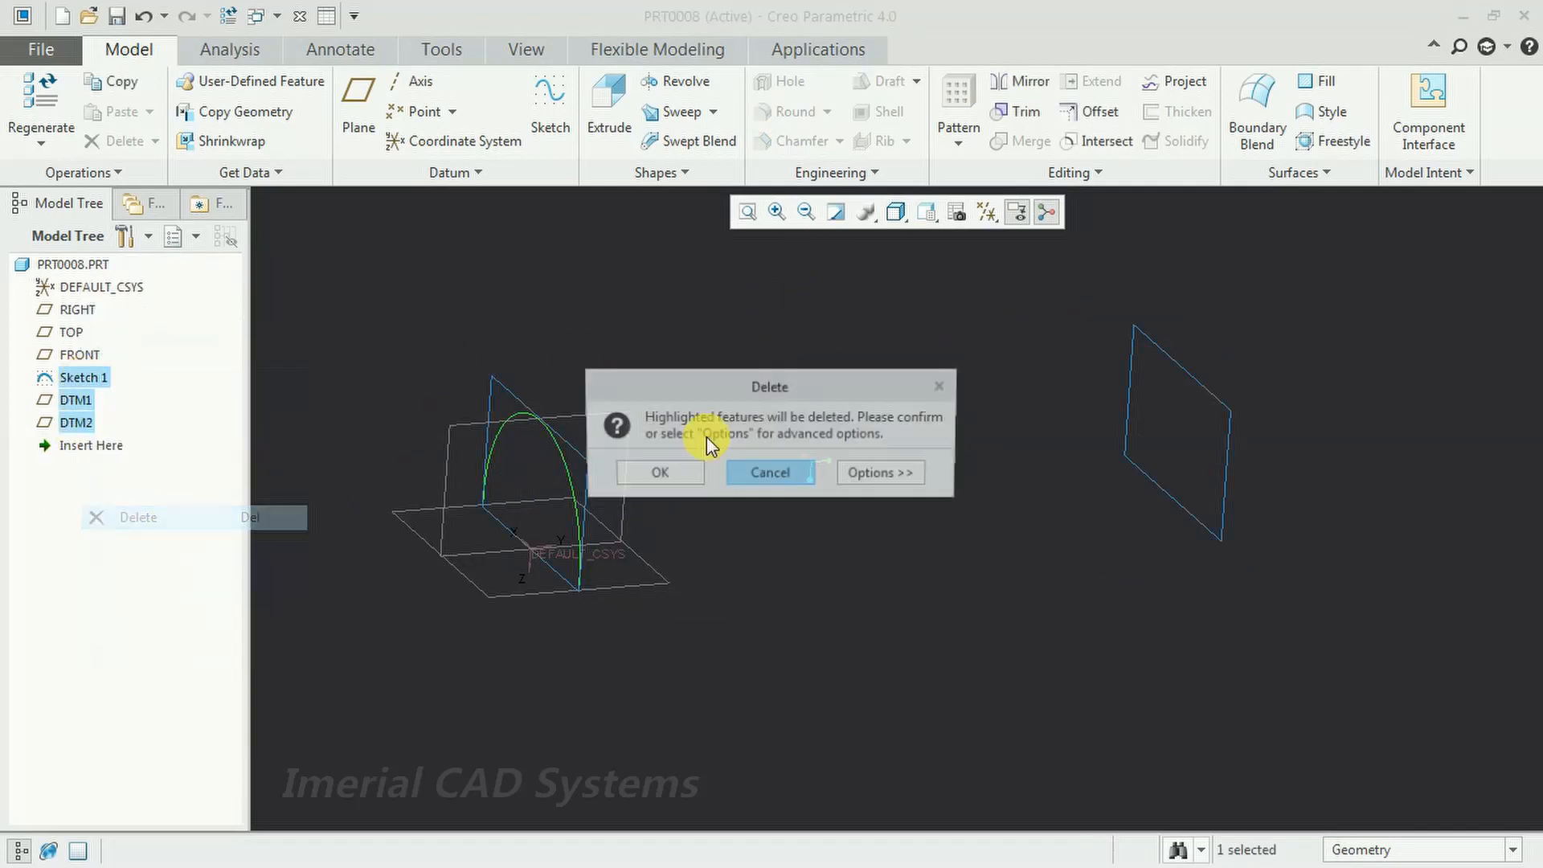
pyautogui.click(681, 473)
pyautogui.scroll(4, 798, 462)
pyautogui.moveTo(798, 463); pyautogui.dragTo(657, 485, button='middle')
pyautogui.moveTo(895, 435)
pyautogui.mouseDown(button='middle')
pyautogui.moveTo(899, 413)
pyautogui.moveTo(915, 441)
pyautogui.mouseUp(button='middle')
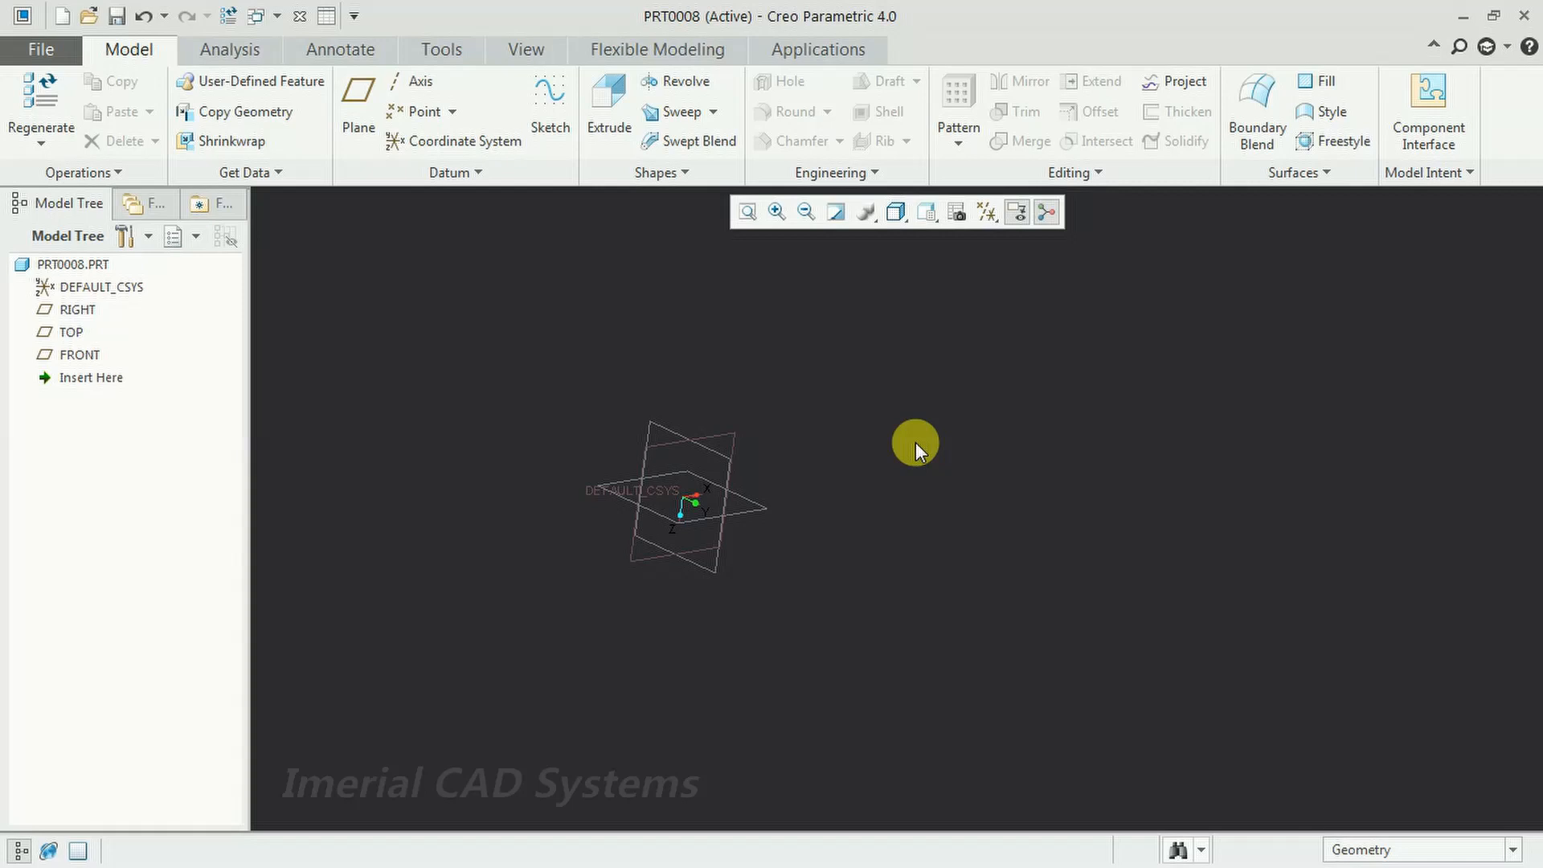
pyautogui.hotkey('ctrl', 'z')
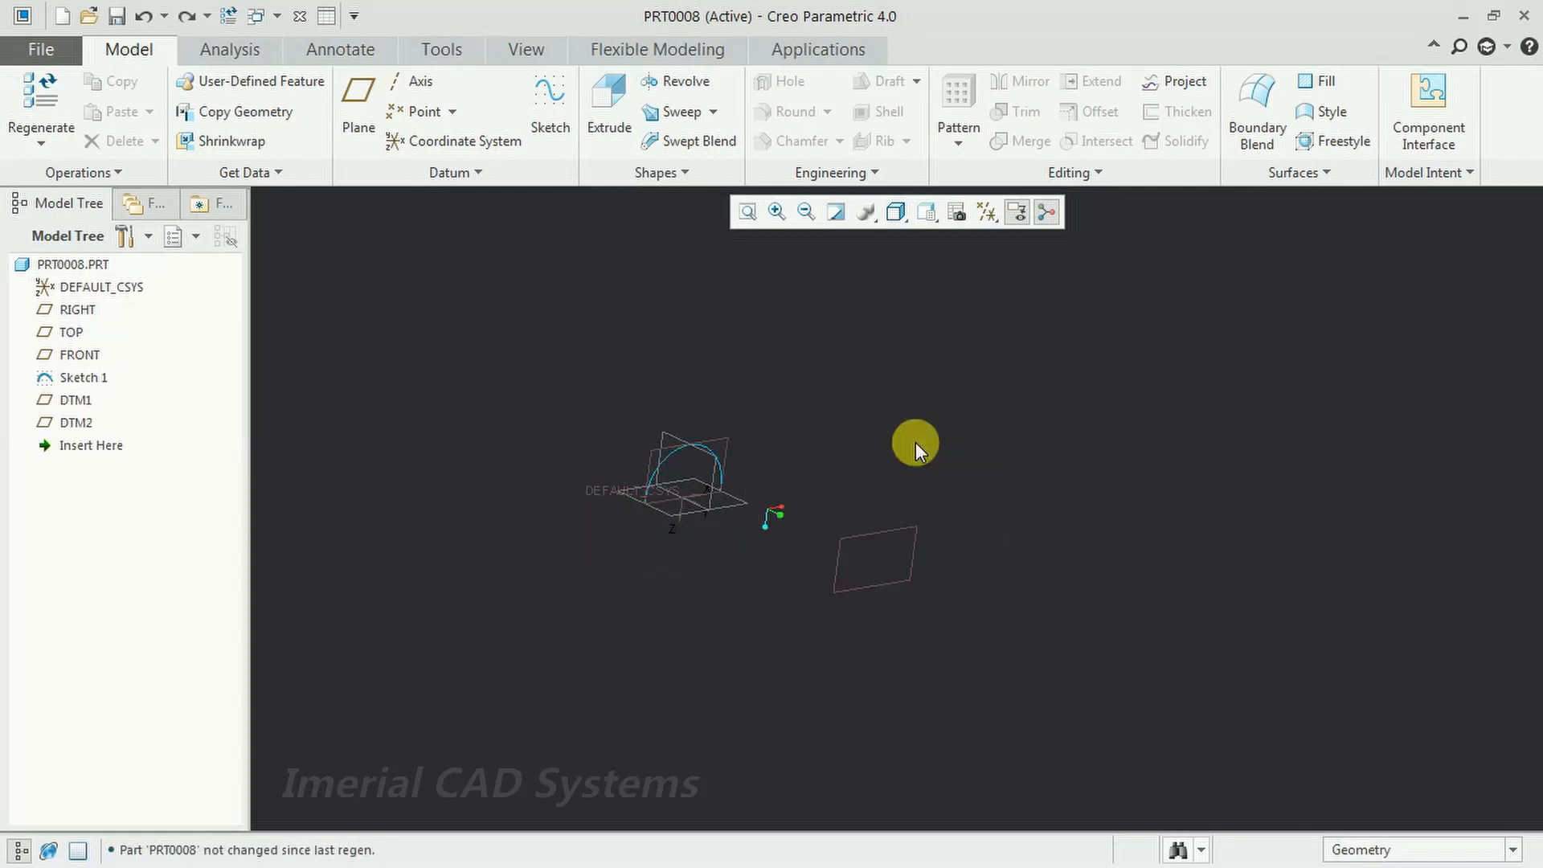
pyautogui.scroll(-5, 723, 484)
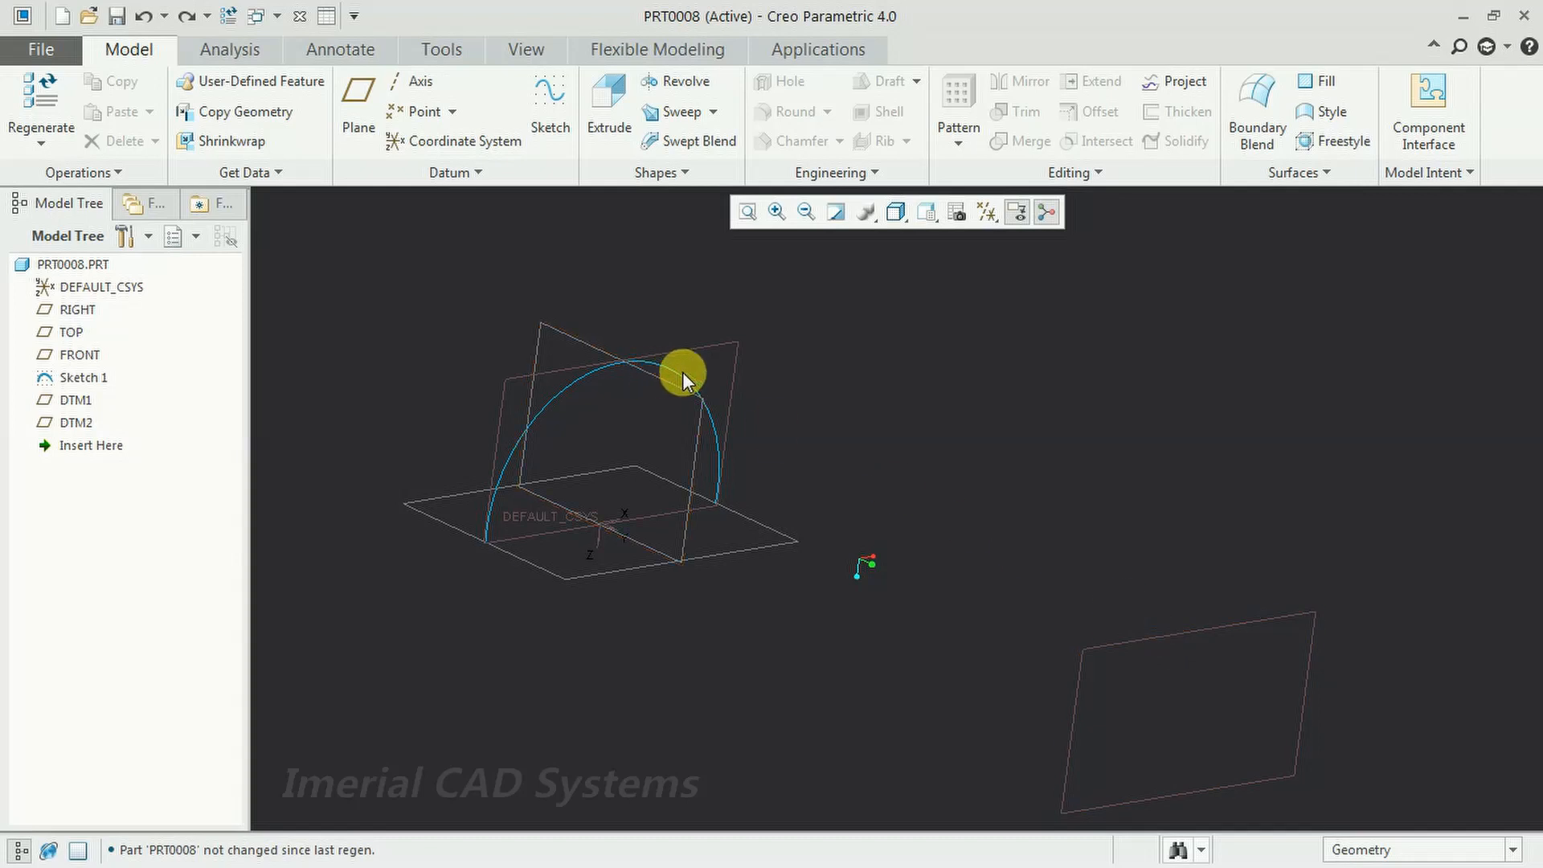
# - Delete the arc sketch along with its dependent datum planes DTM1 and DTM2
pyautogui.click(679, 380)
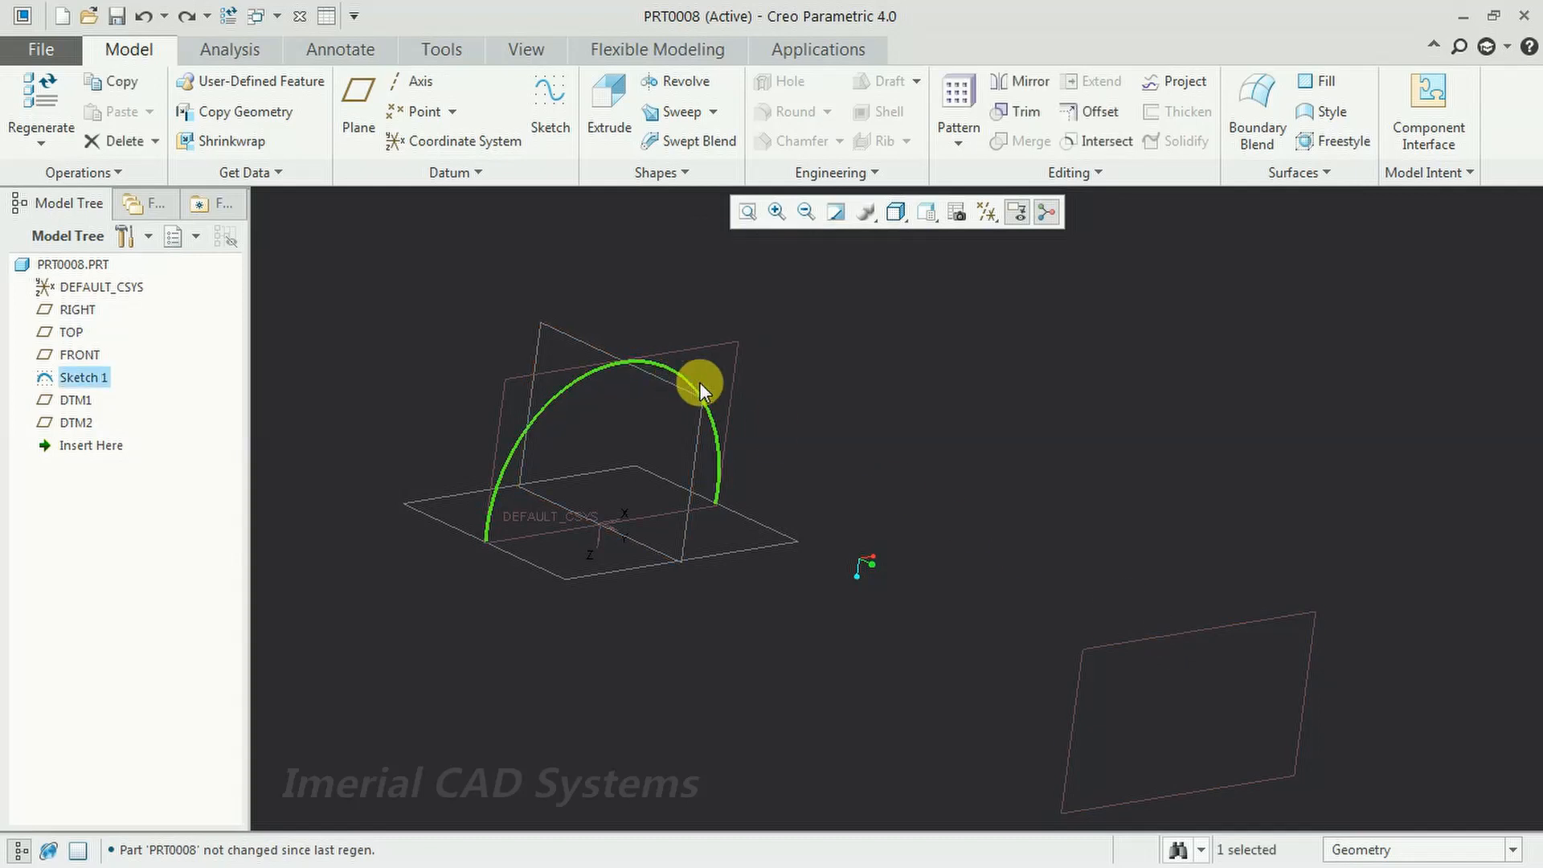
pyautogui.rightClick(715, 438)
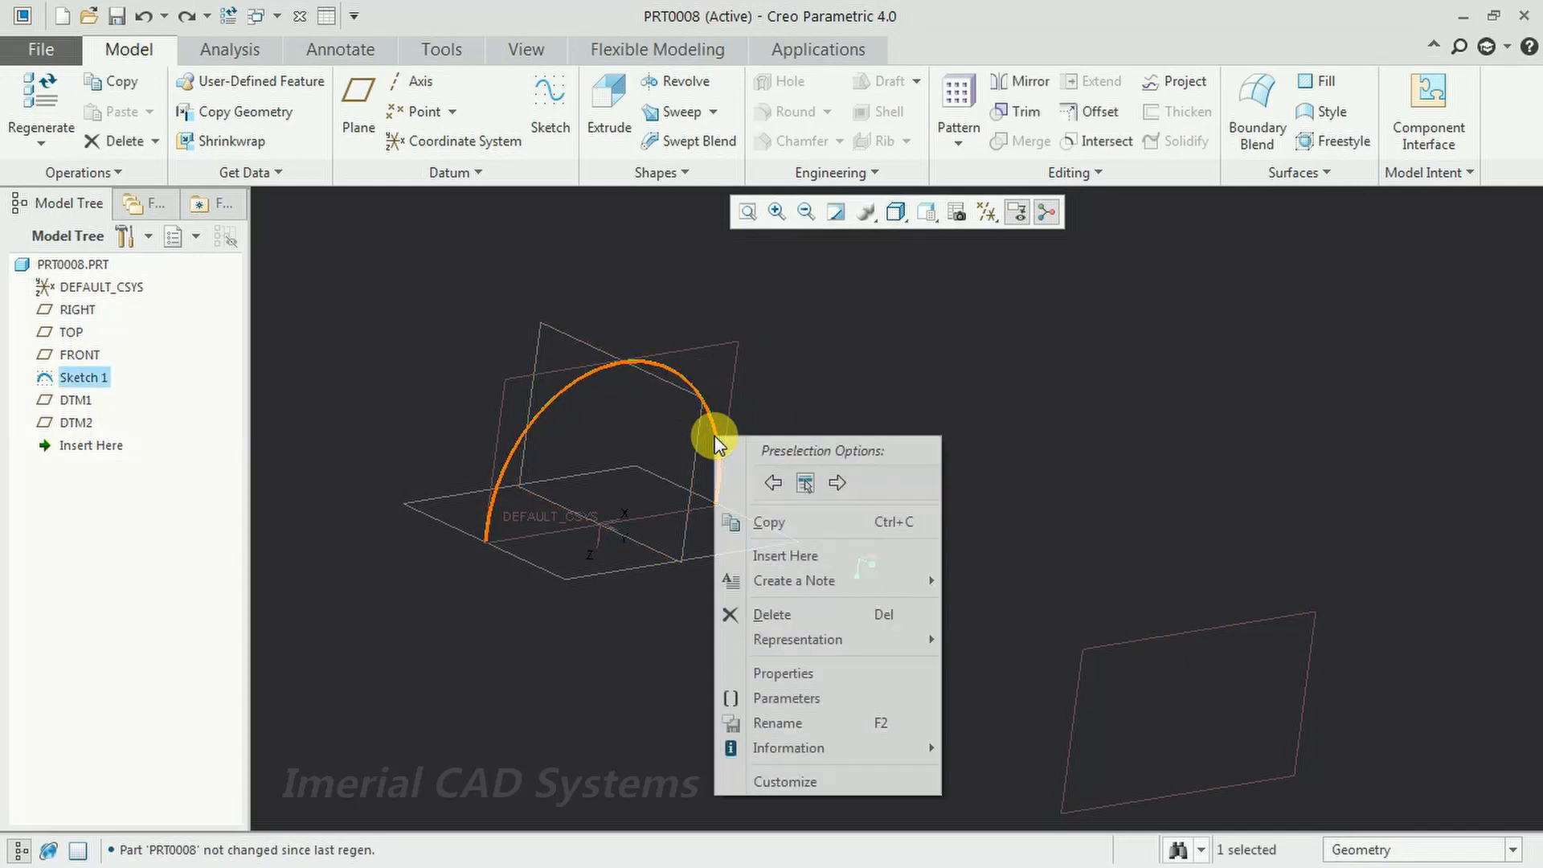
pyautogui.click(784, 616)
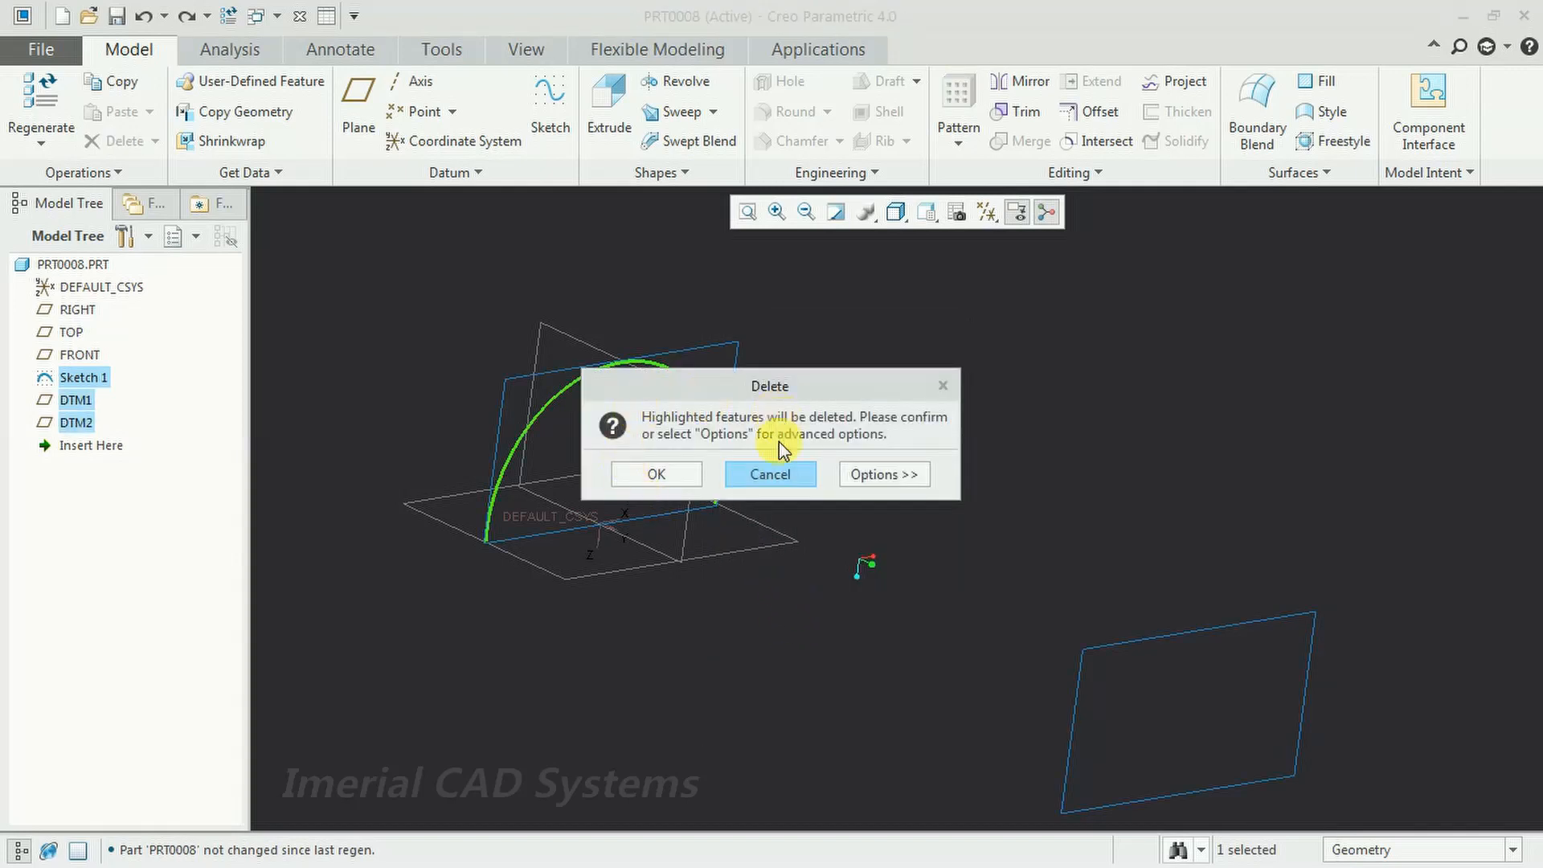
pyautogui.click(666, 475)
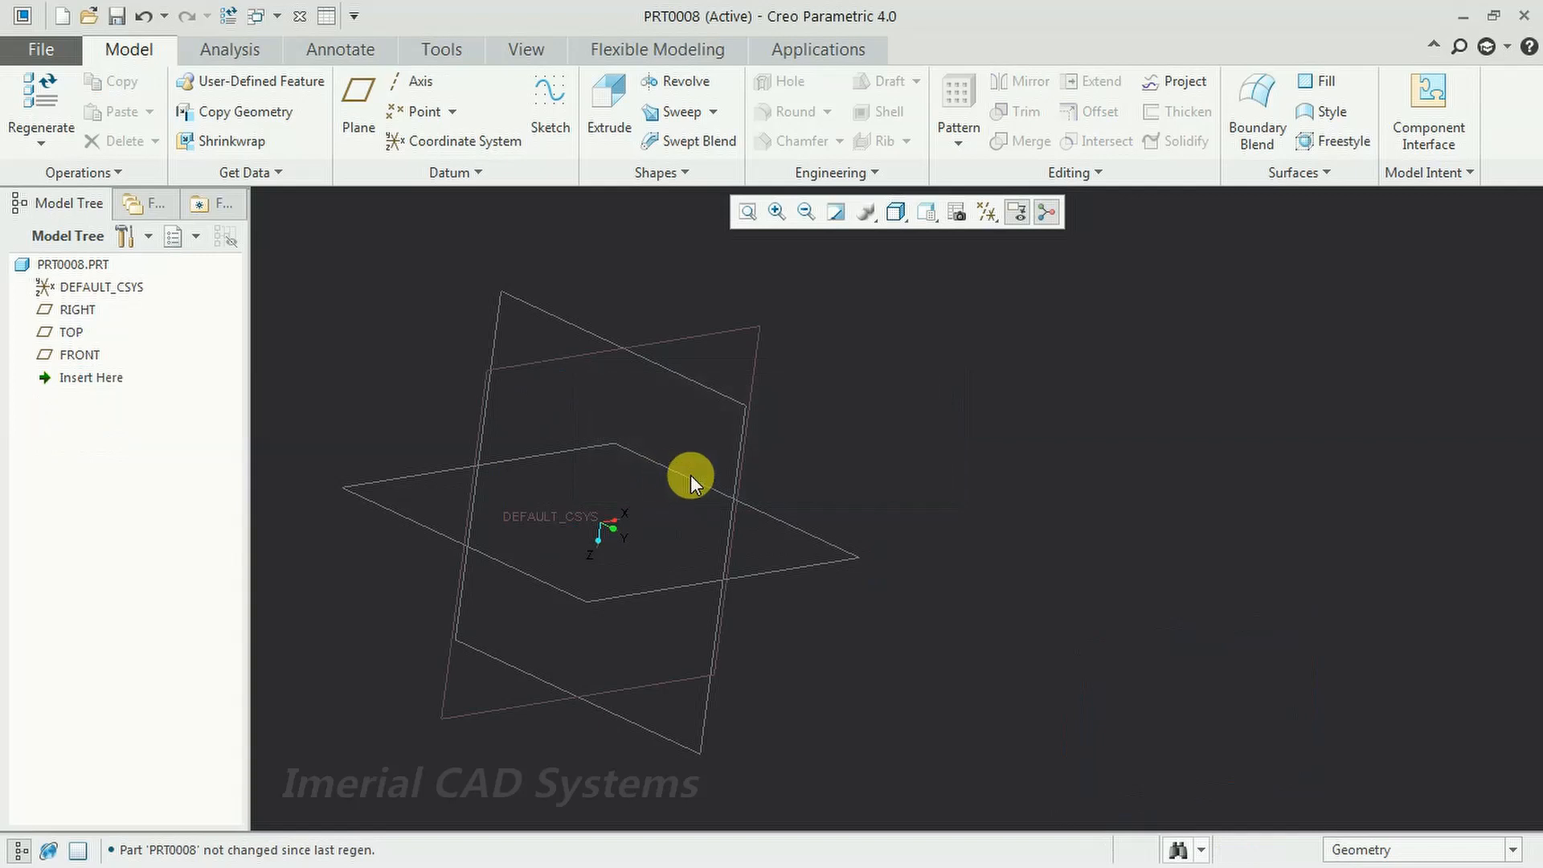
# - Create a new datum plane offset from the TOP plane
pyautogui.moveTo(906, 485); pyautogui.dragTo(808, 466, button='middle')
pyautogui.moveTo(755, 538); pyautogui.dragTo(903, 361, button='middle')
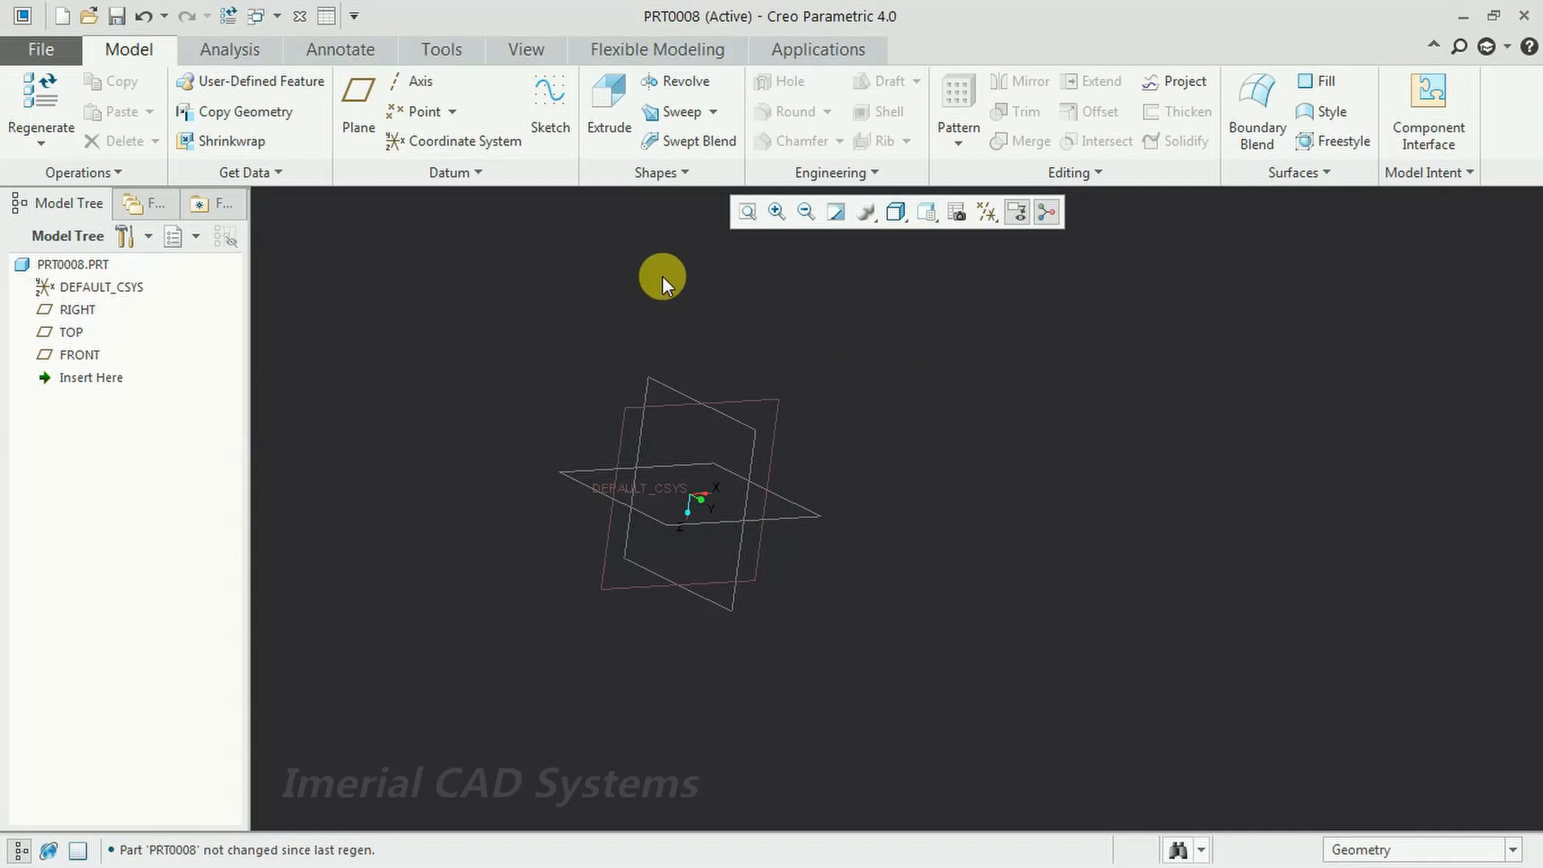
pyautogui.click(360, 90)
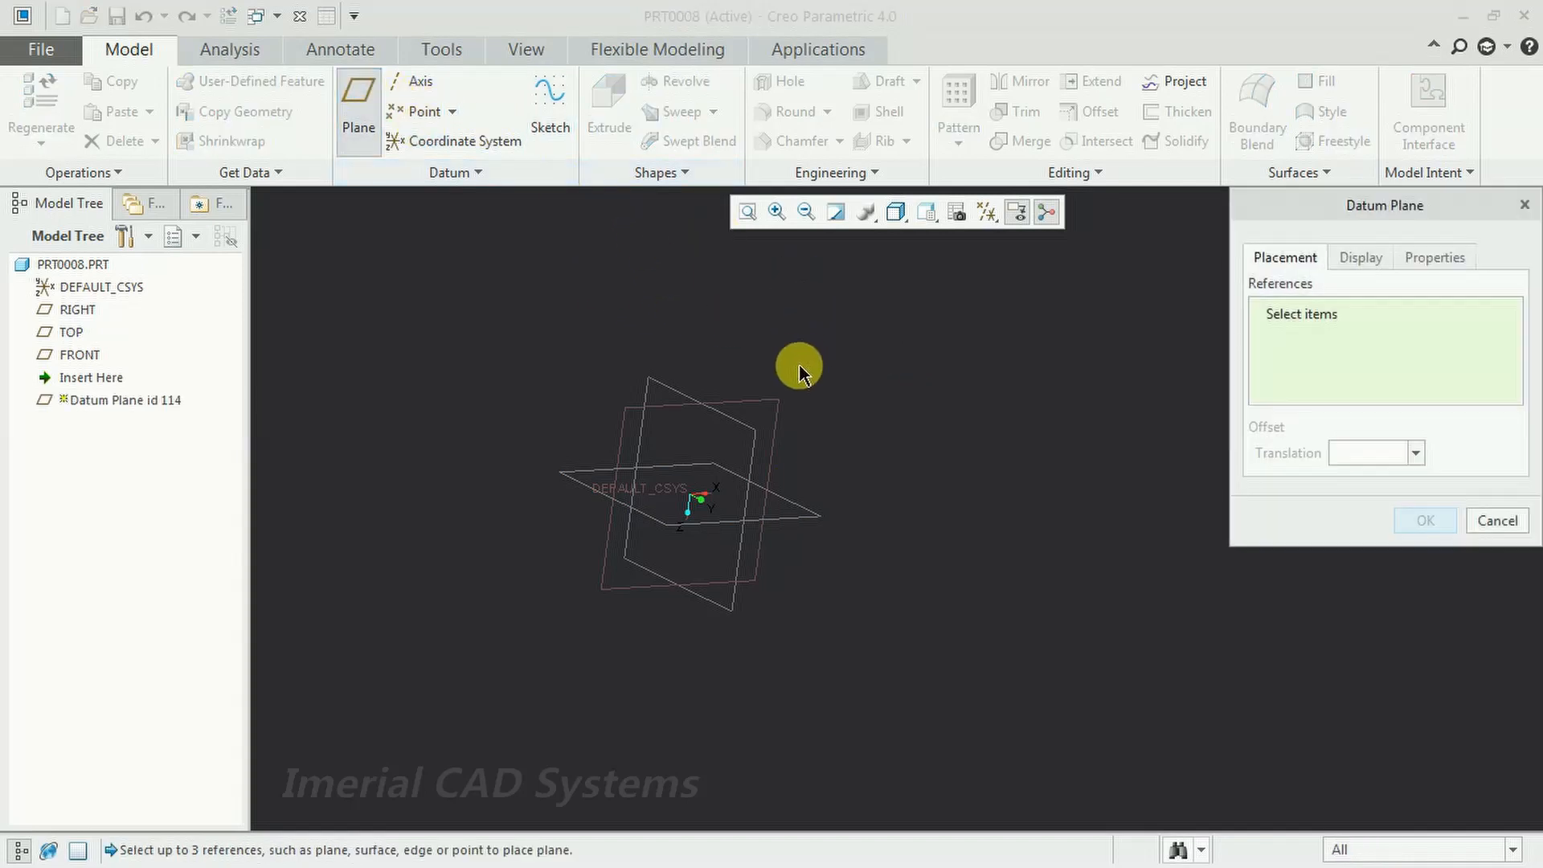
pyautogui.click(773, 402)
pyautogui.click(1420, 521)
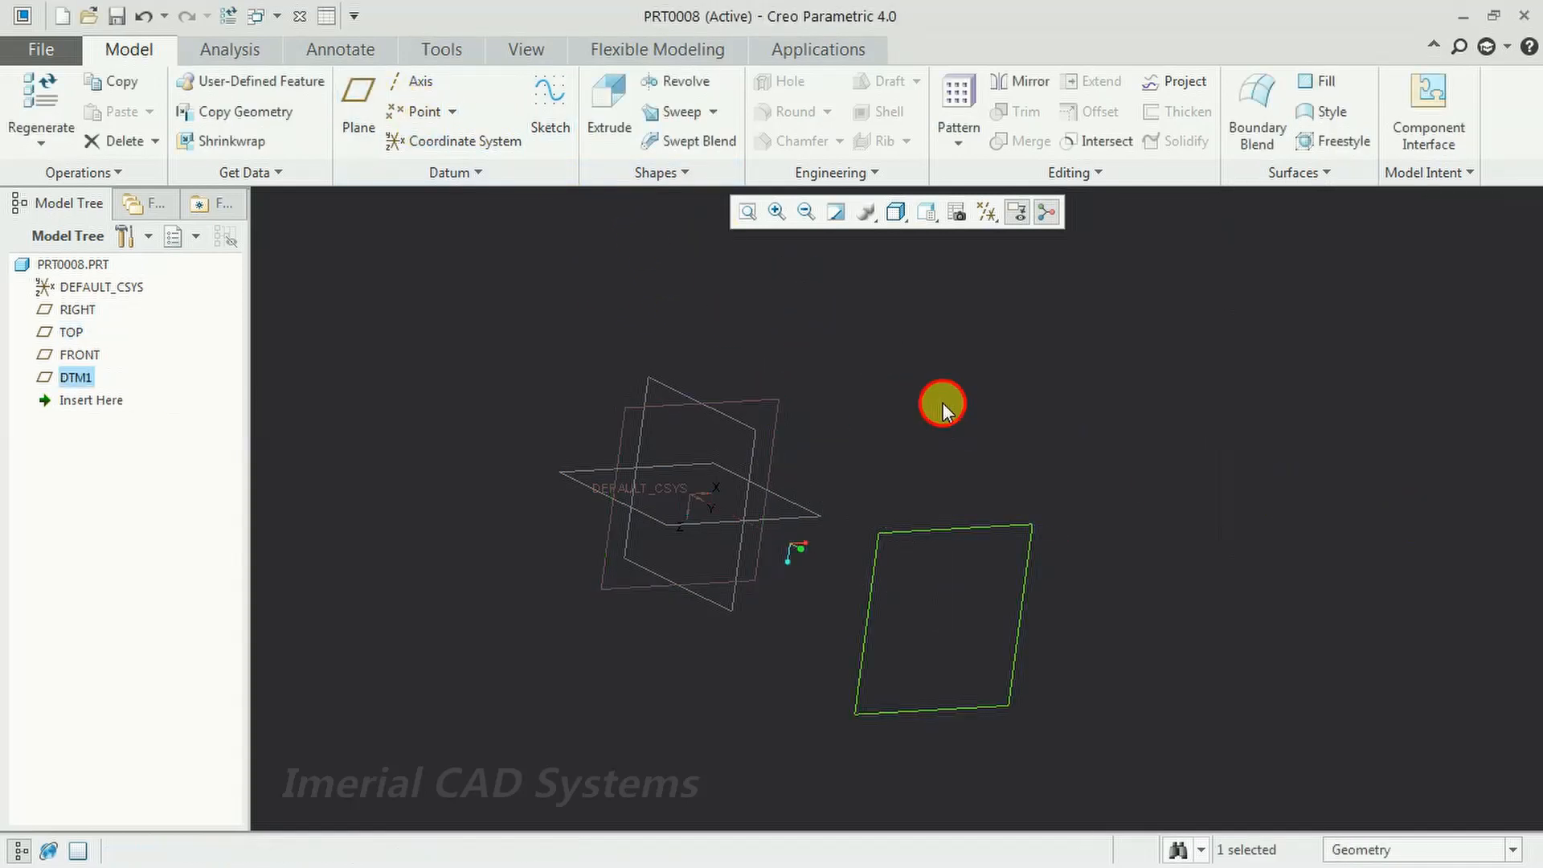
# - Sketch an open wavy spline through six points on the TOP plane, spanning both sides of the vertical reference, and finish the sketch
pyautogui.click(772, 401)
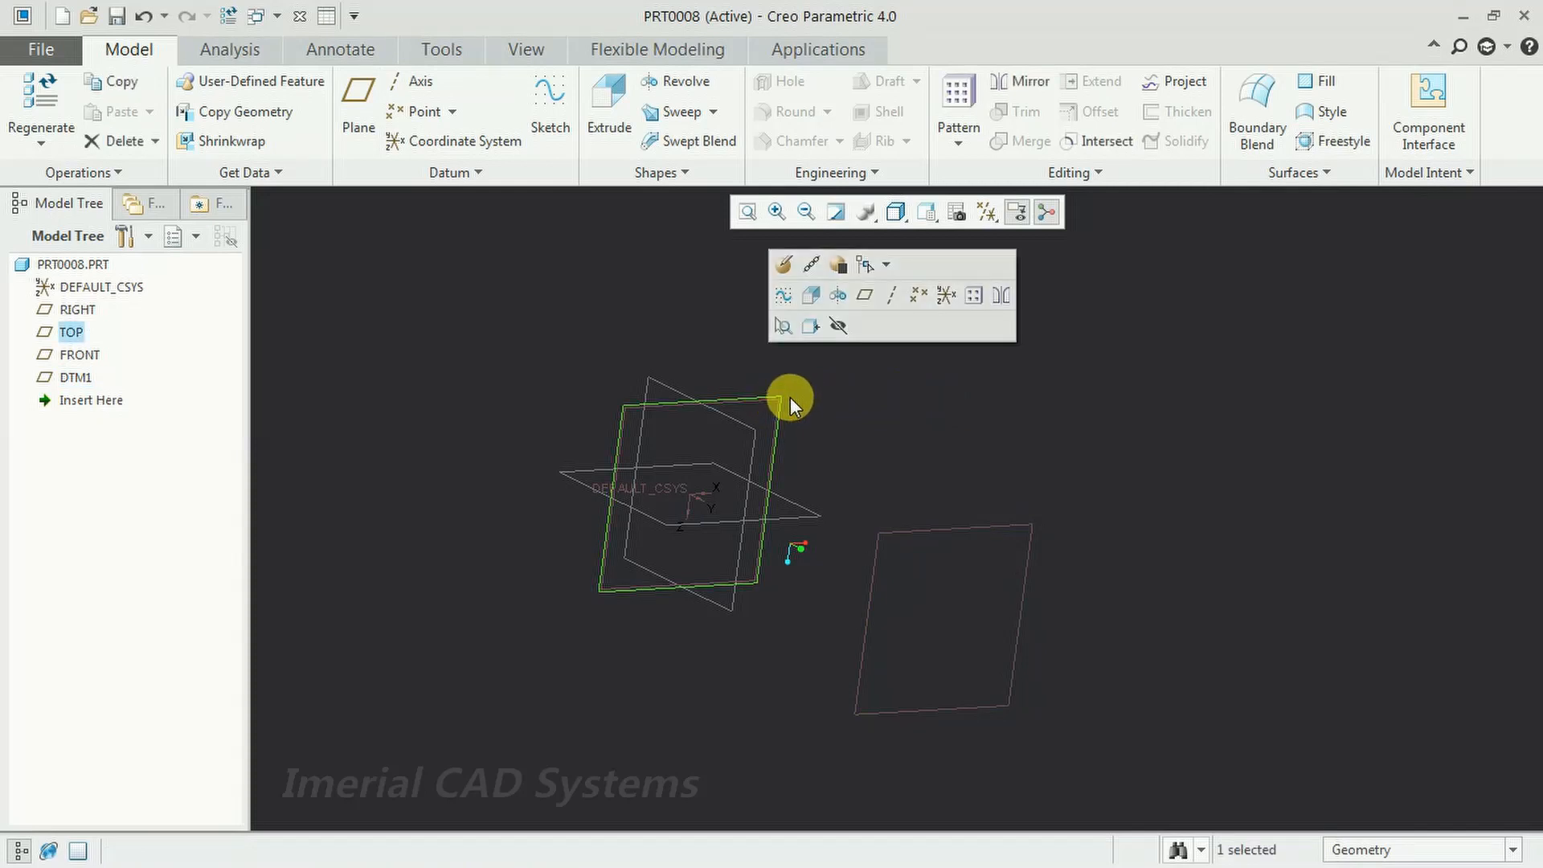
pyautogui.click(781, 295)
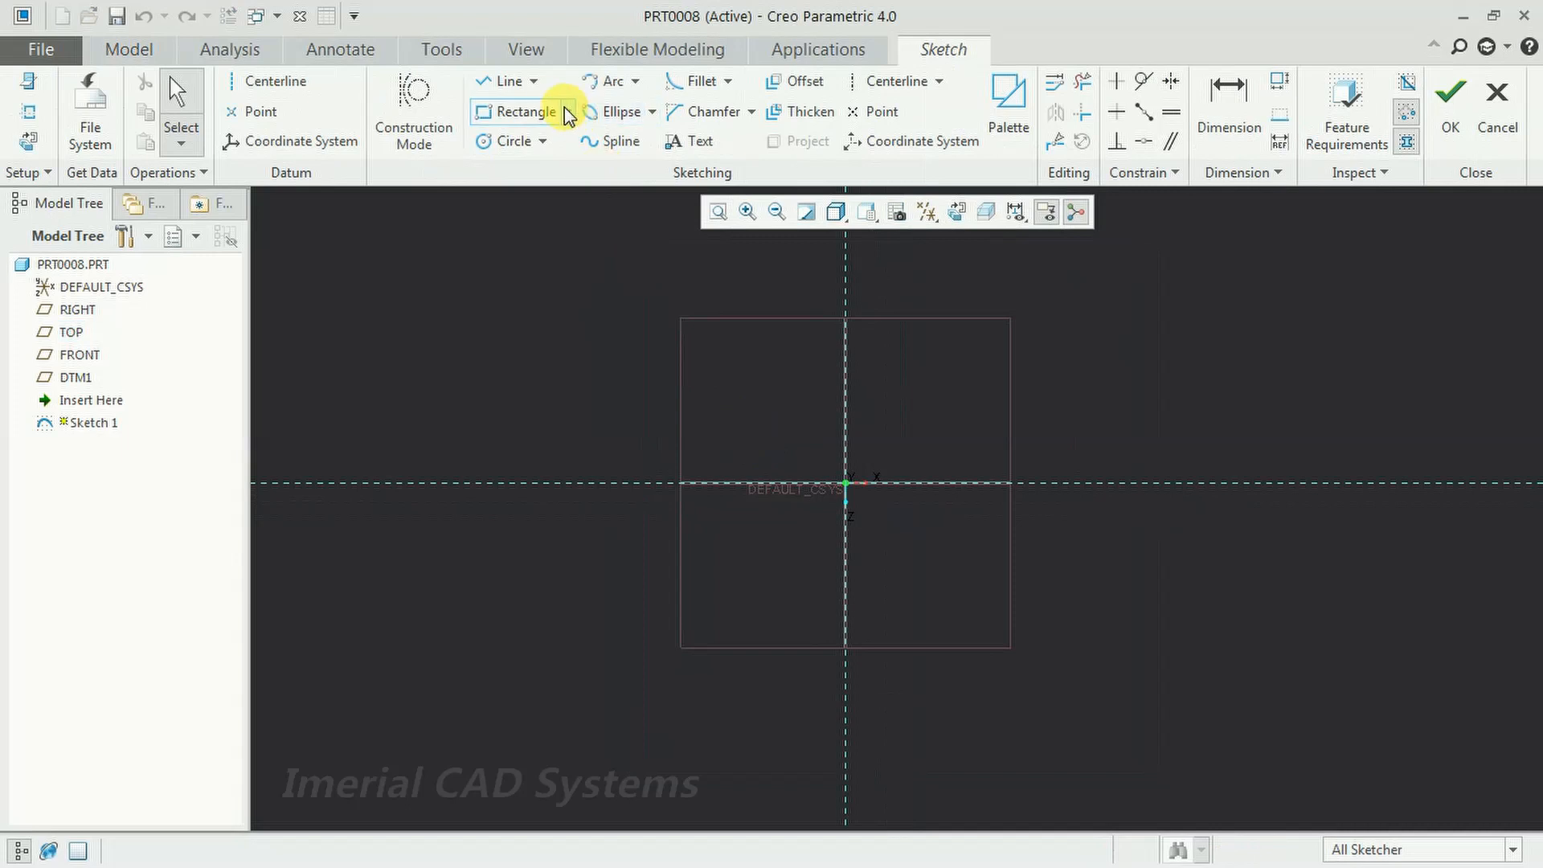
pyautogui.click(609, 142)
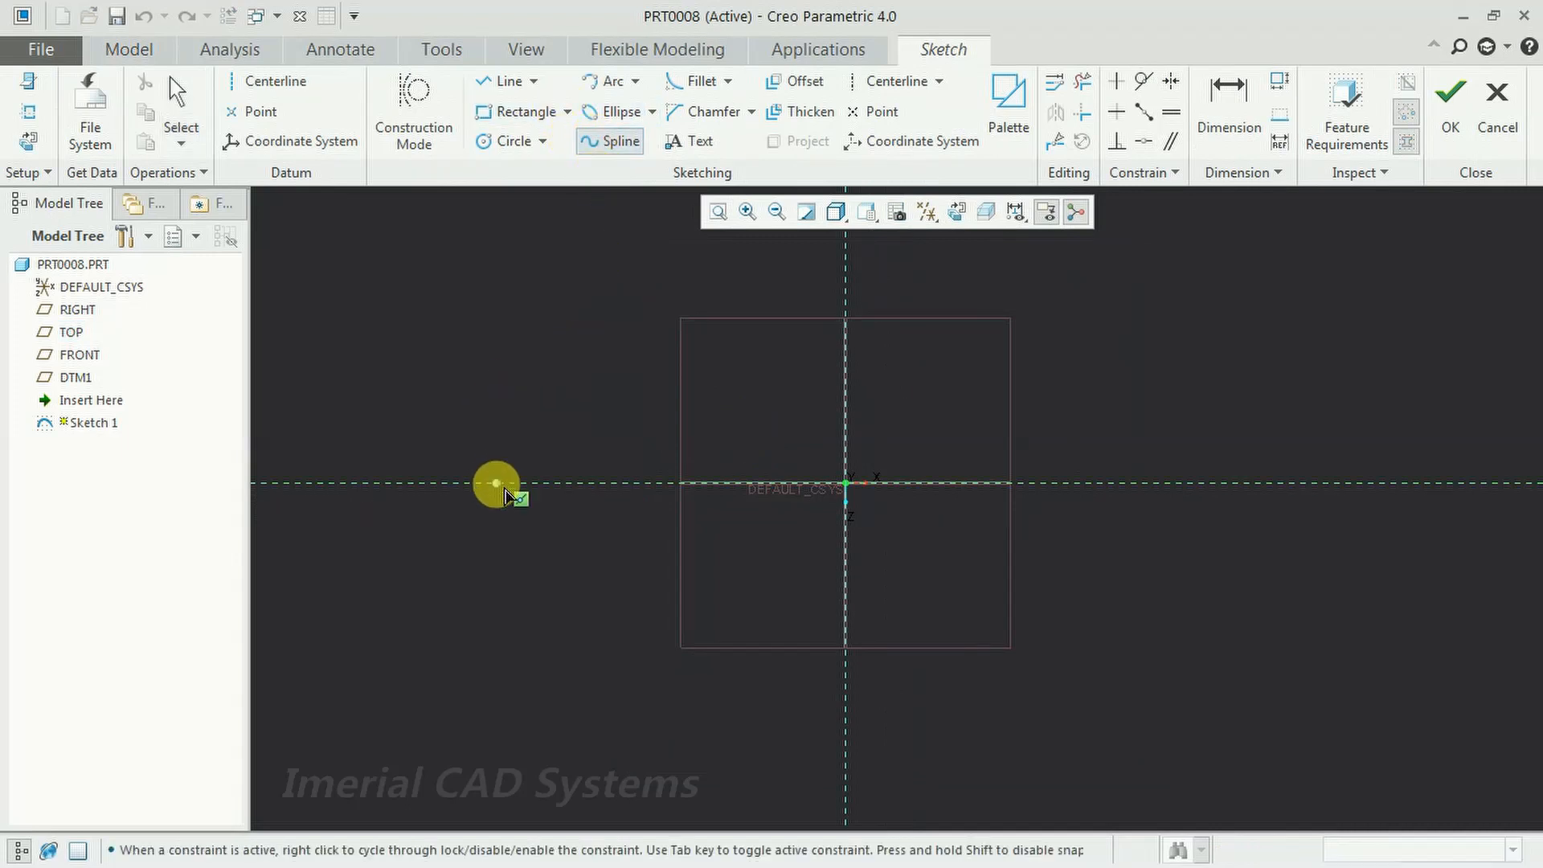
pyautogui.click(519, 503)
pyautogui.click(654, 451)
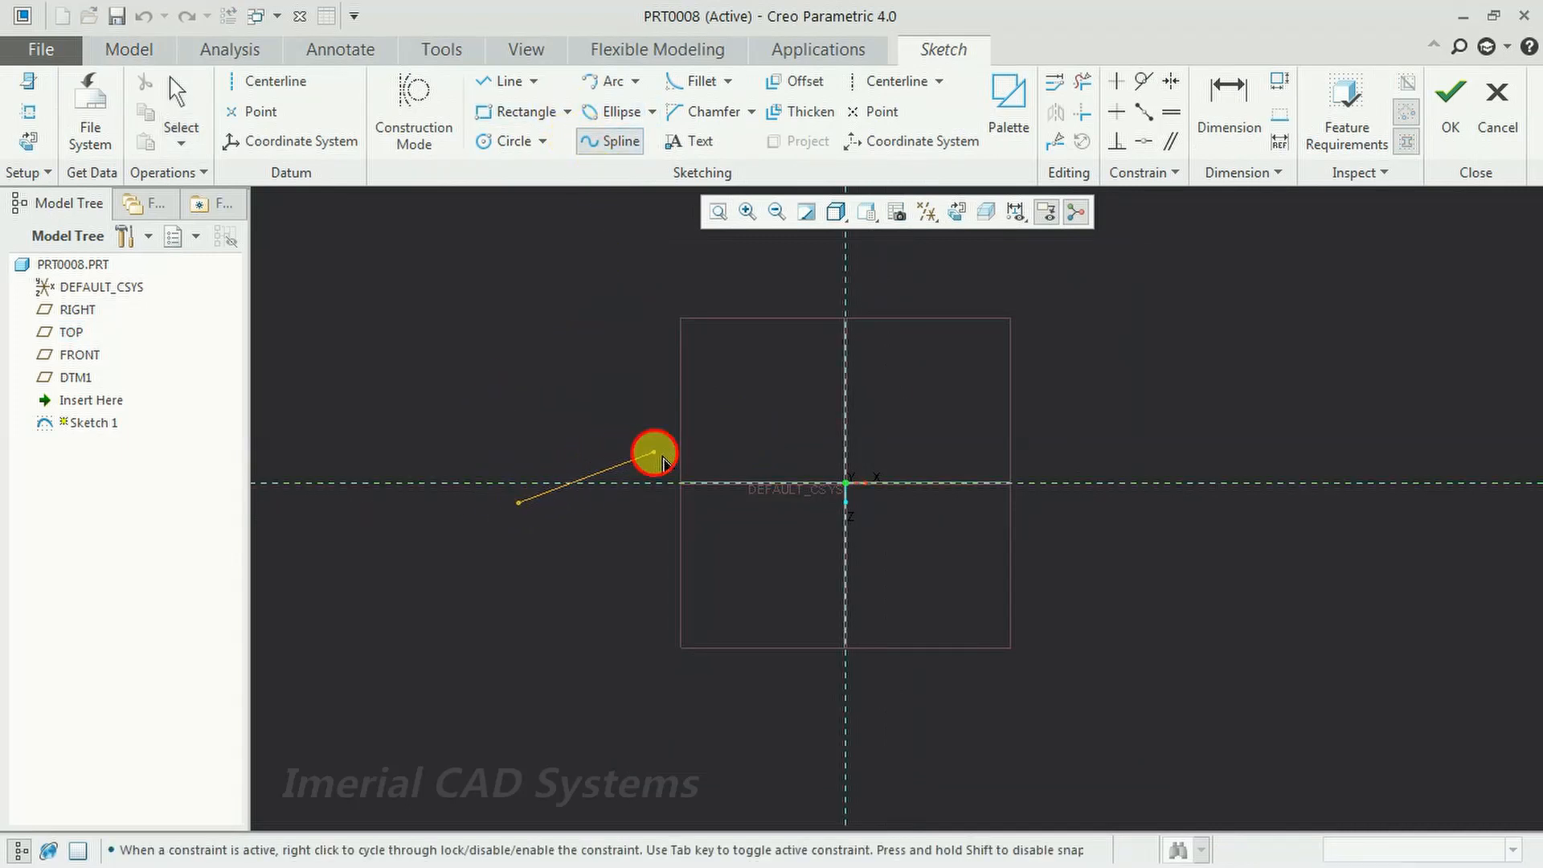
pyautogui.click(781, 549)
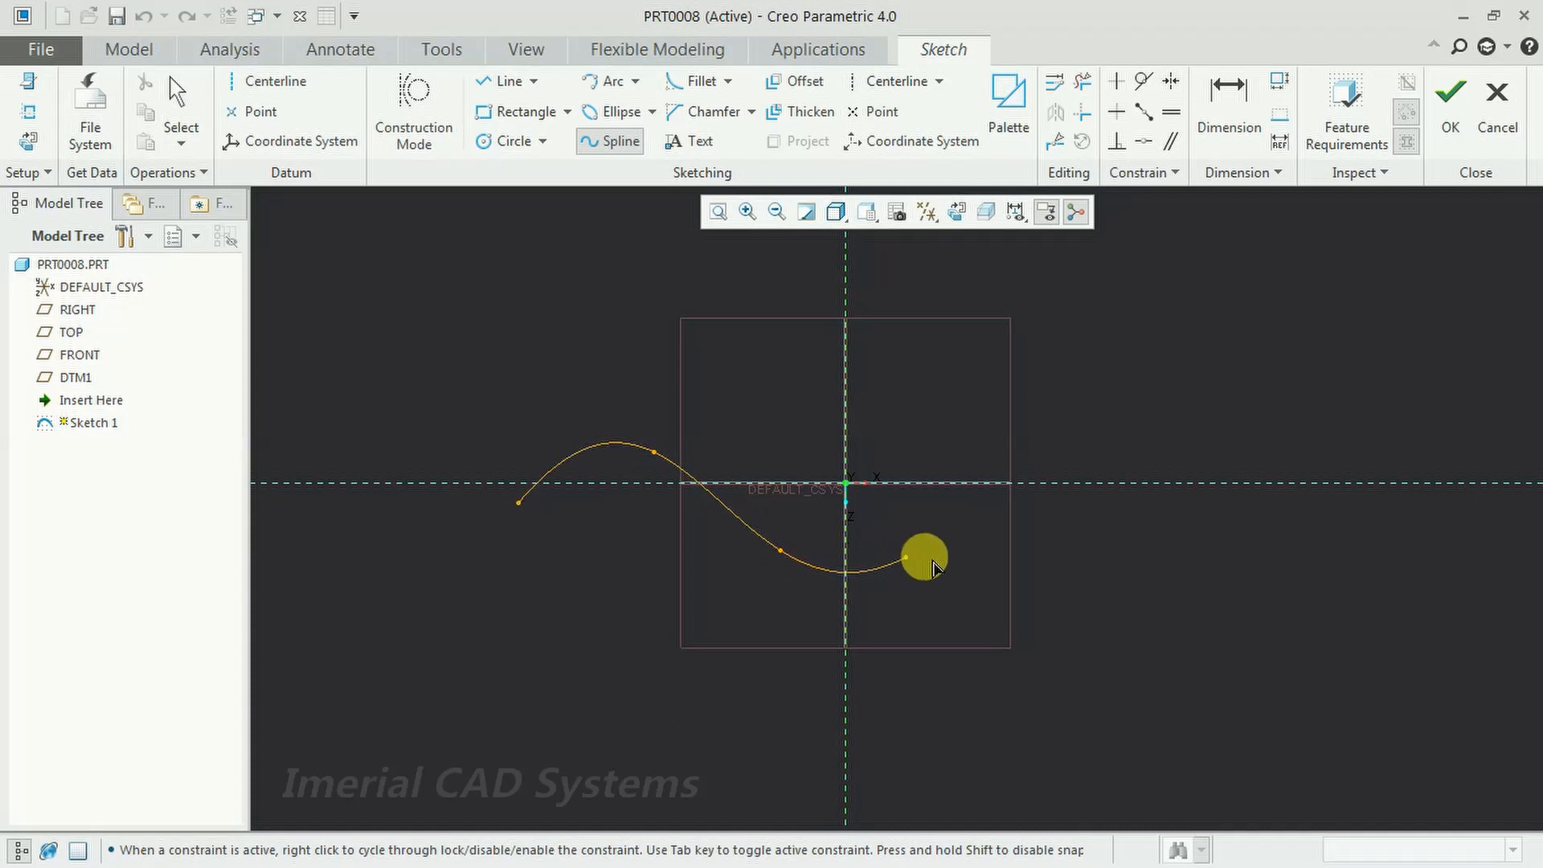
pyautogui.click(968, 515)
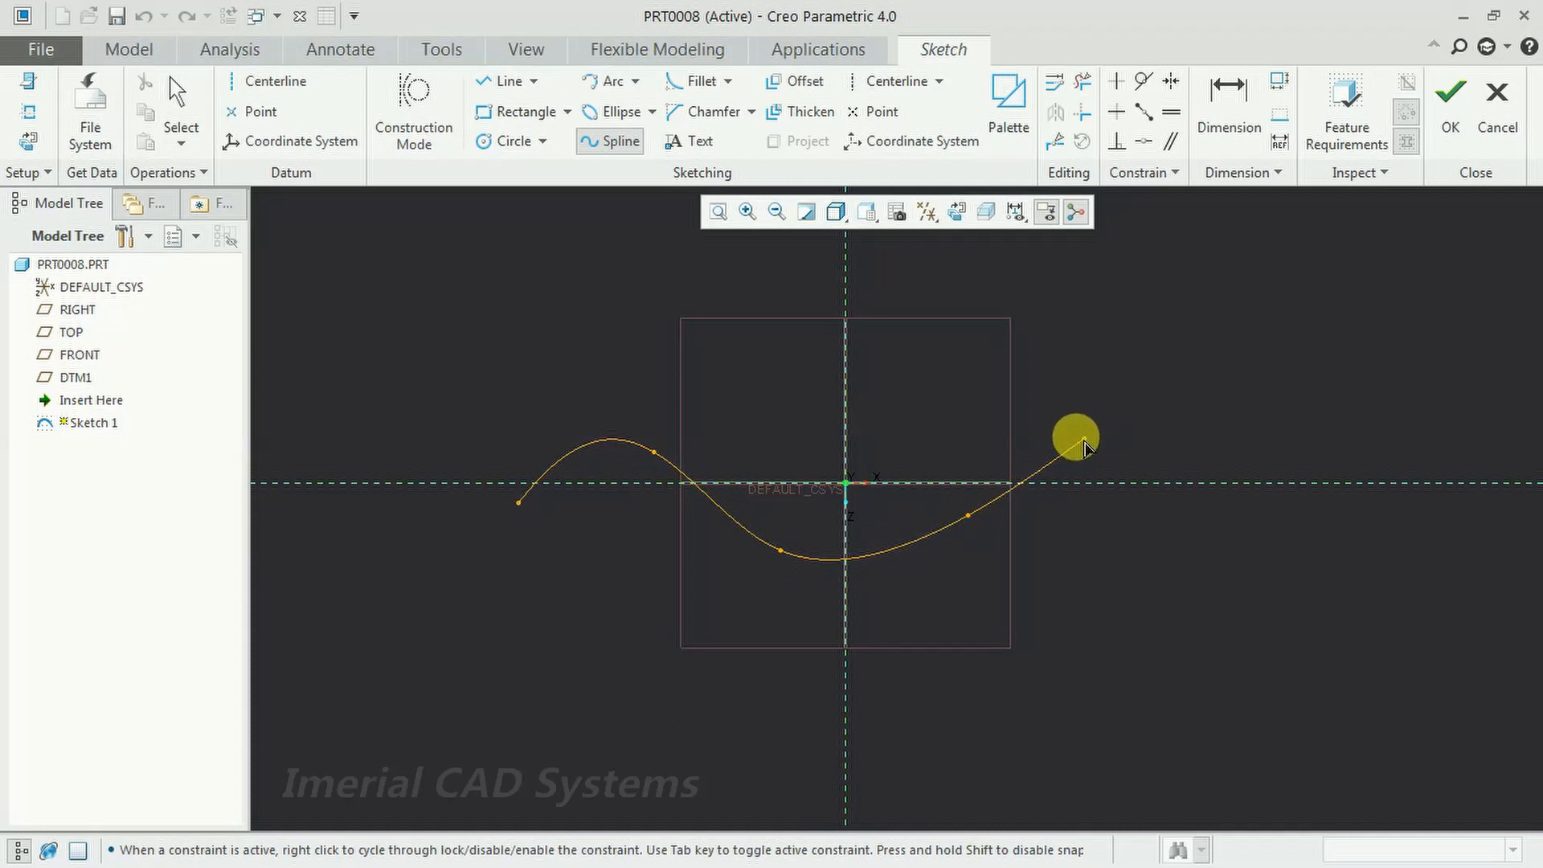
pyautogui.click(1075, 431)
pyautogui.click(1212, 534)
pyautogui.click(1450, 112)
pyautogui.scroll(-3, 970, 447)
pyautogui.moveTo(971, 447)
pyautogui.mouseDown(button='middle')
pyautogui.moveTo(1026, 500)
pyautogui.moveTo(1027, 413)
pyautogui.moveTo(929, 319)
pyautogui.mouseUp(button='middle')
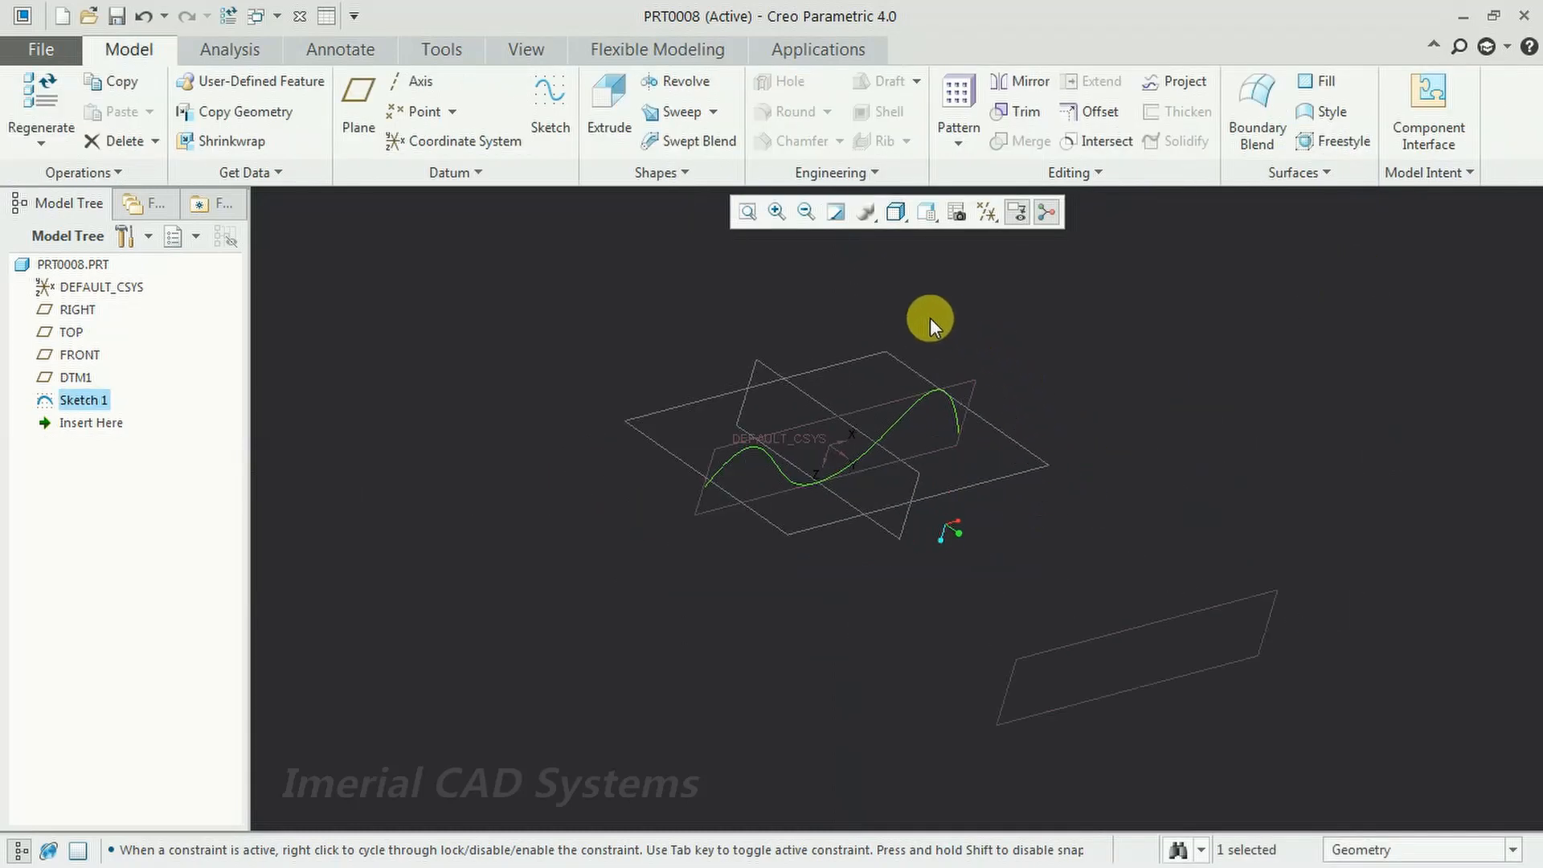
pyautogui.click(506, 273)
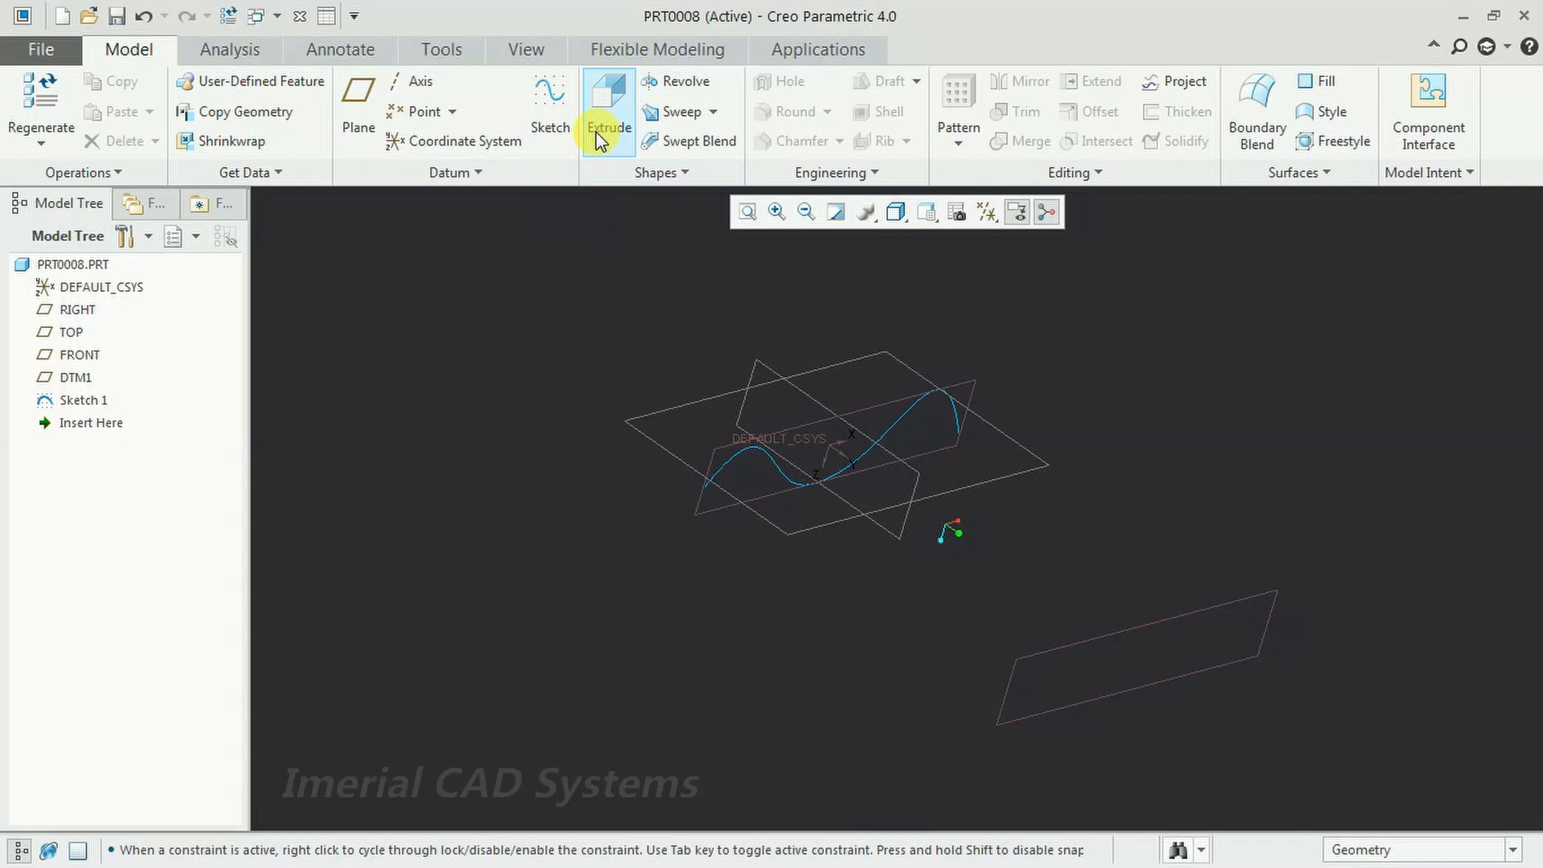
# - Extrude the wavy spline sketch as a surface, with its direction flipped away from the offset datum plane DTM1
pyautogui.click(598, 101)
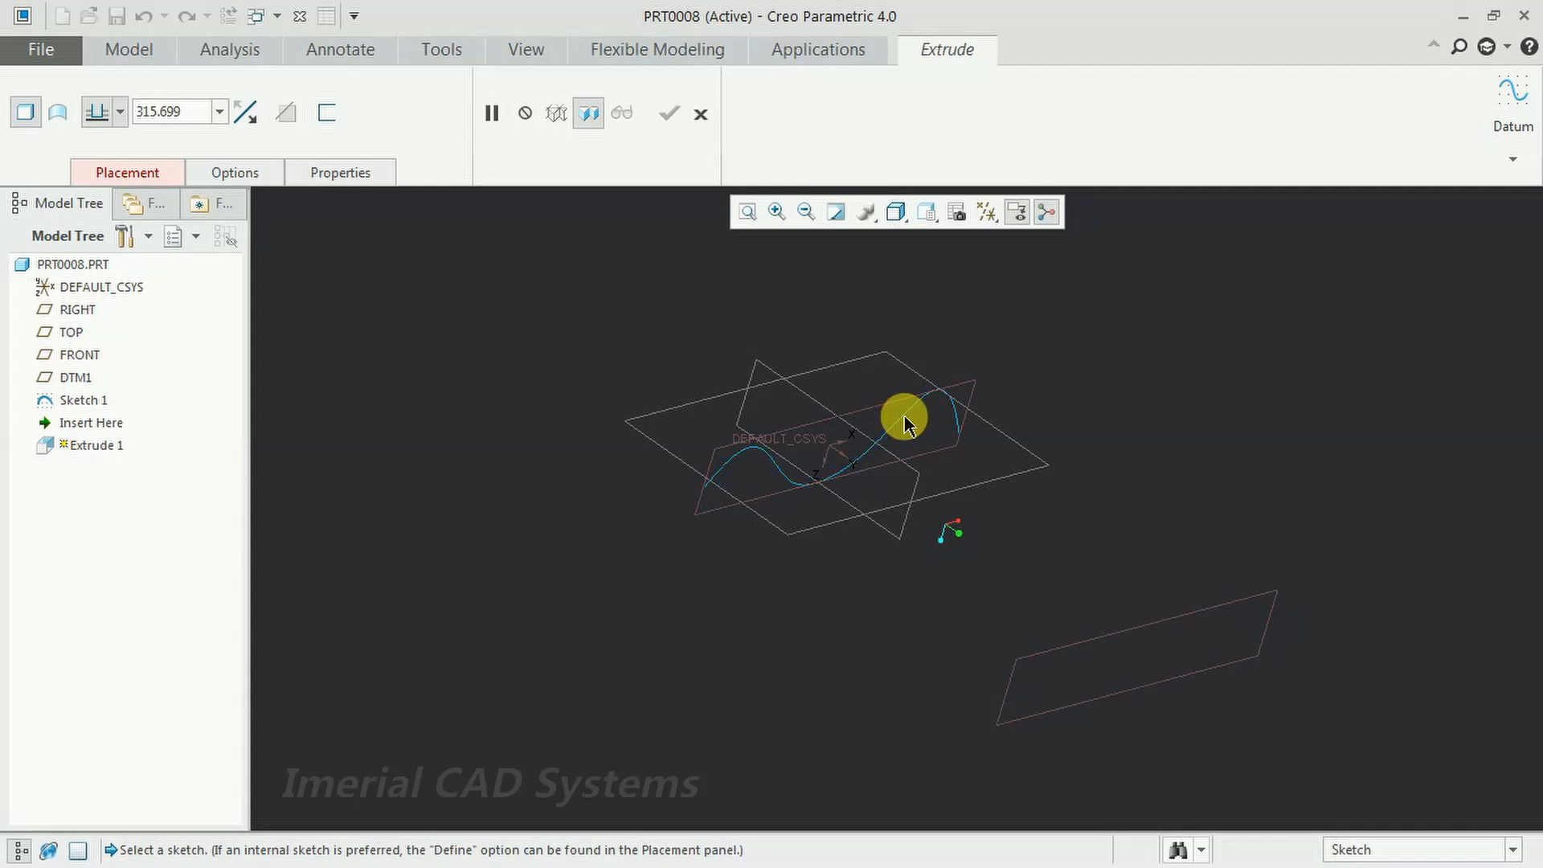
pyautogui.click(197, 113)
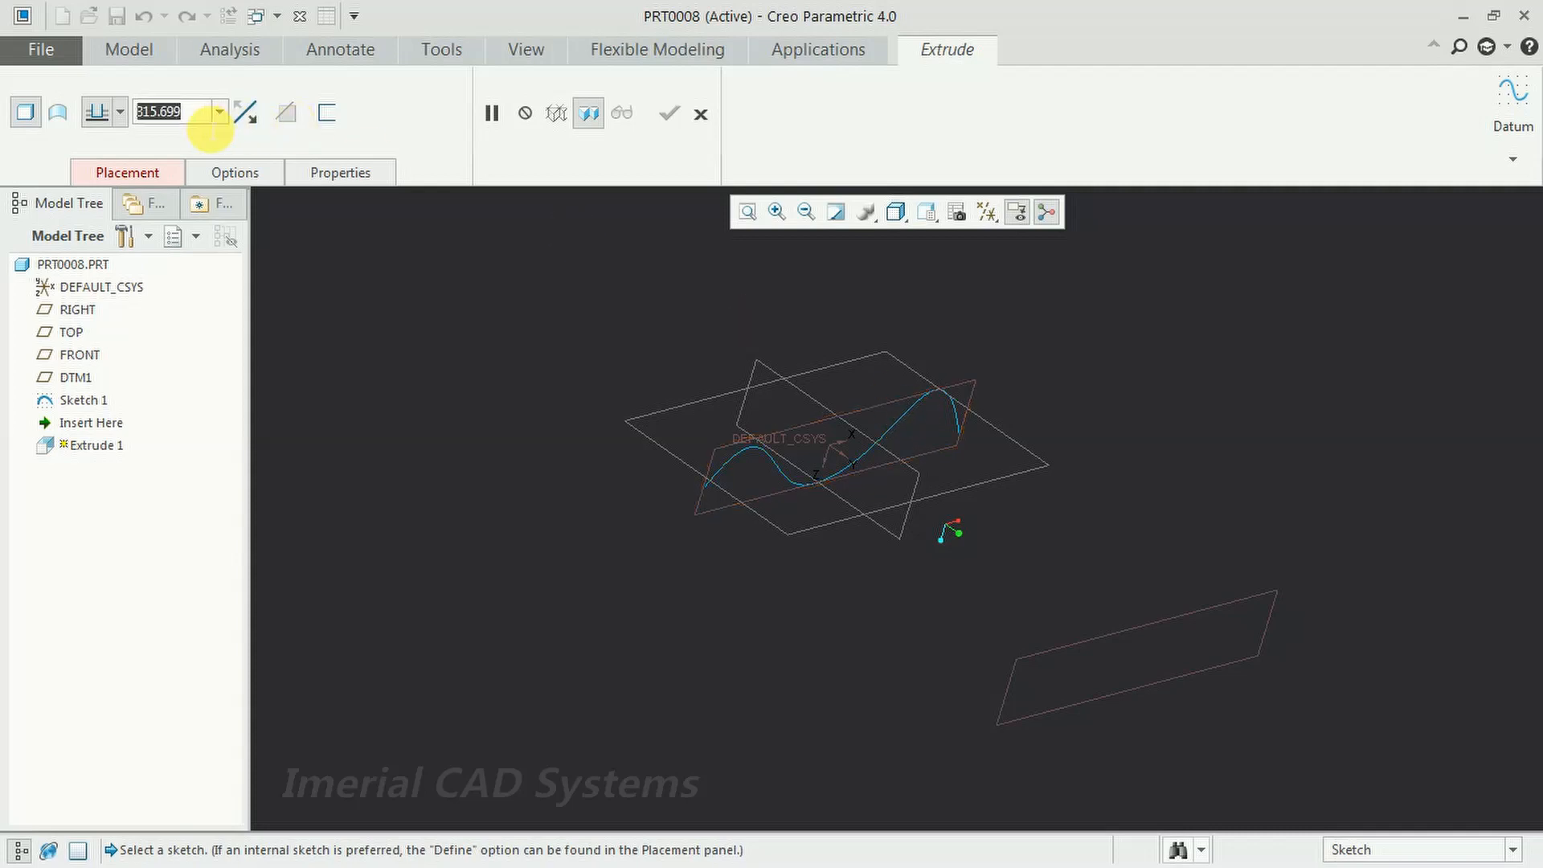
pyautogui.click(57, 112)
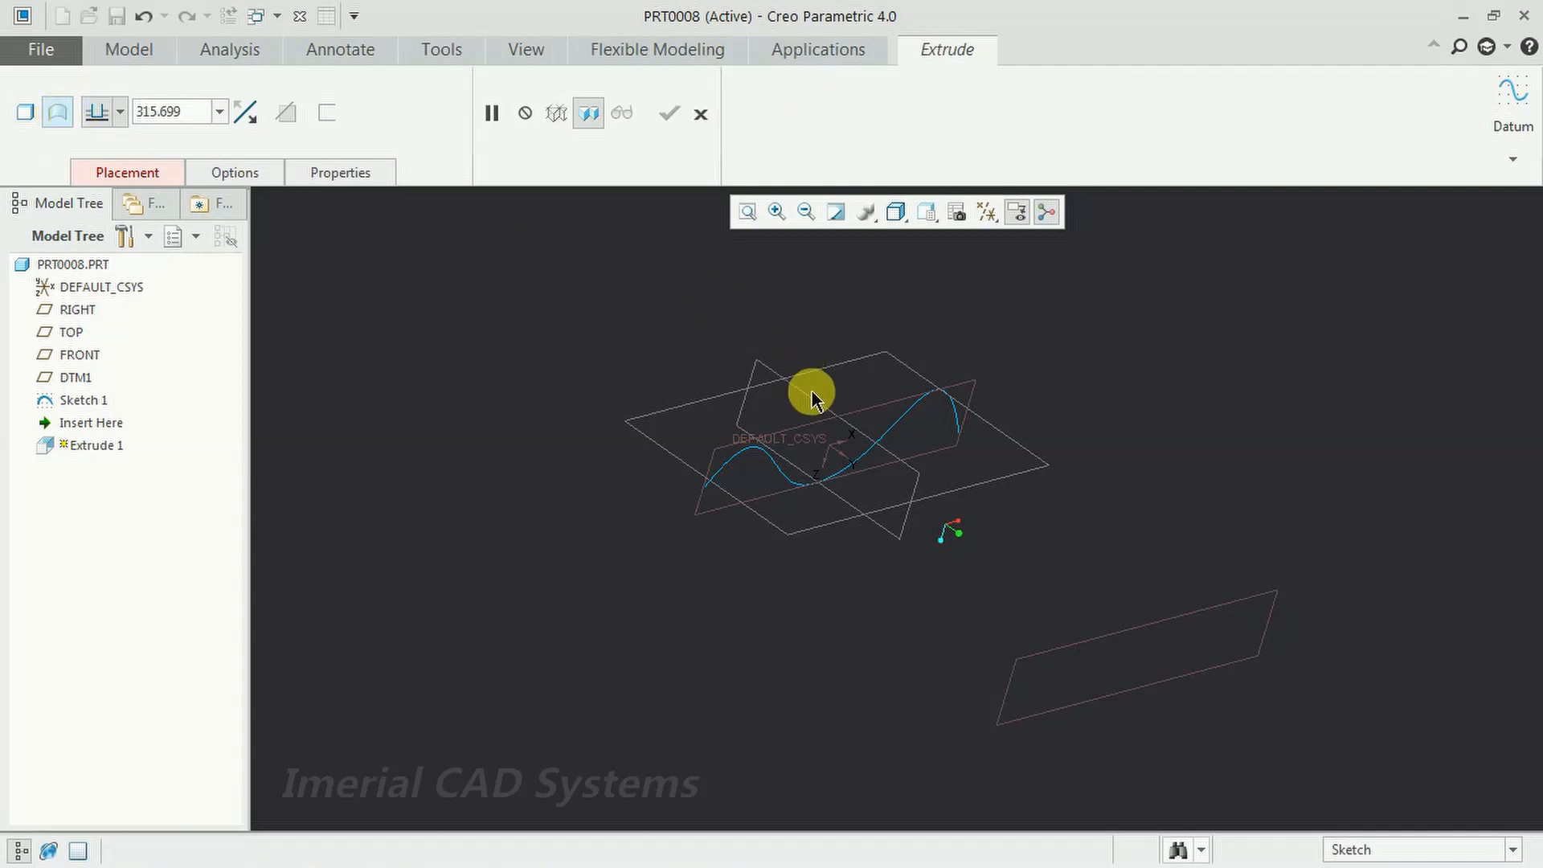
pyautogui.click(898, 420)
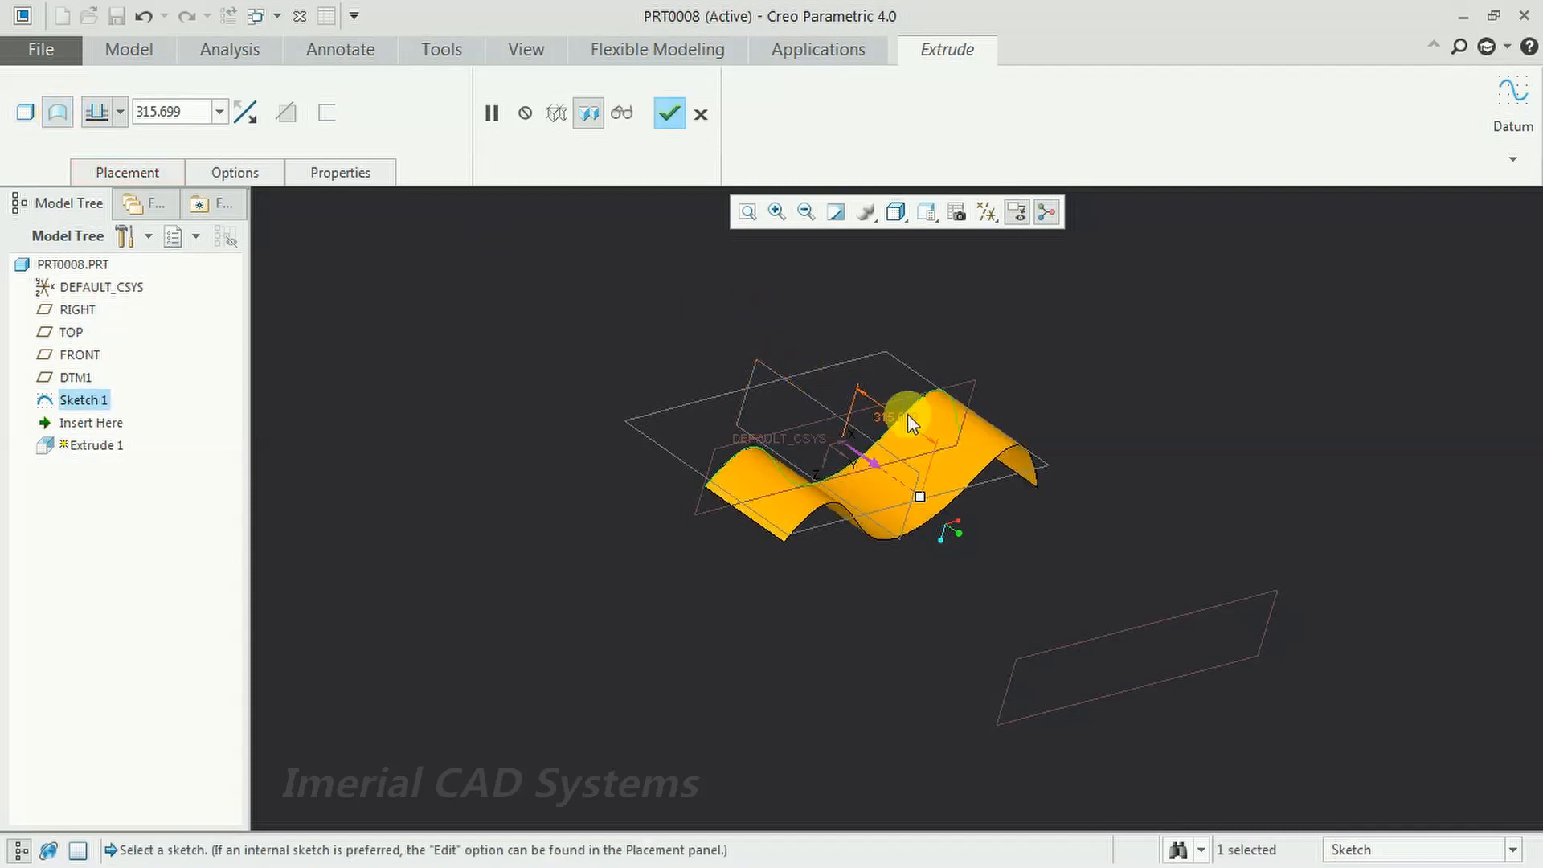
pyautogui.click(247, 116)
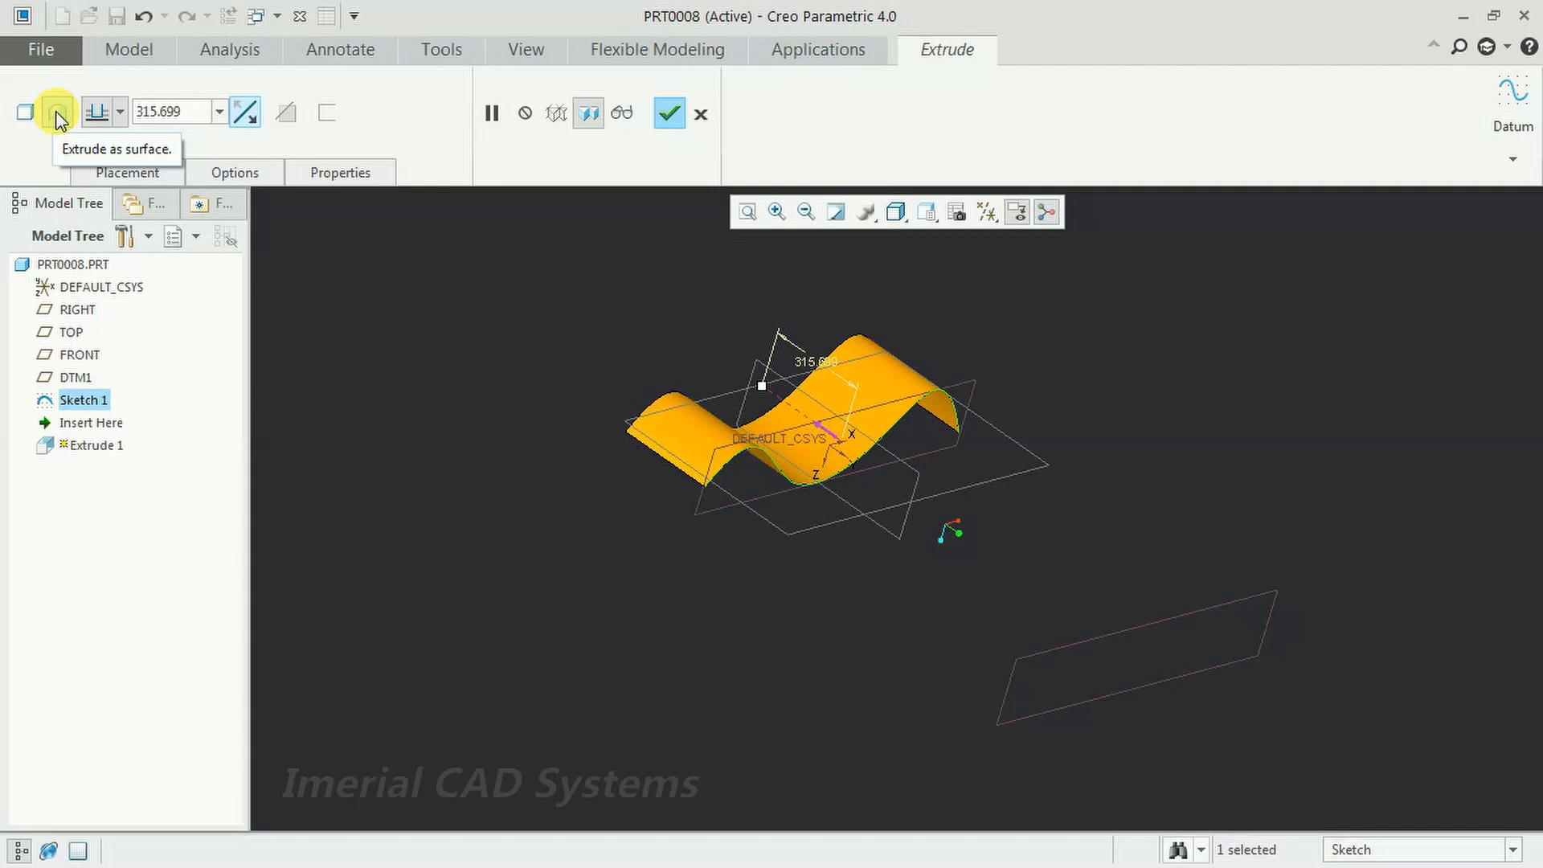
# - Set the wavy surface extrusion's depth to 500 and complete the feature
pyautogui.doubleClick(165, 111)
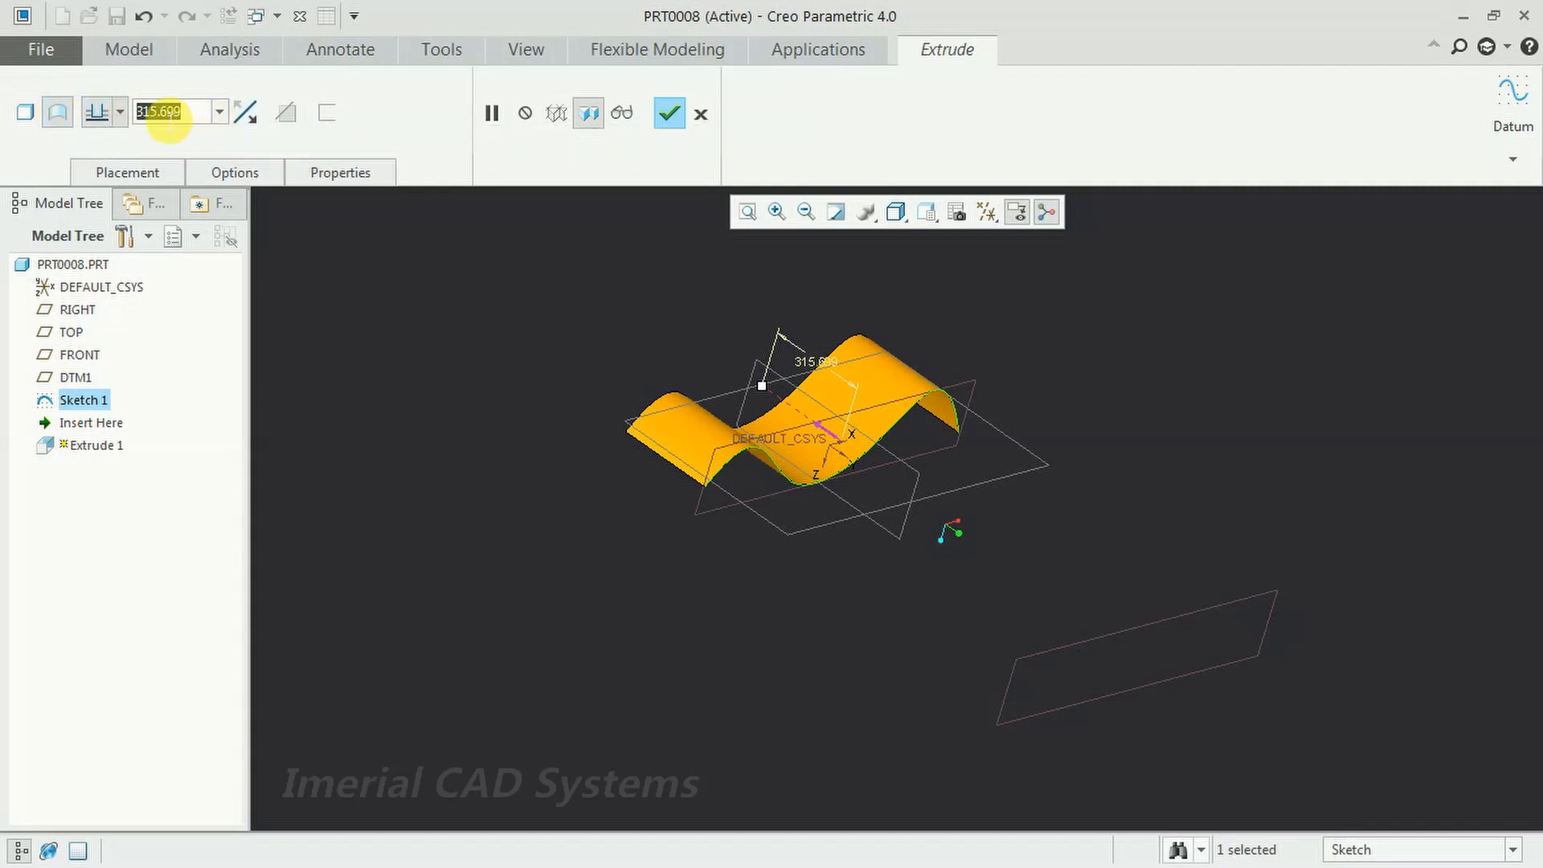
pyautogui.write('200')
pyautogui.press('Return')
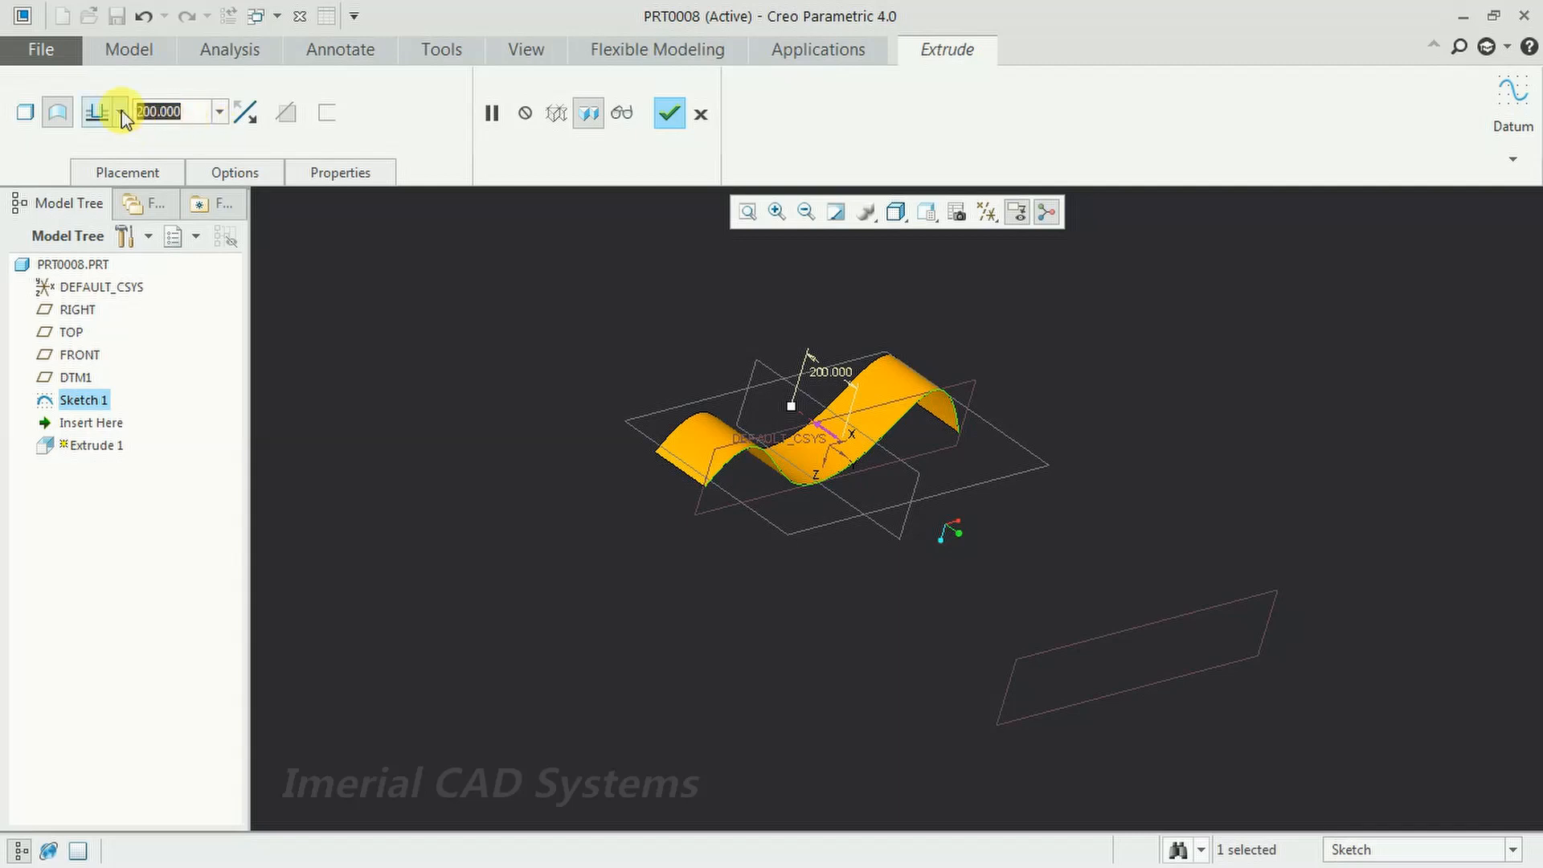
pyautogui.write('500')
pyautogui.press('Return')
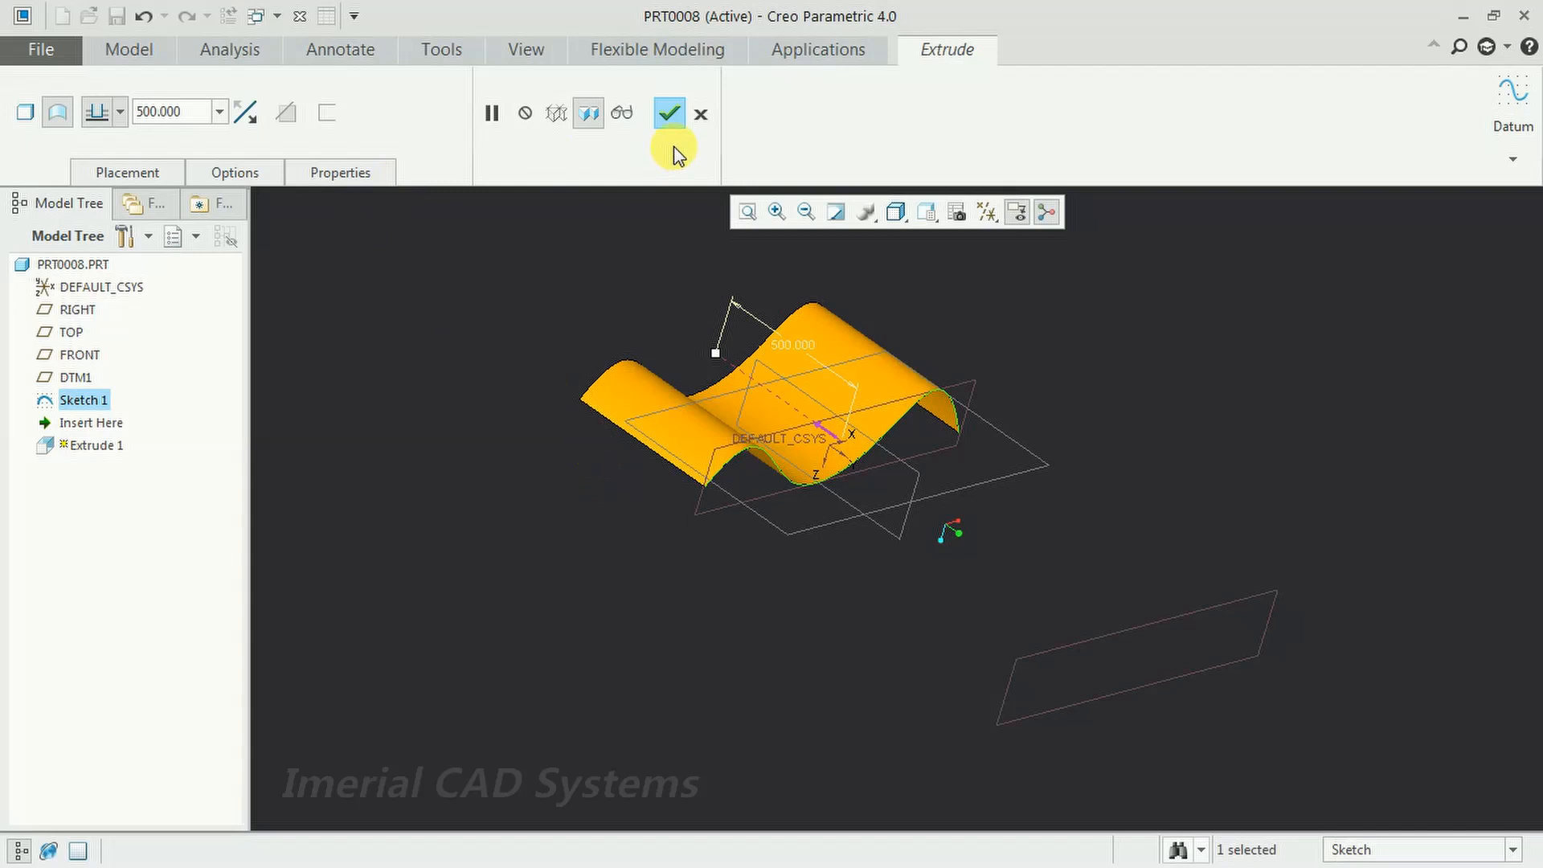
pyautogui.click(669, 114)
# - Sketch a horizontal line on datum plane DTM1, below the wavy profile and crossing the vertical reference, and finish the sketch
pyautogui.moveTo(1023, 561)
pyautogui.mouseDown(button='middle')
pyautogui.moveTo(950, 533)
pyautogui.moveTo(992, 540)
pyautogui.moveTo(1043, 640)
pyautogui.mouseUp(button='middle')
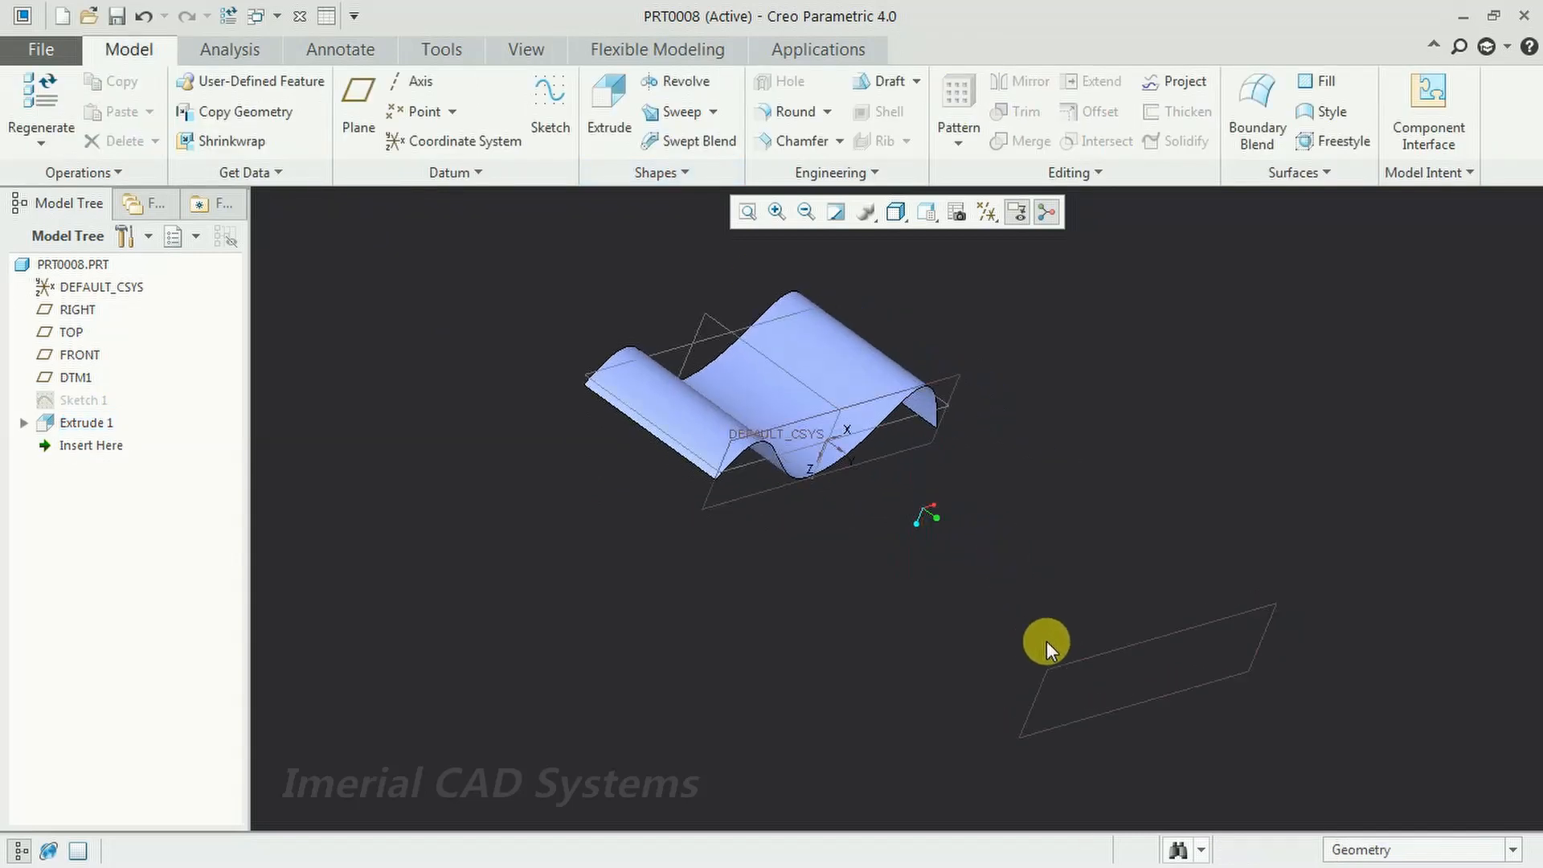
pyautogui.click(1102, 659)
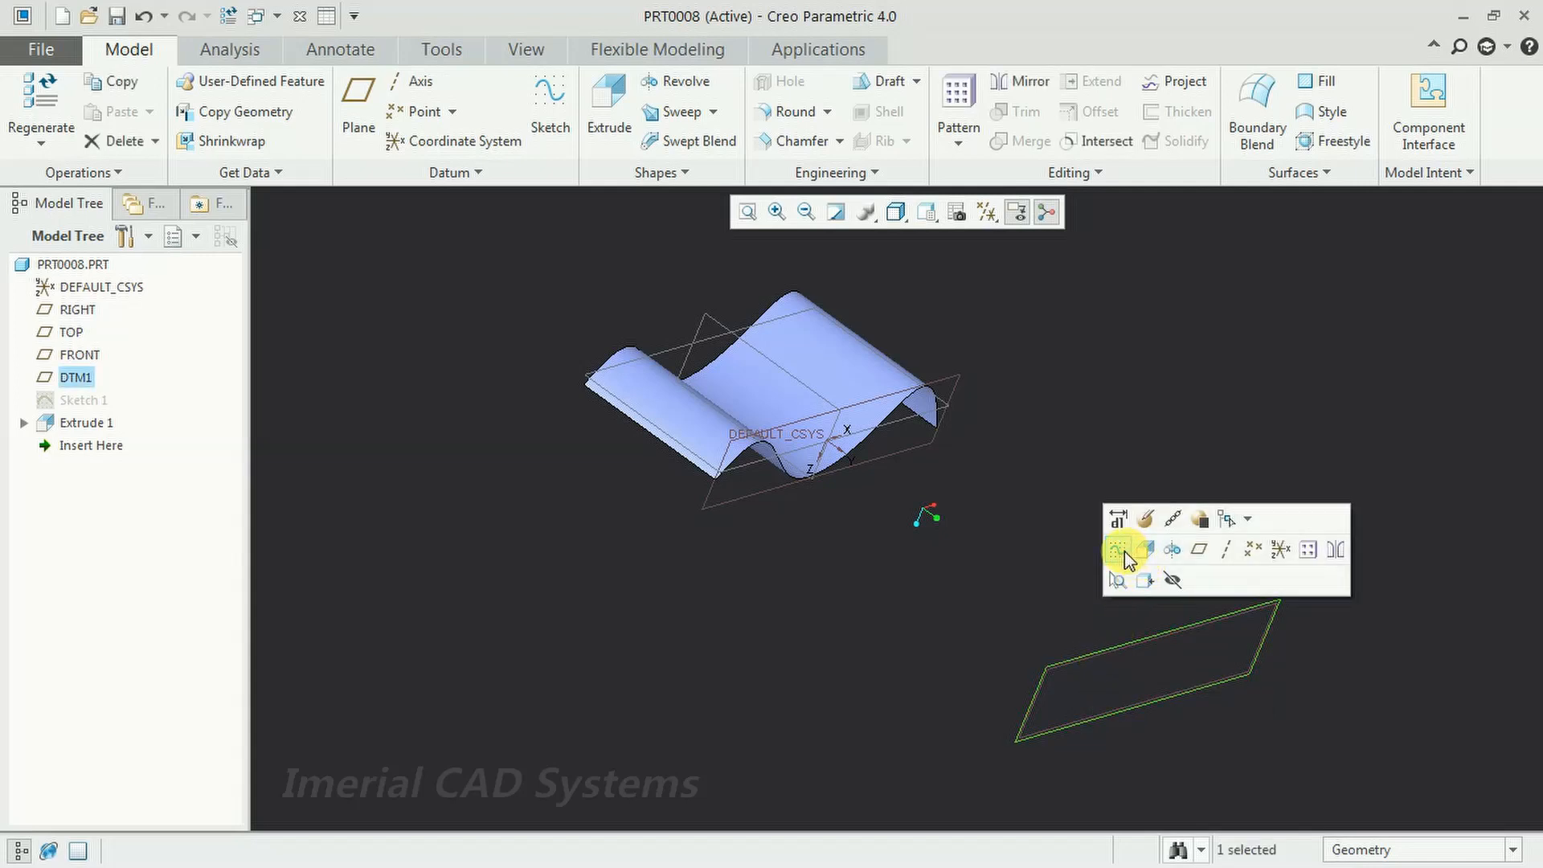
pyautogui.click(1125, 555)
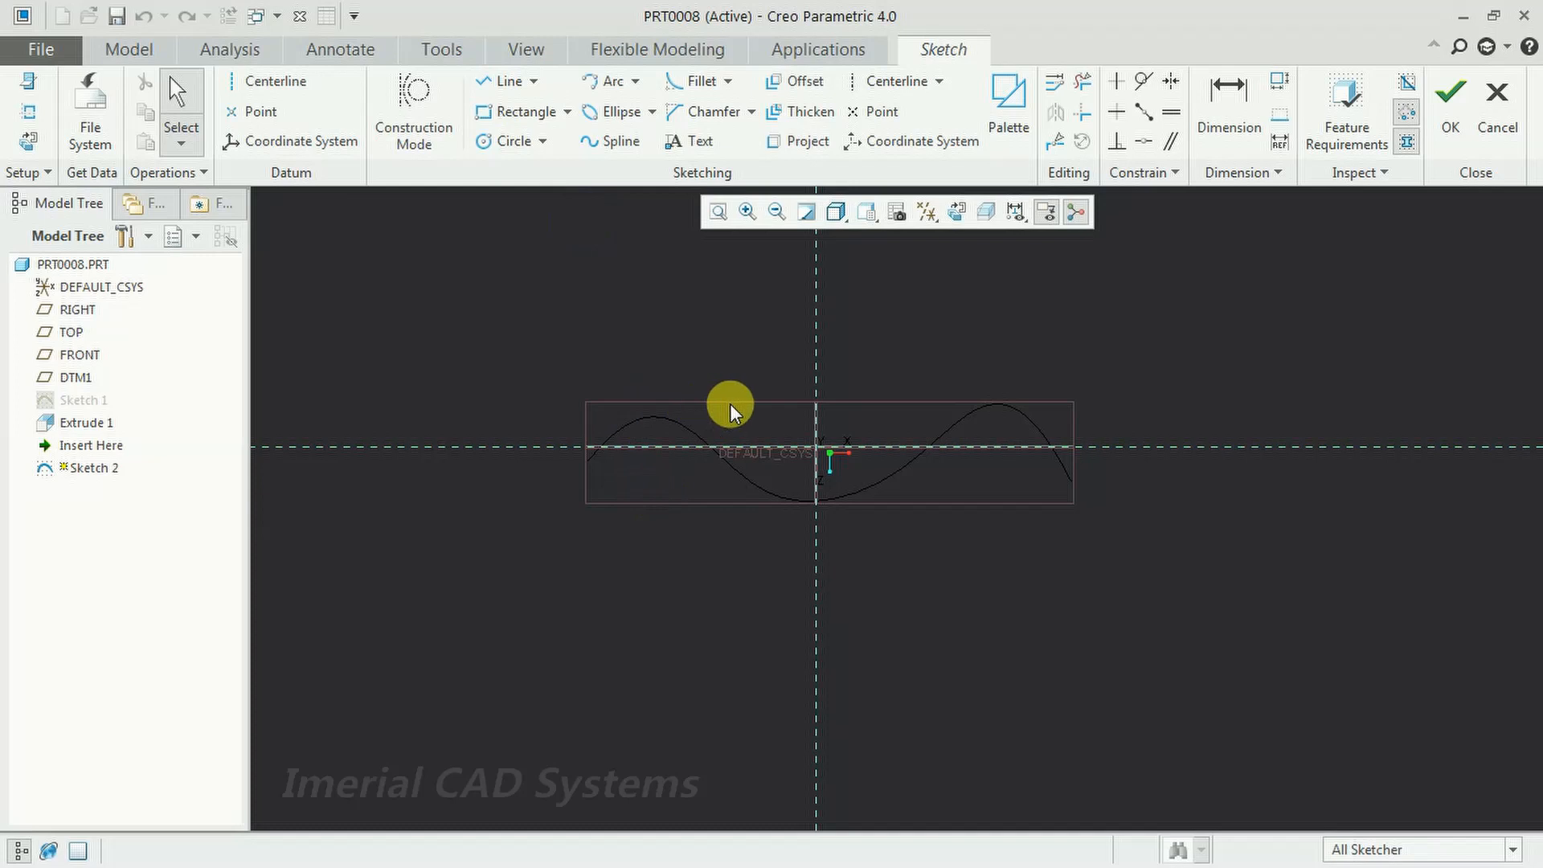
pyautogui.click(498, 84)
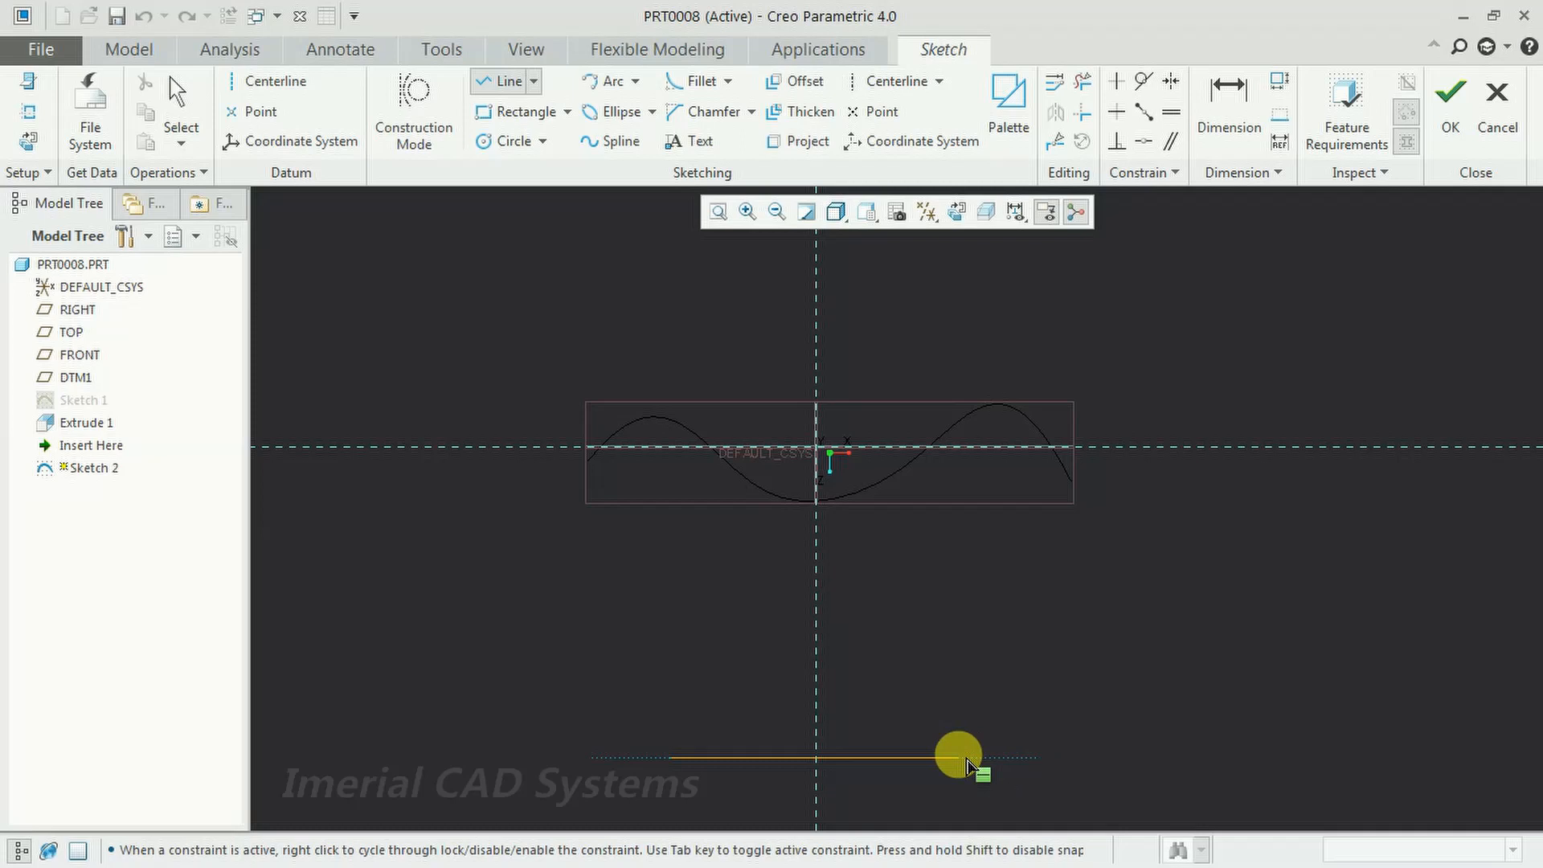
pyautogui.click(958, 757)
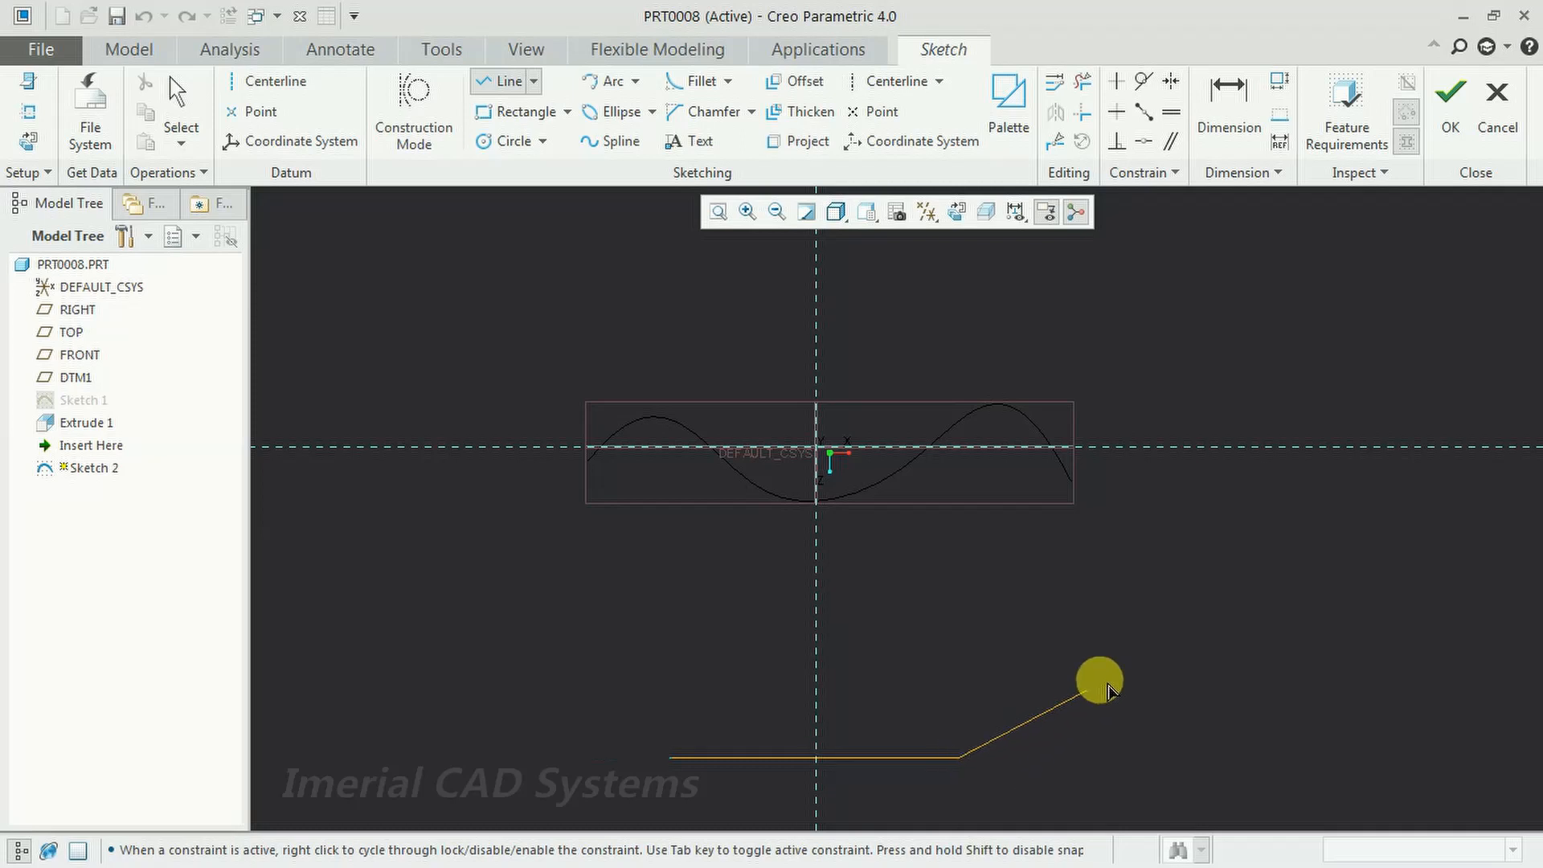
pyautogui.click(486, 83)
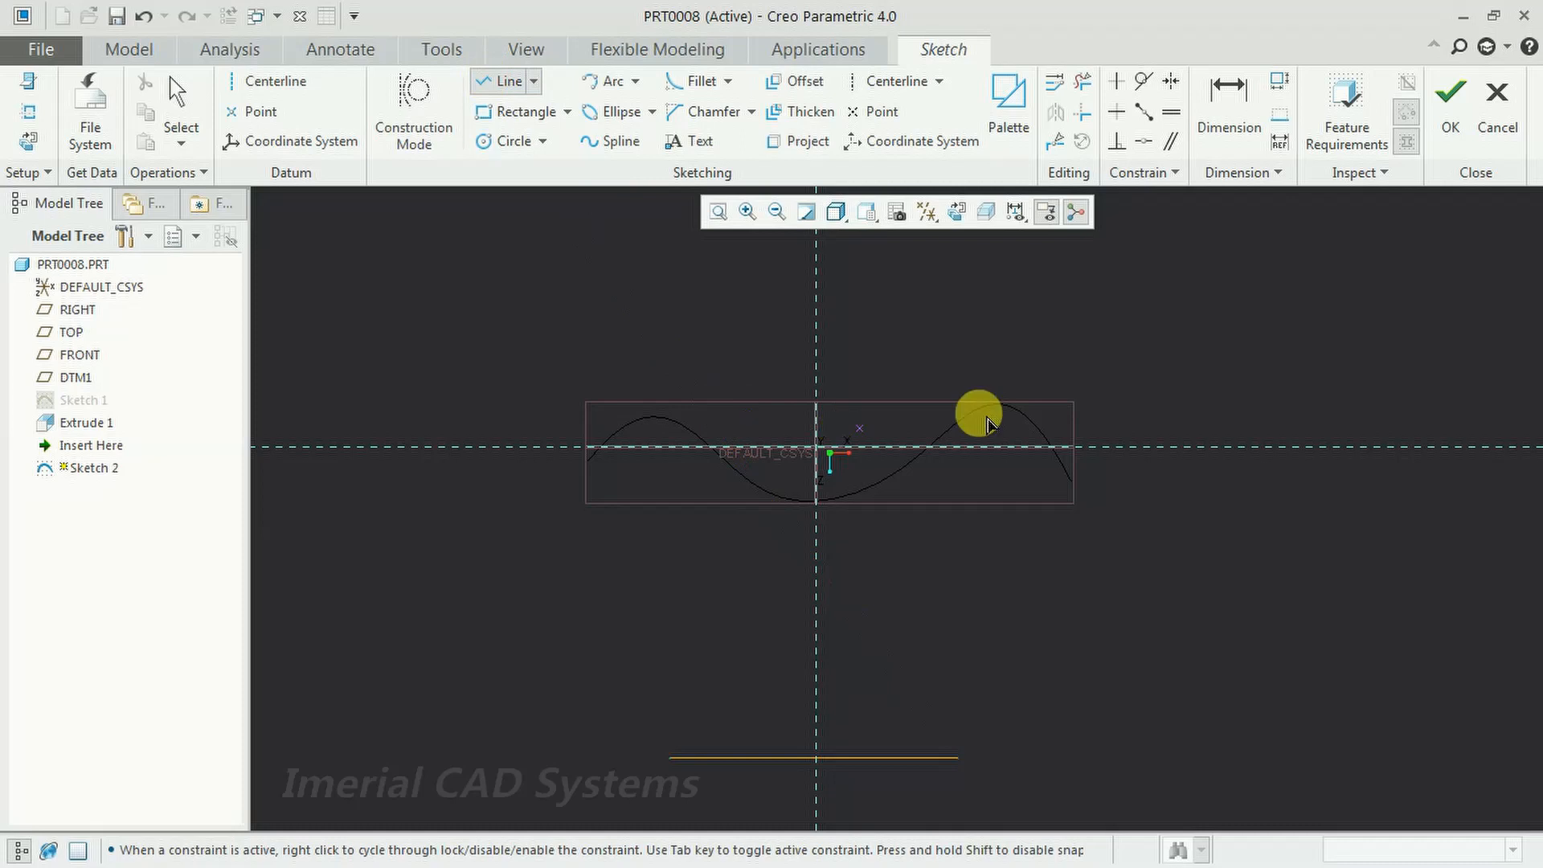
pyautogui.click(1099, 299)
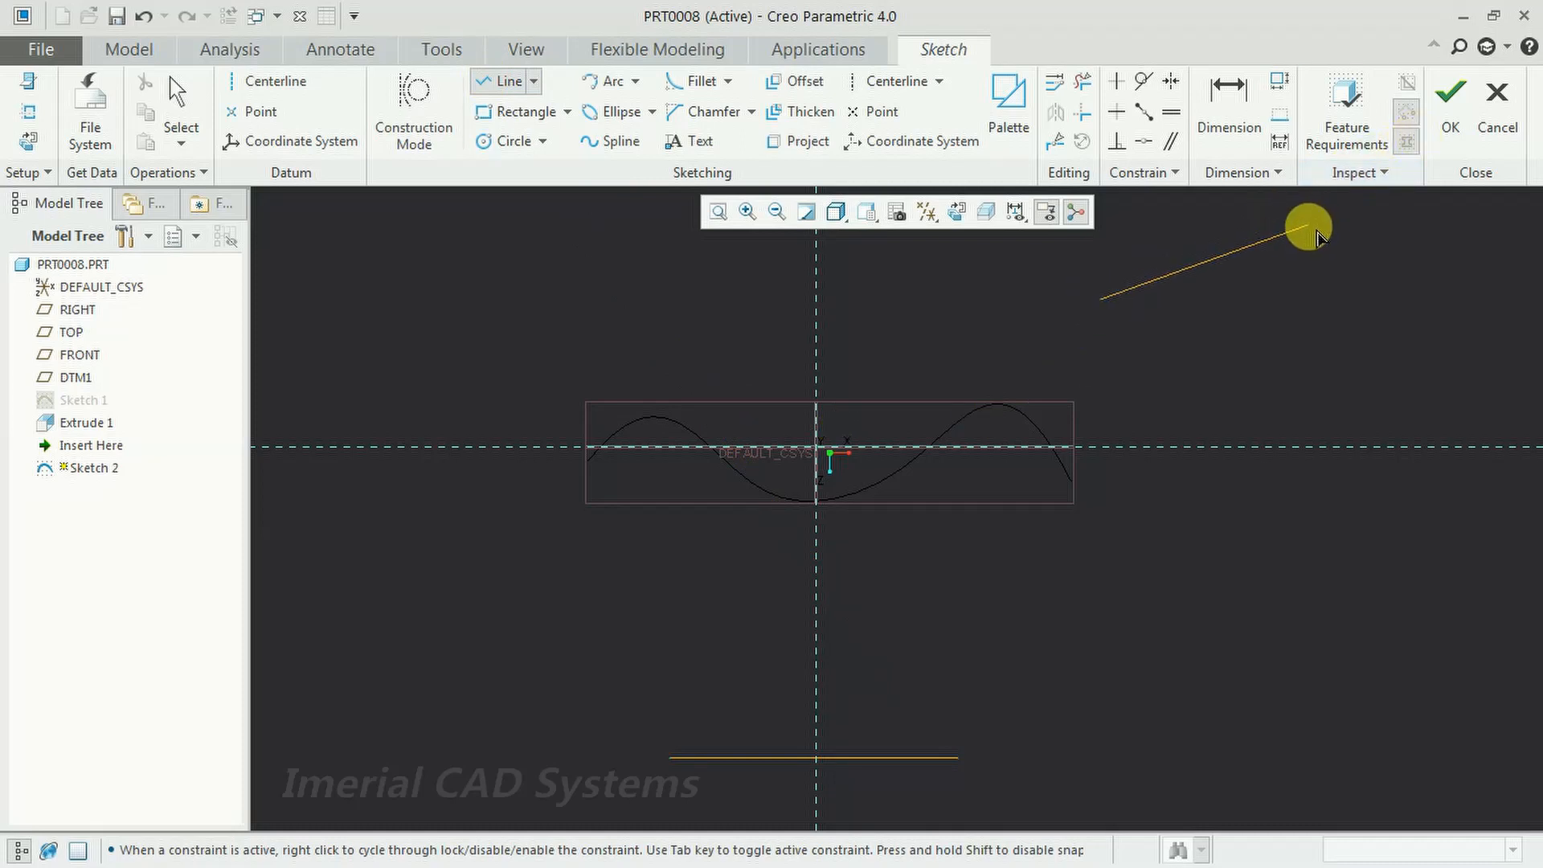
pyautogui.click(1450, 103)
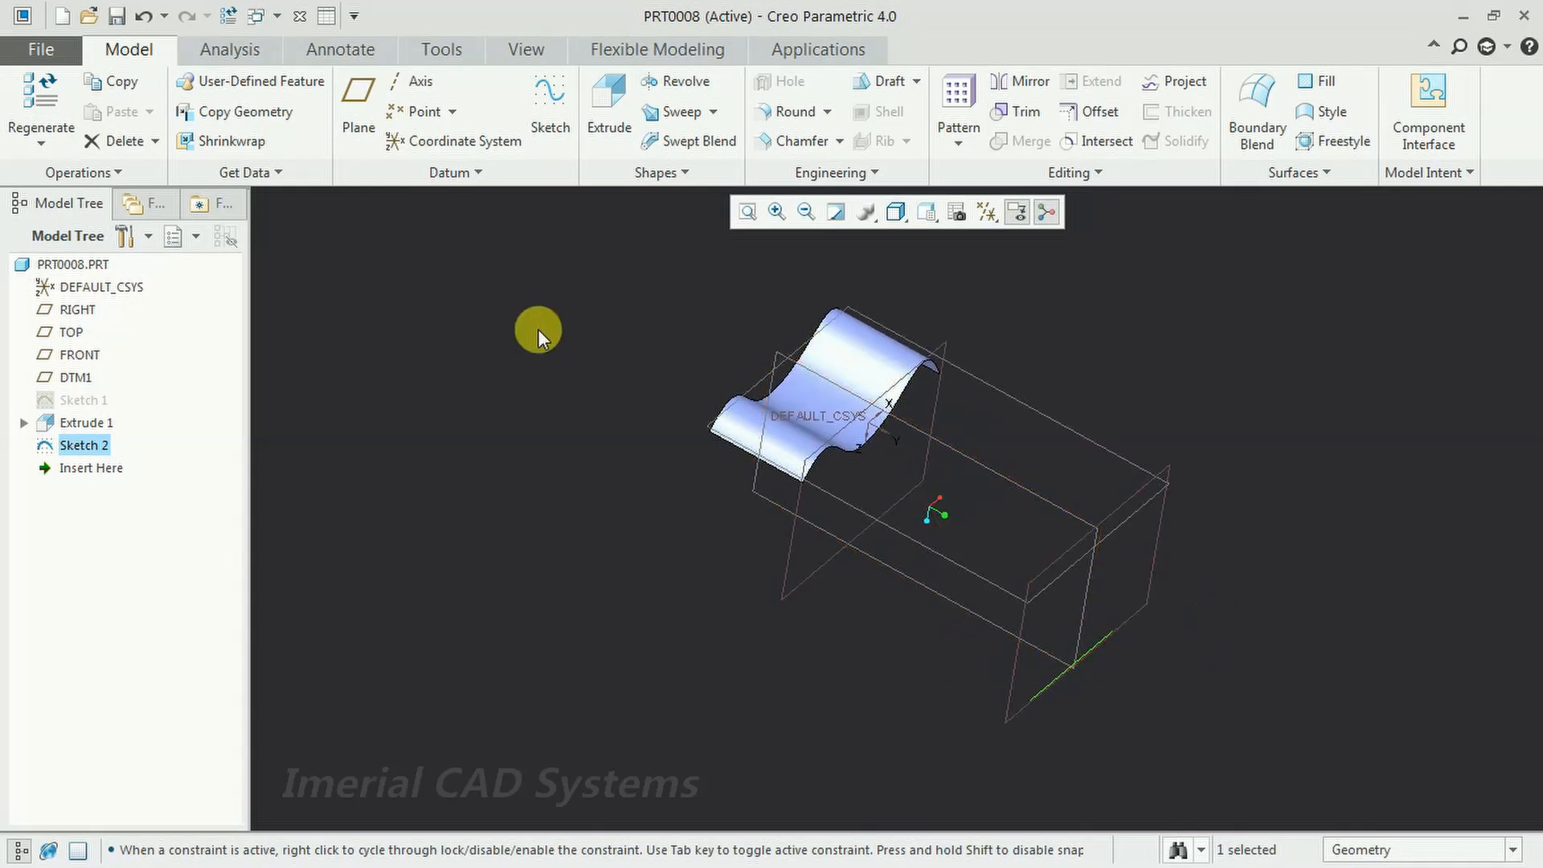
pyautogui.click(584, 363)
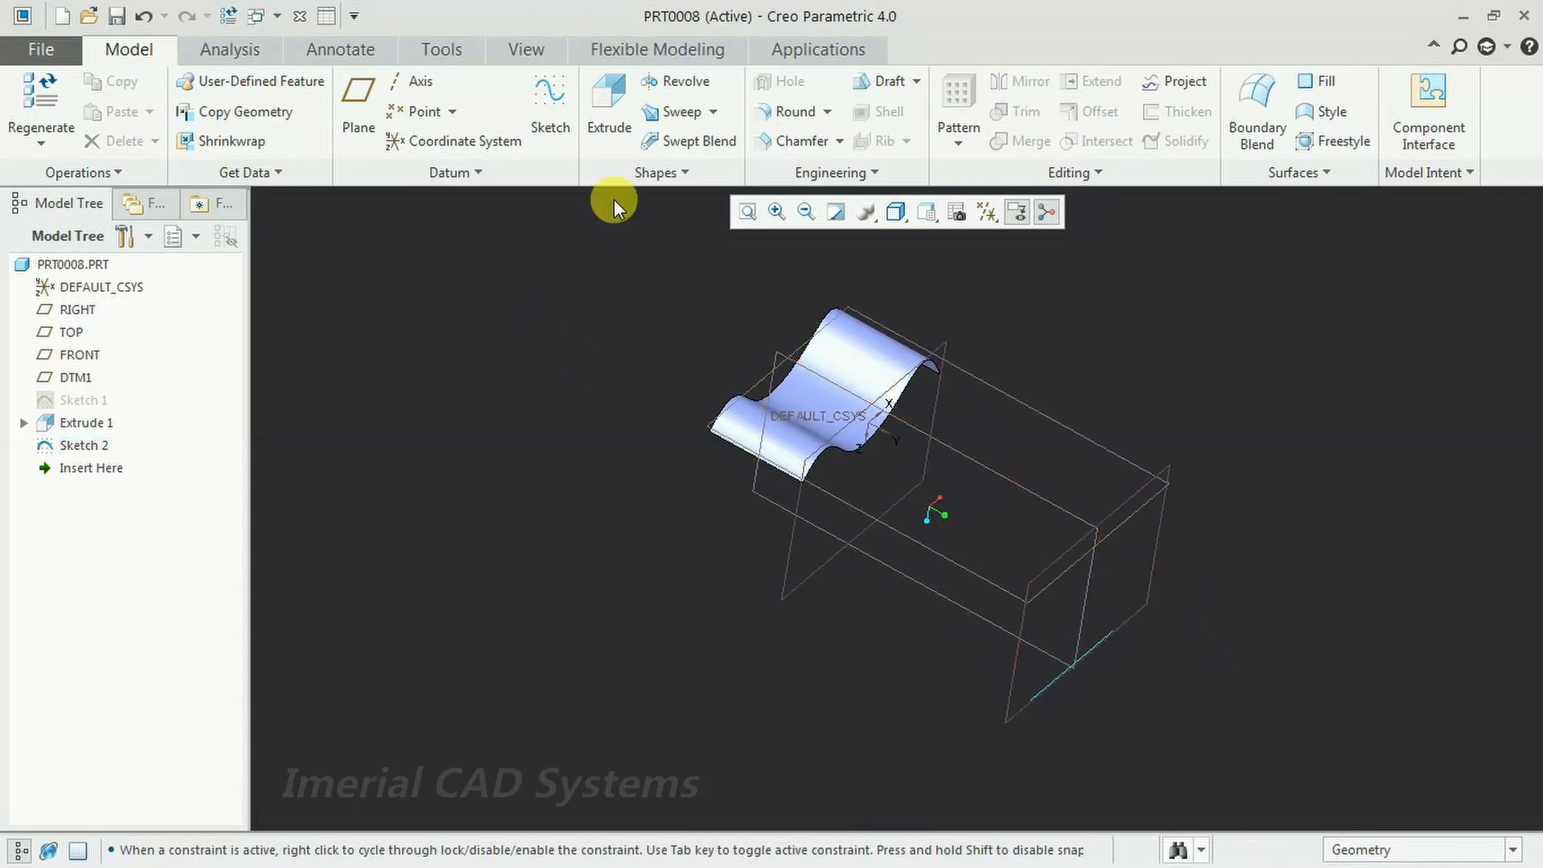
# - Extrude the straight line sketch on DTM1 as a surface with a depth of 600, pointing away from the wavy surface
pyautogui.click(615, 105)
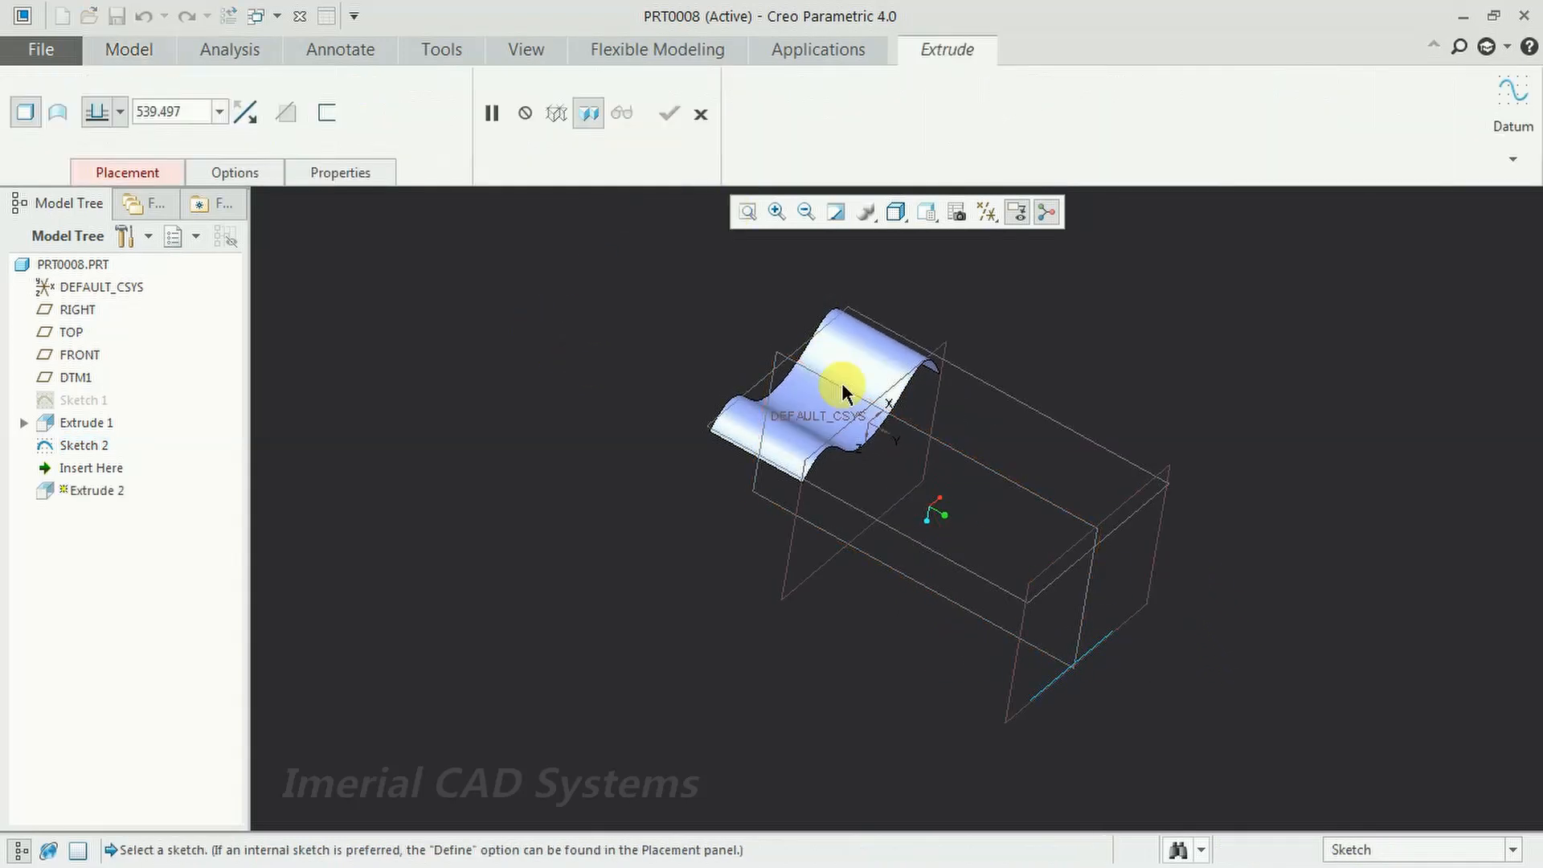
pyautogui.click(1055, 685)
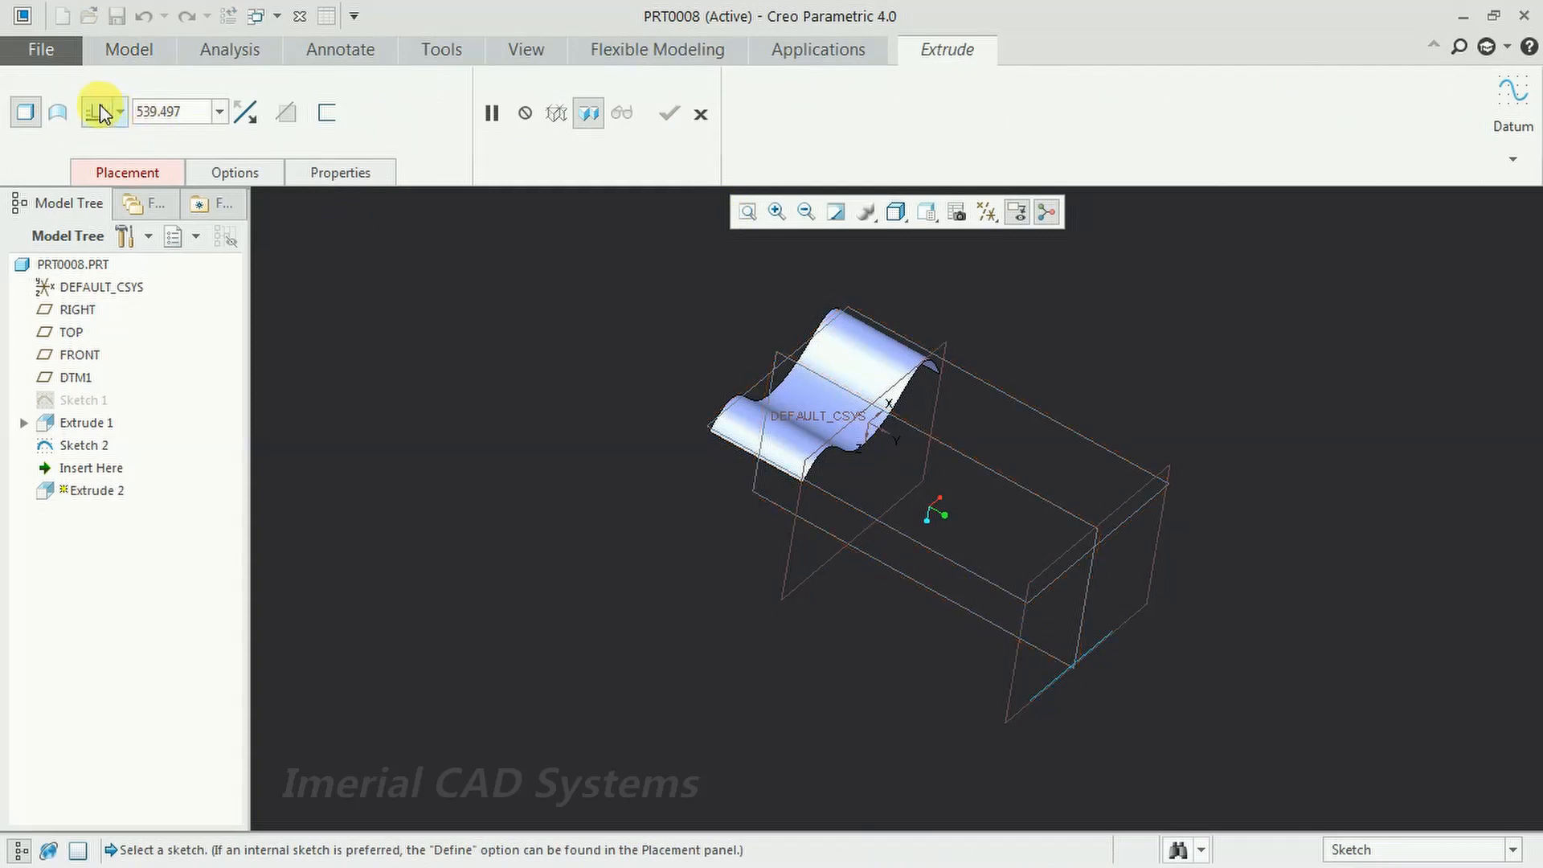
pyautogui.click(58, 114)
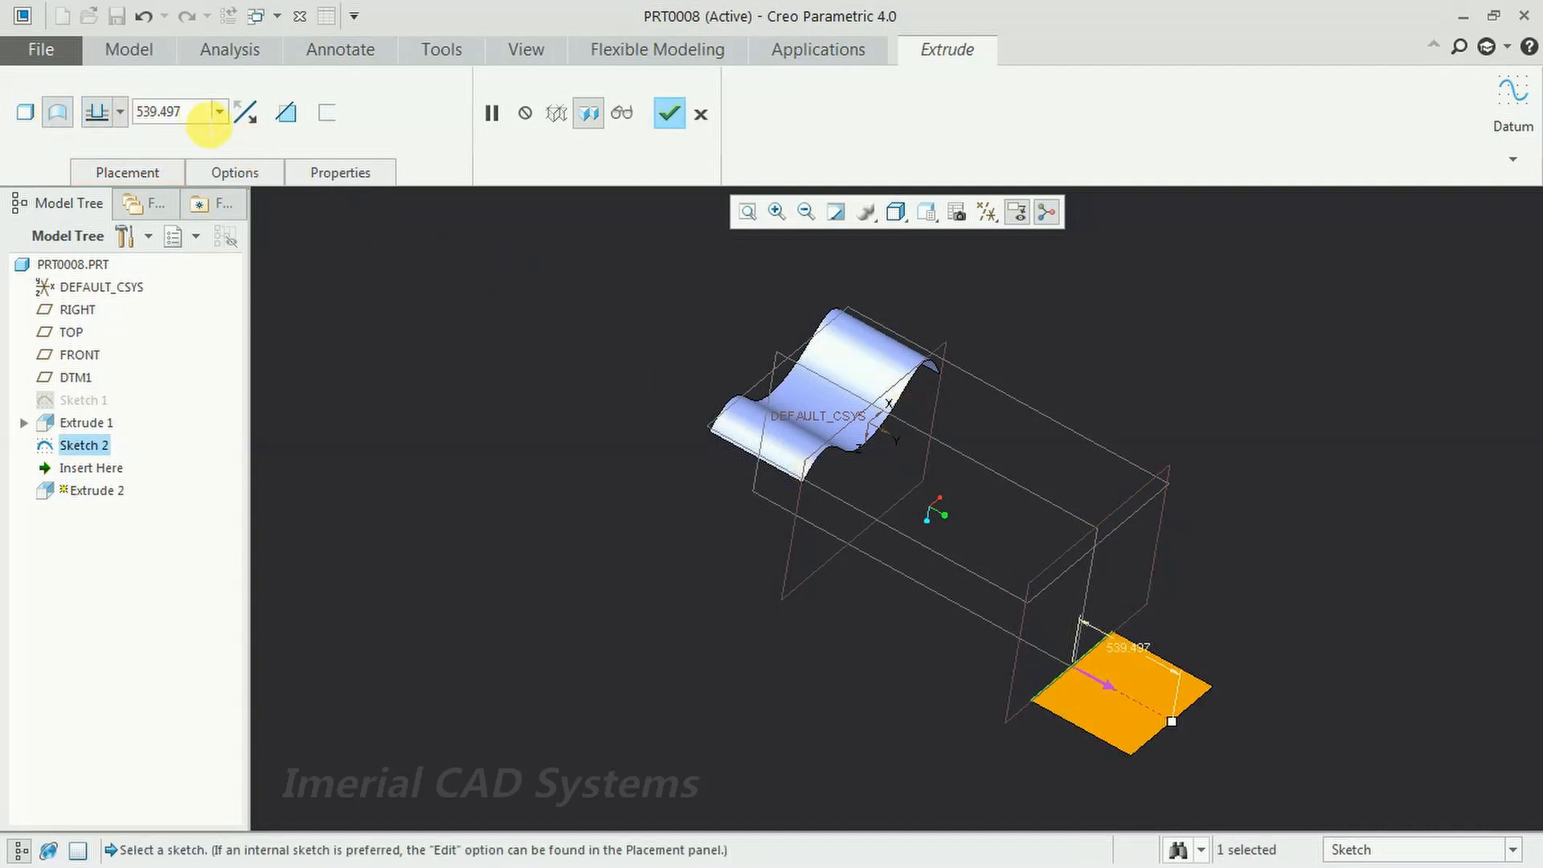
pyautogui.moveTo(205, 120); pyautogui.dragTo(147, 131)
pyautogui.write('600')
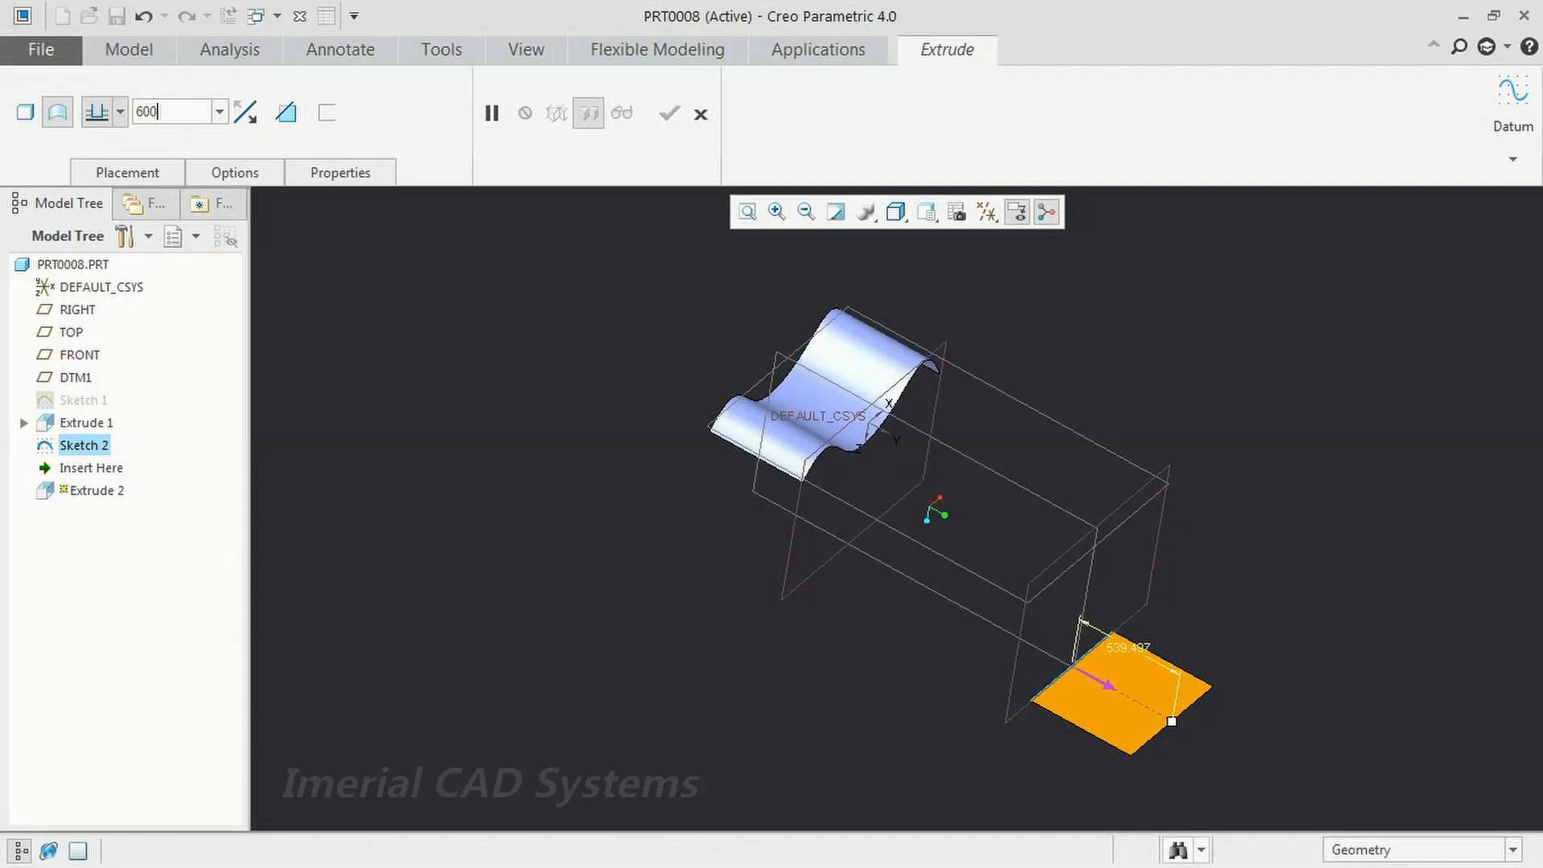
pyautogui.press('Return')
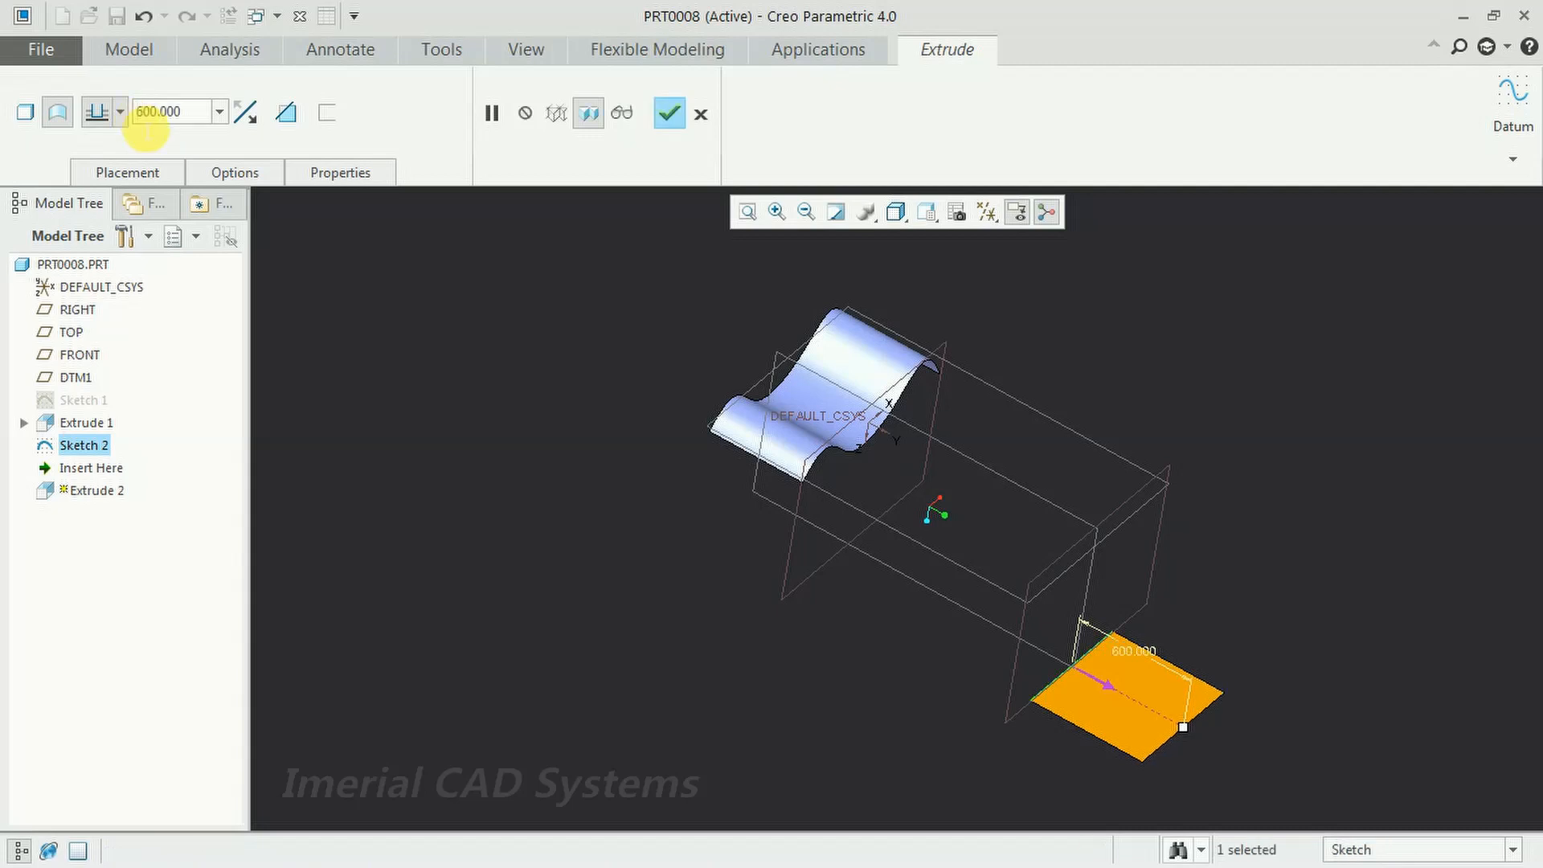
pyautogui.click(670, 113)
# - Create a boundary blend between the wavy surface's front edge and the facing straight edge of the flat surface
pyautogui.moveTo(613, 426); pyautogui.dragTo(980, 559, button='middle')
pyautogui.scroll(-3, 991, 567)
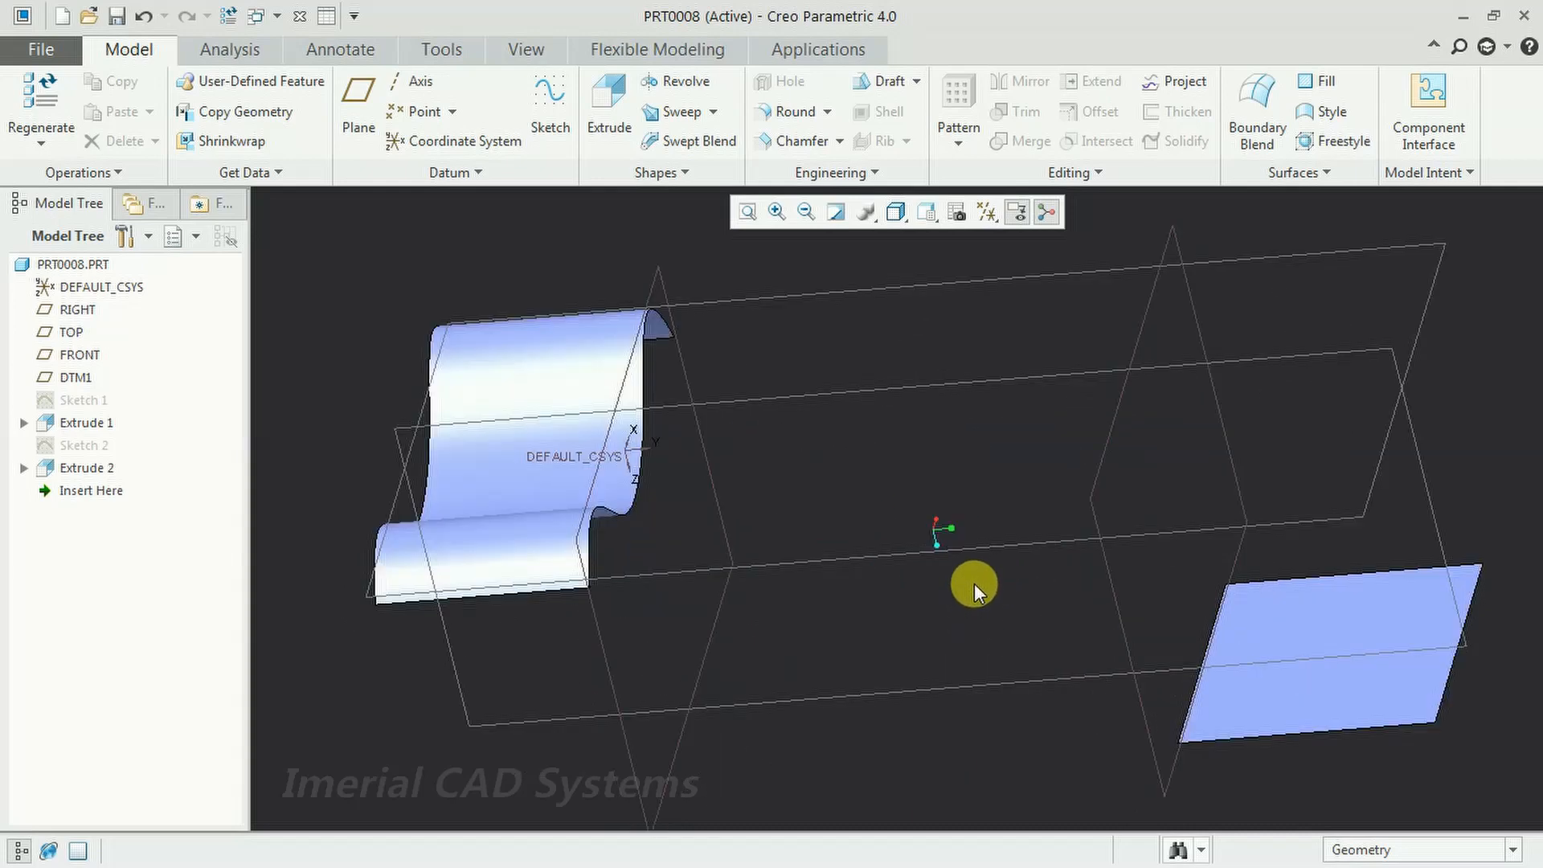
pyautogui.moveTo(973, 583); pyautogui.dragTo(938, 592, button='middle')
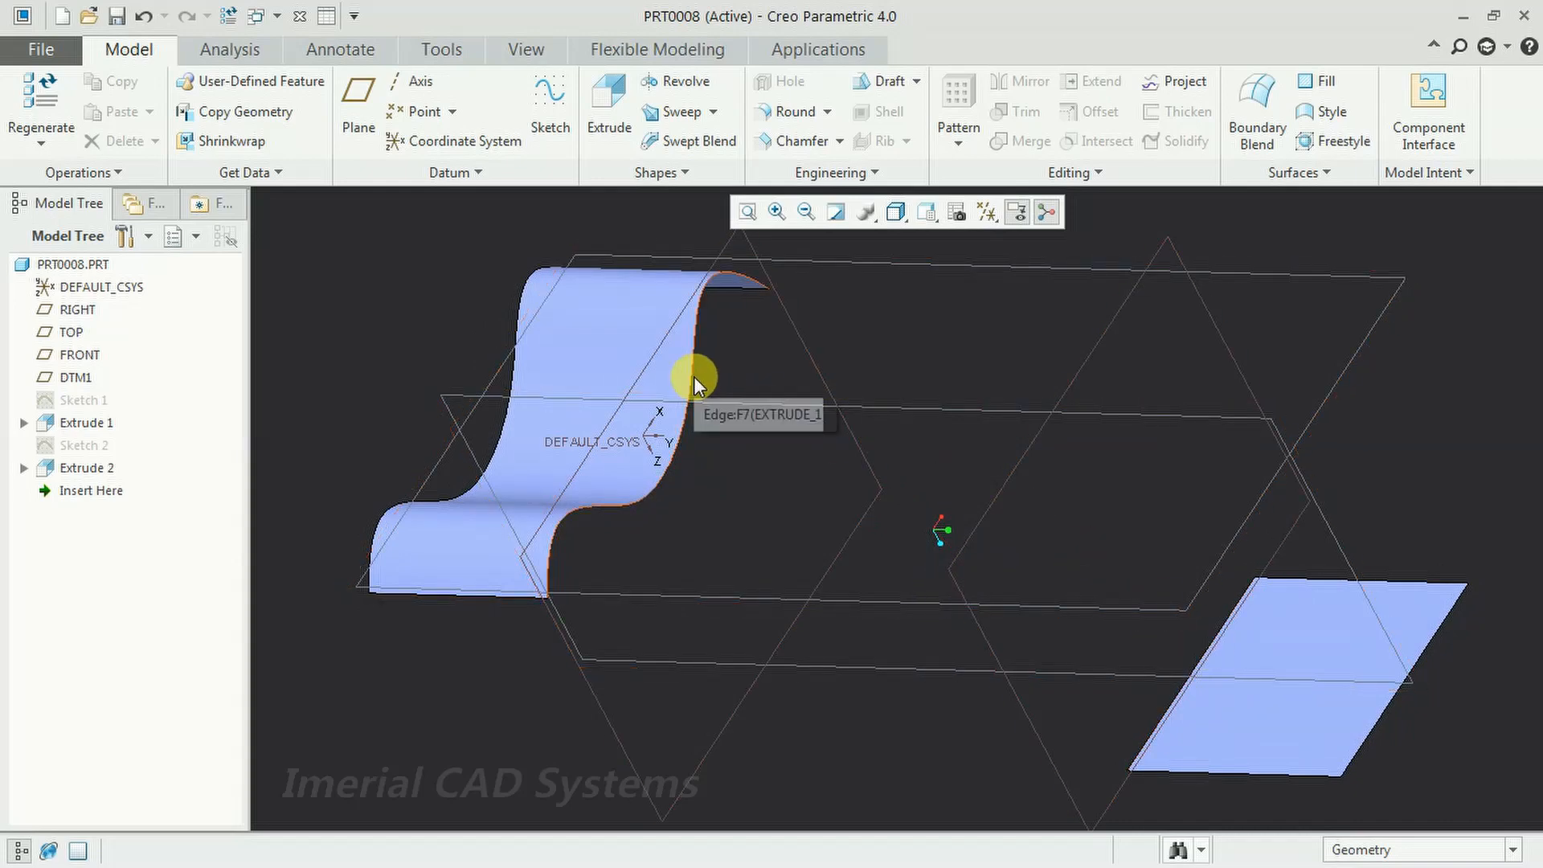
pyautogui.moveTo(733, 399); pyautogui.dragTo(731, 339, button='middle')
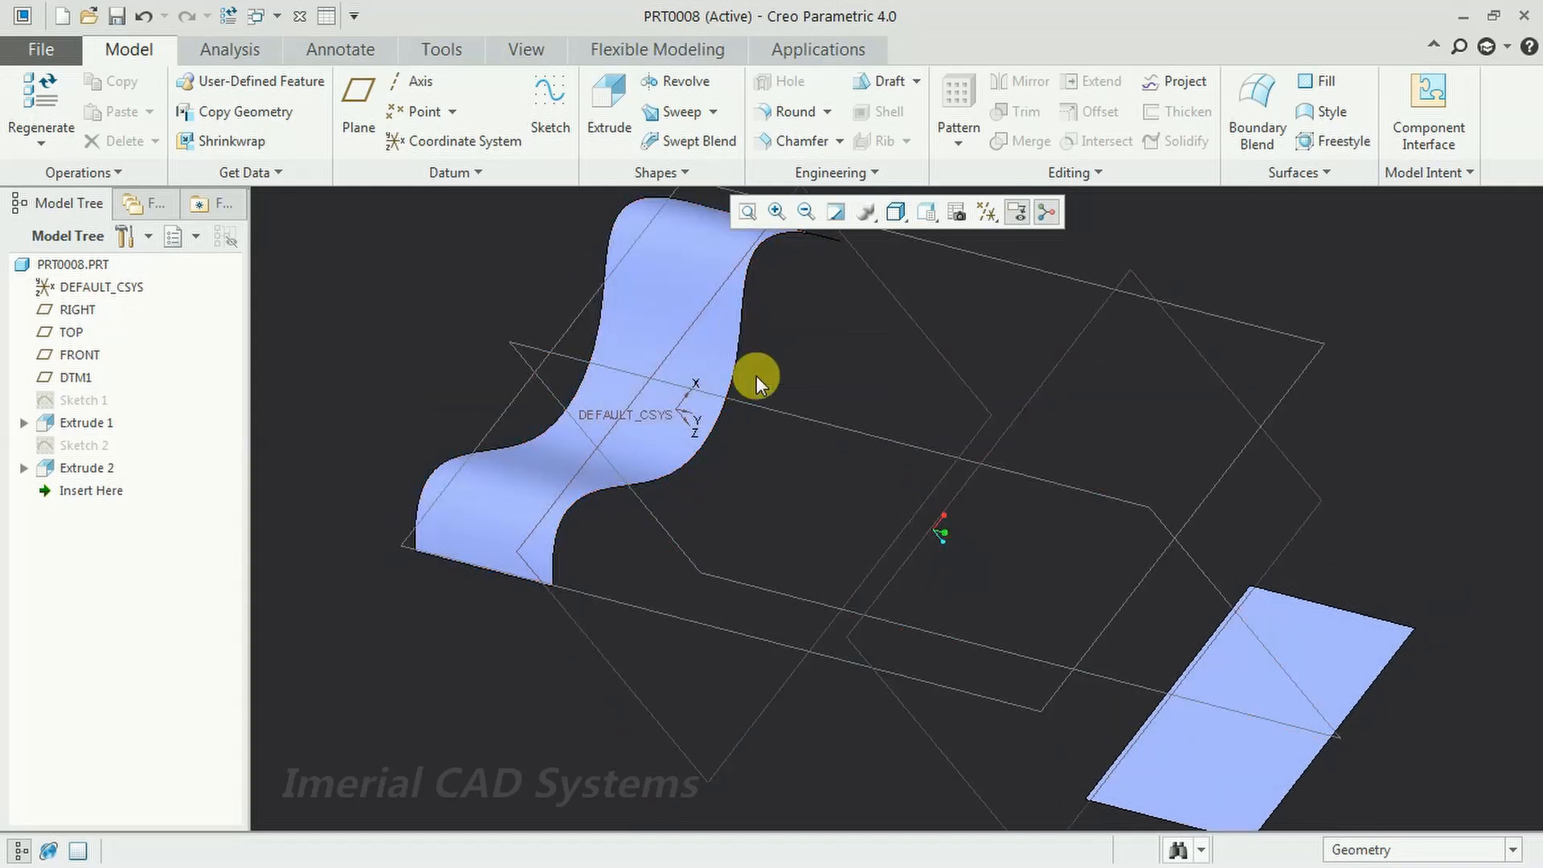
pyautogui.moveTo(825, 578); pyautogui.dragTo(927, 591, button='middle')
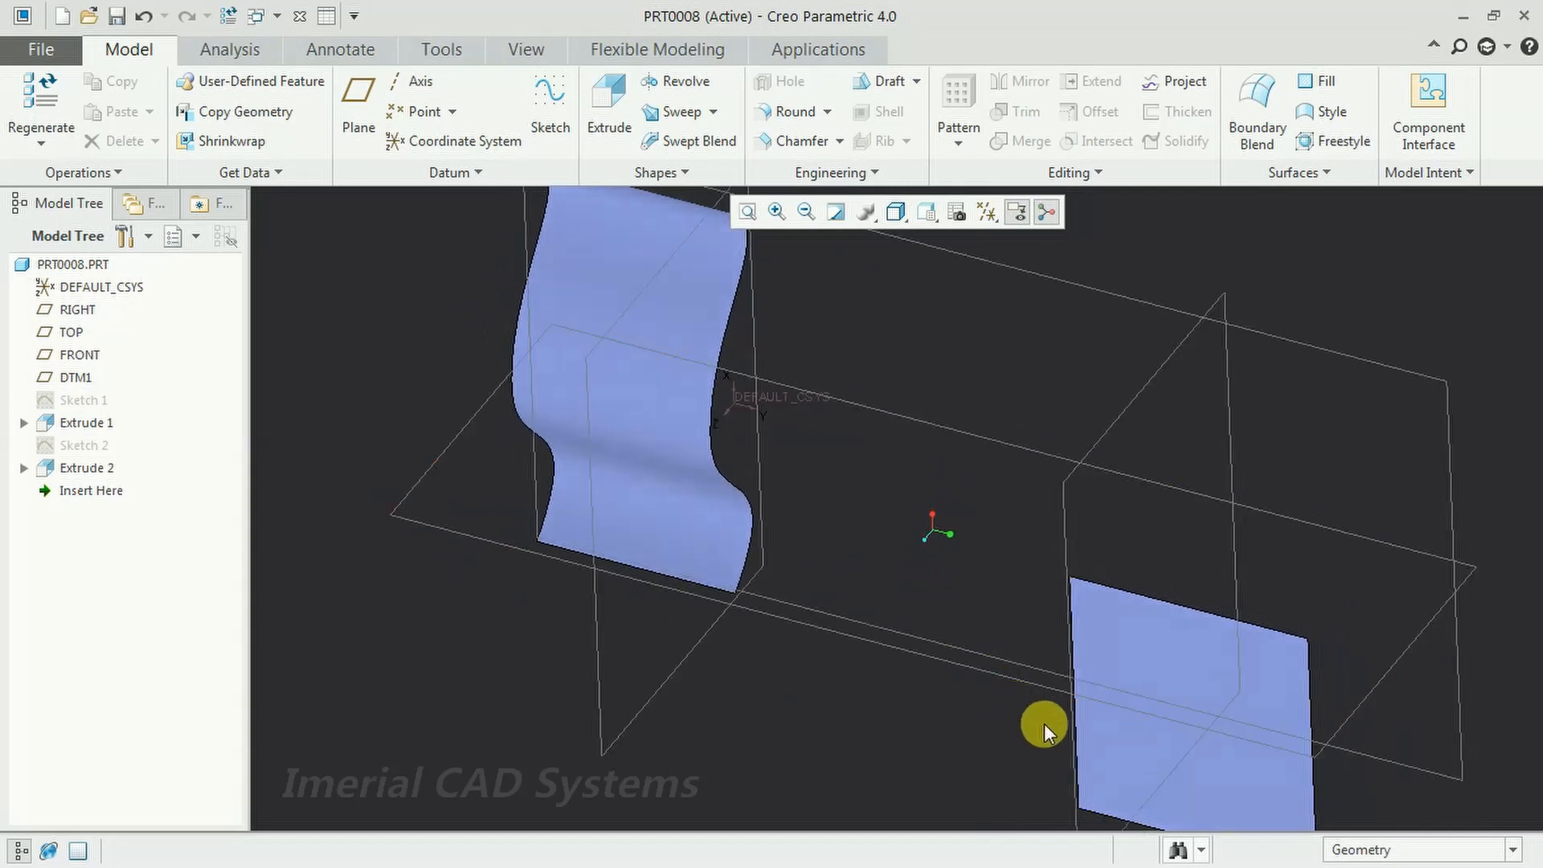
pyautogui.moveTo(1078, 702)
pyautogui.mouseDown(button='middle')
pyautogui.moveTo(1095, 664)
pyautogui.moveTo(1151, 691)
pyautogui.moveTo(1045, 685)
pyautogui.mouseUp(button='middle')
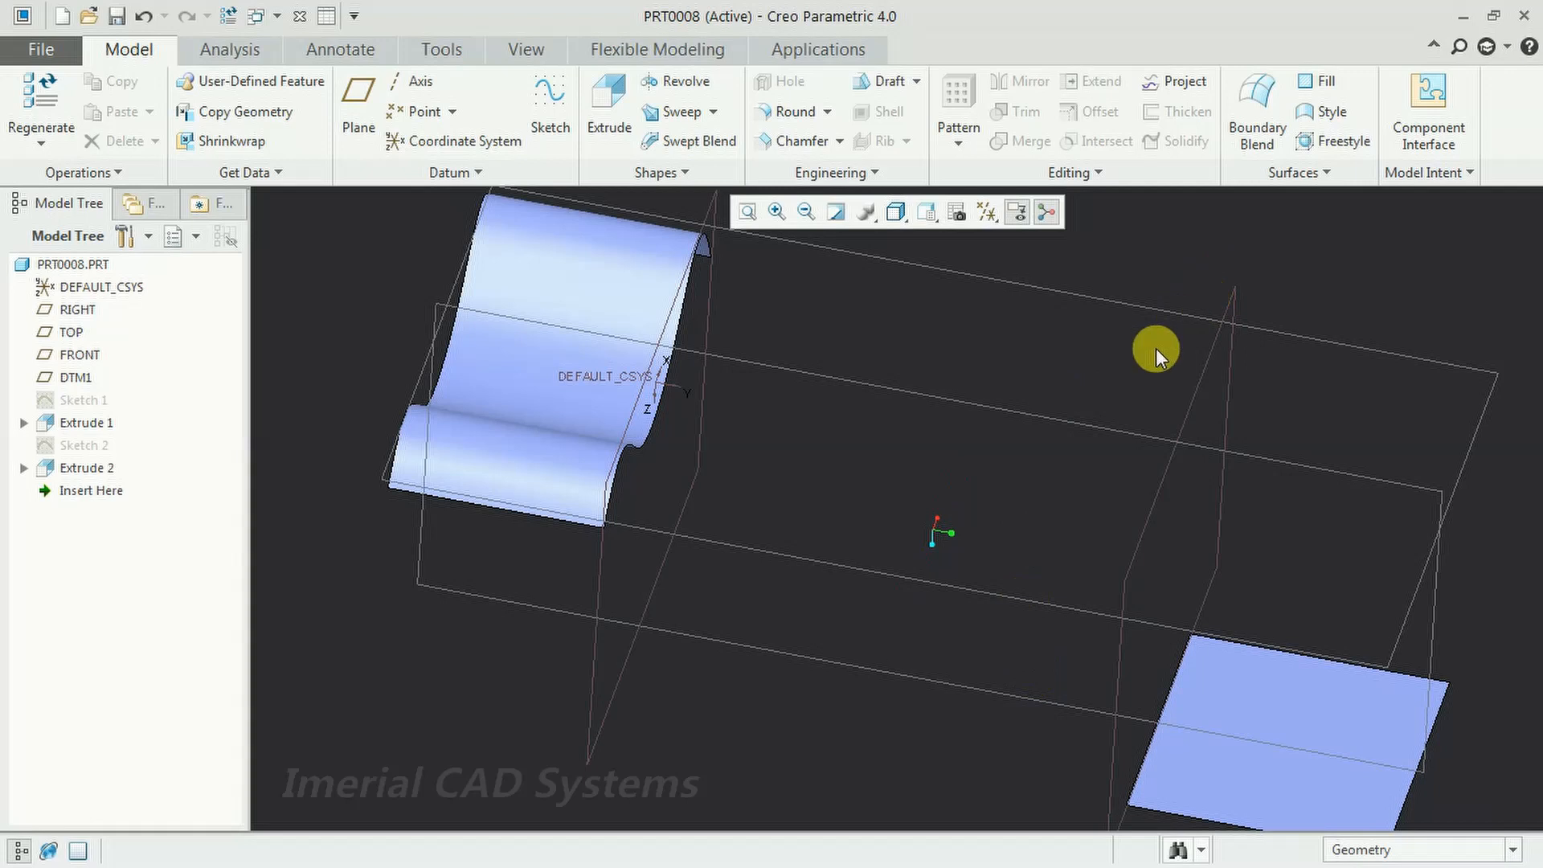
pyautogui.click(1256, 112)
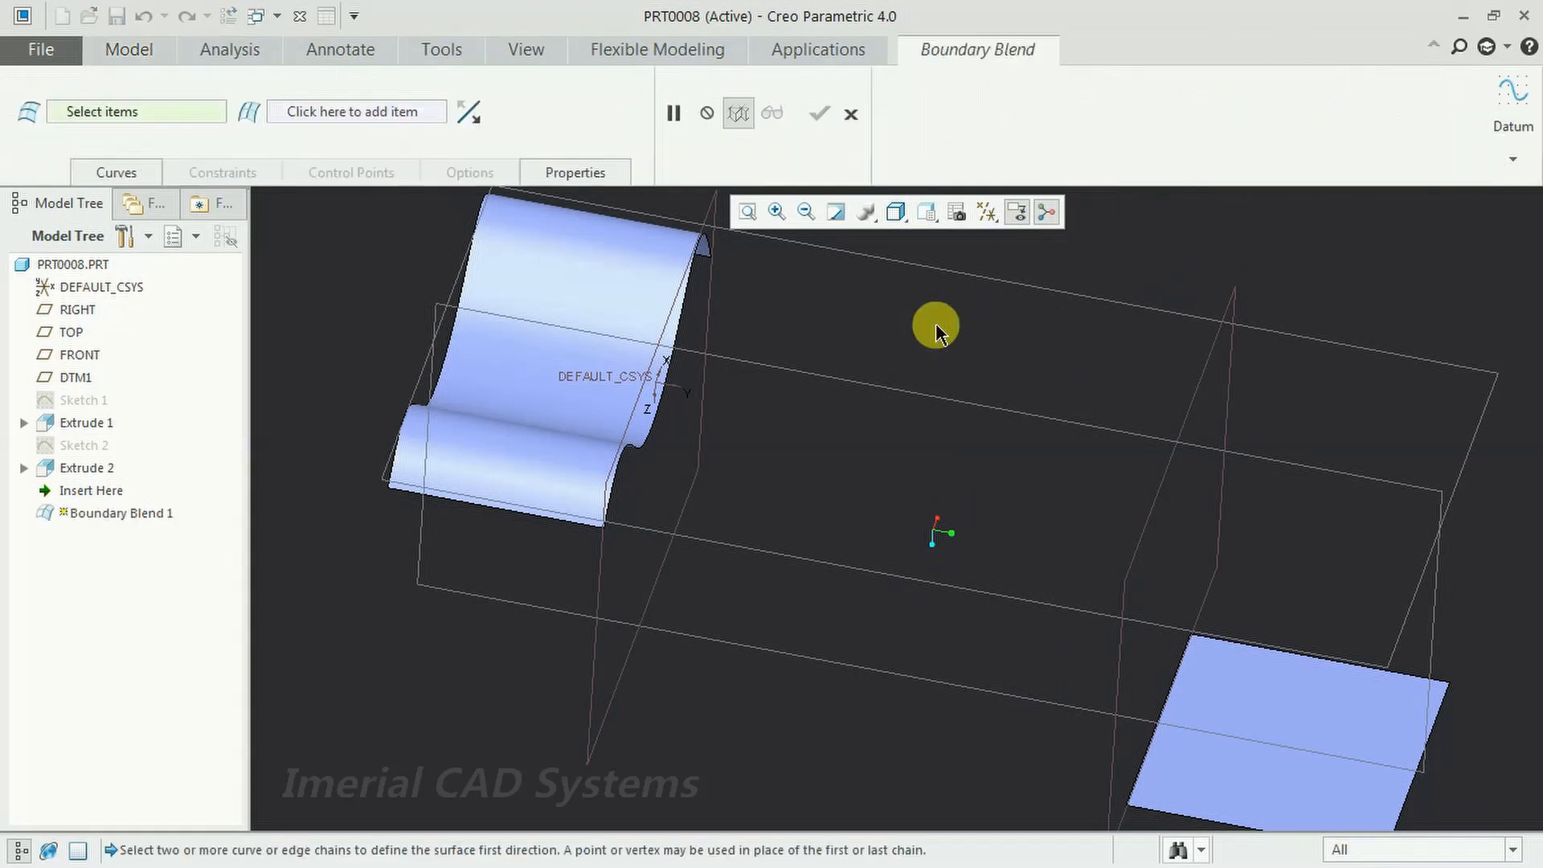
pyautogui.moveTo(825, 448); pyautogui.dragTo(774, 434, button='middle')
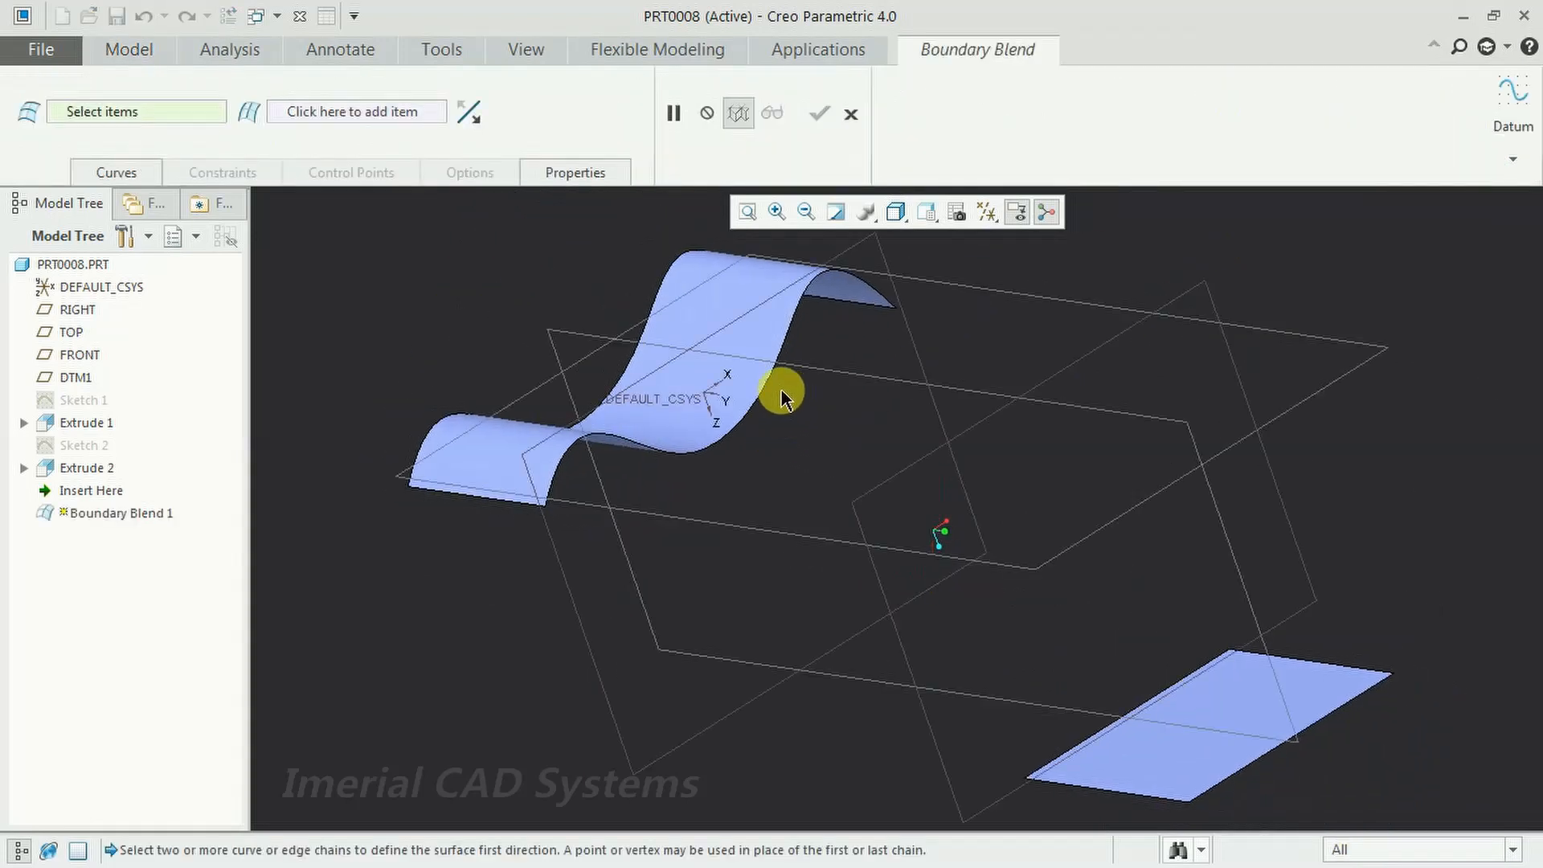
pyautogui.click(768, 389)
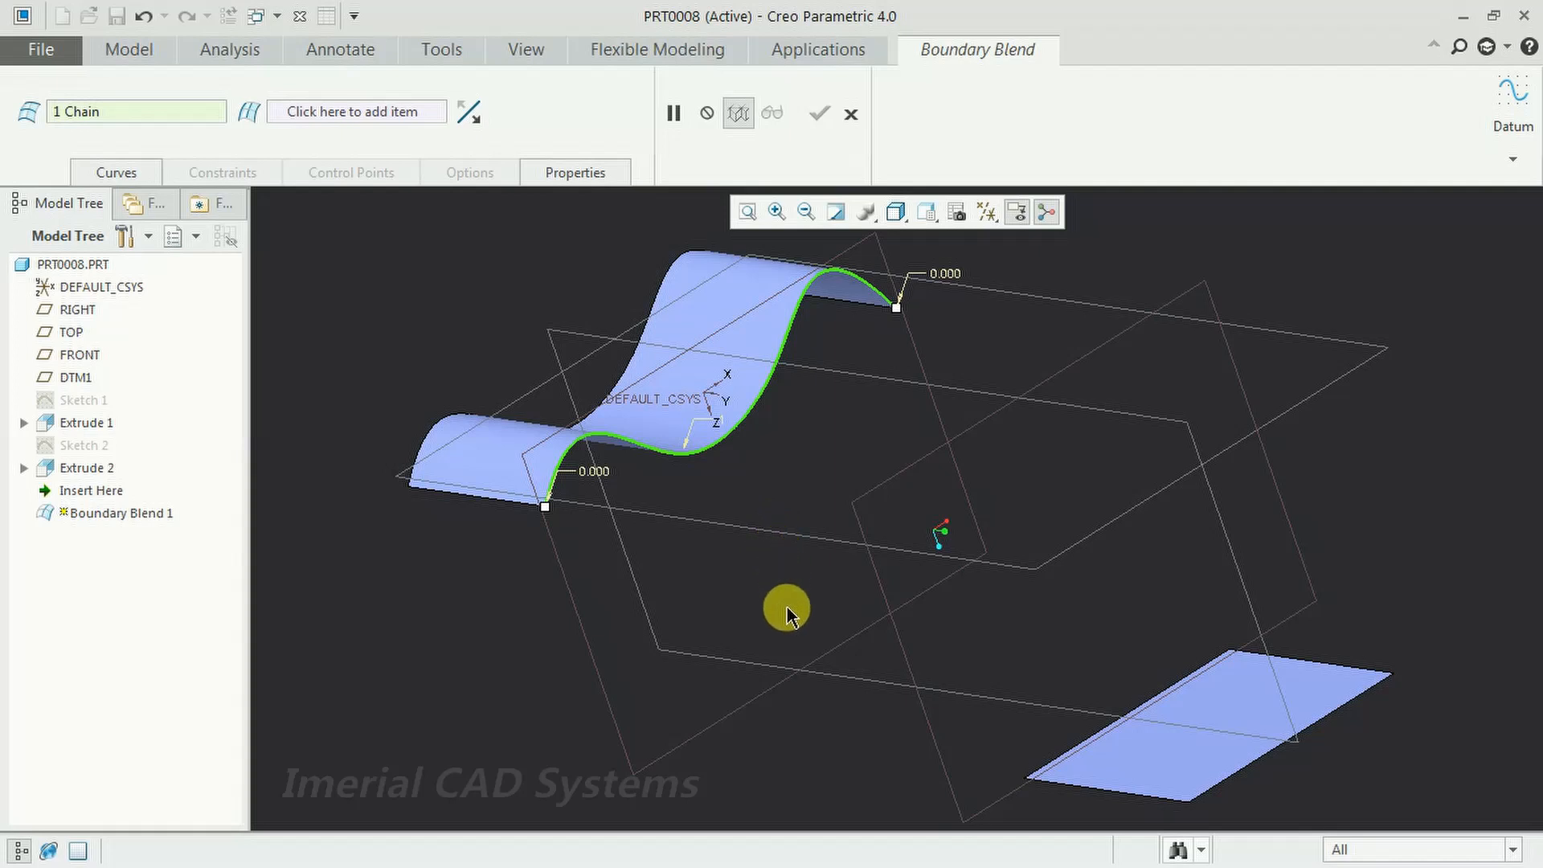
pyautogui.keyDown('ctrl'); pyautogui.click(1077, 754); pyautogui.keyUp('ctrl')
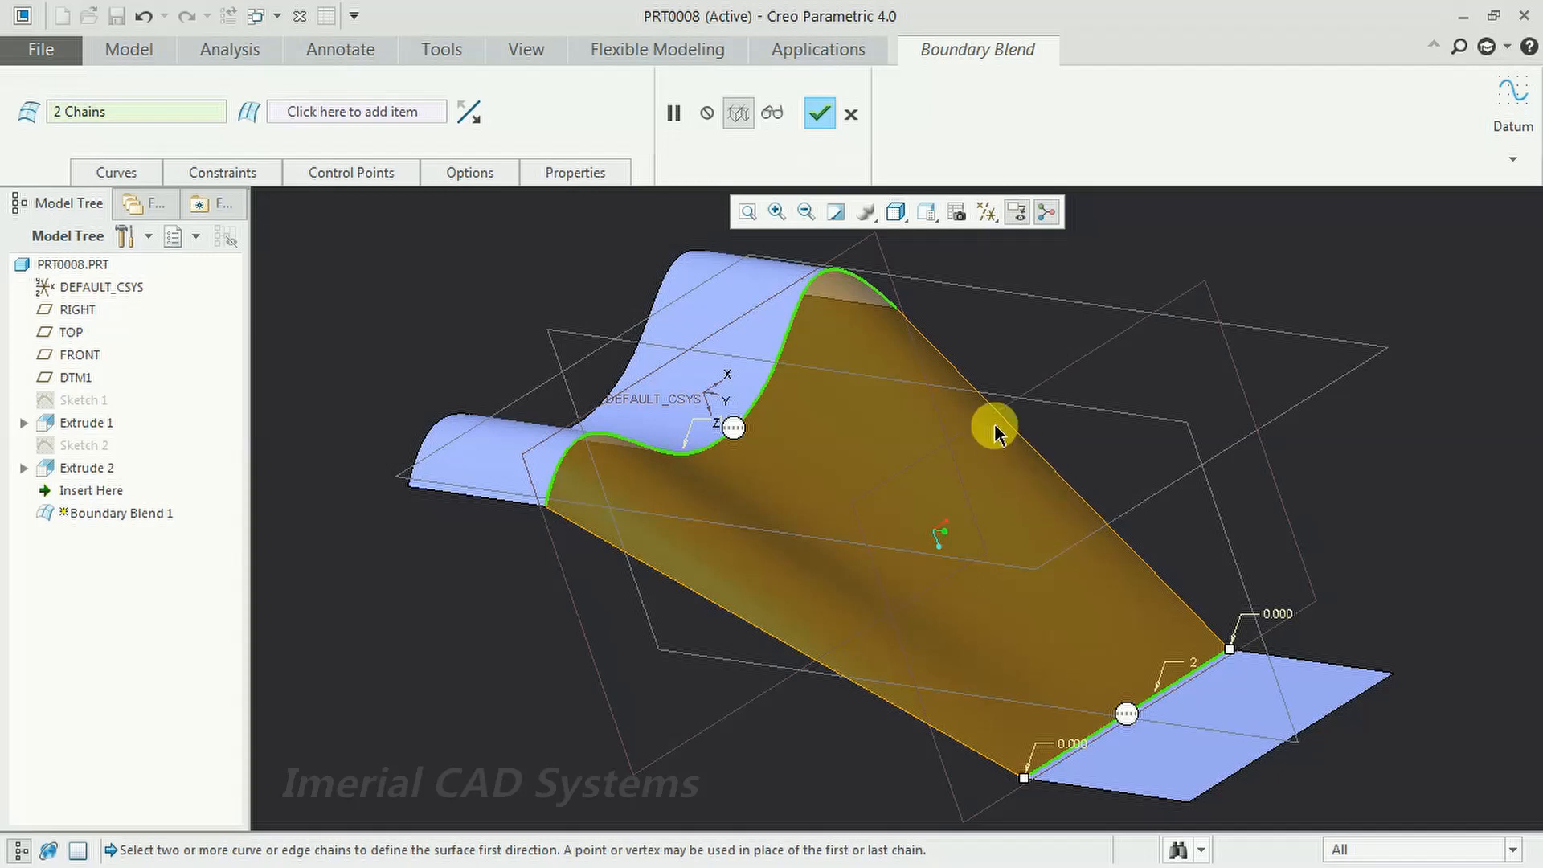
pyautogui.click(819, 116)
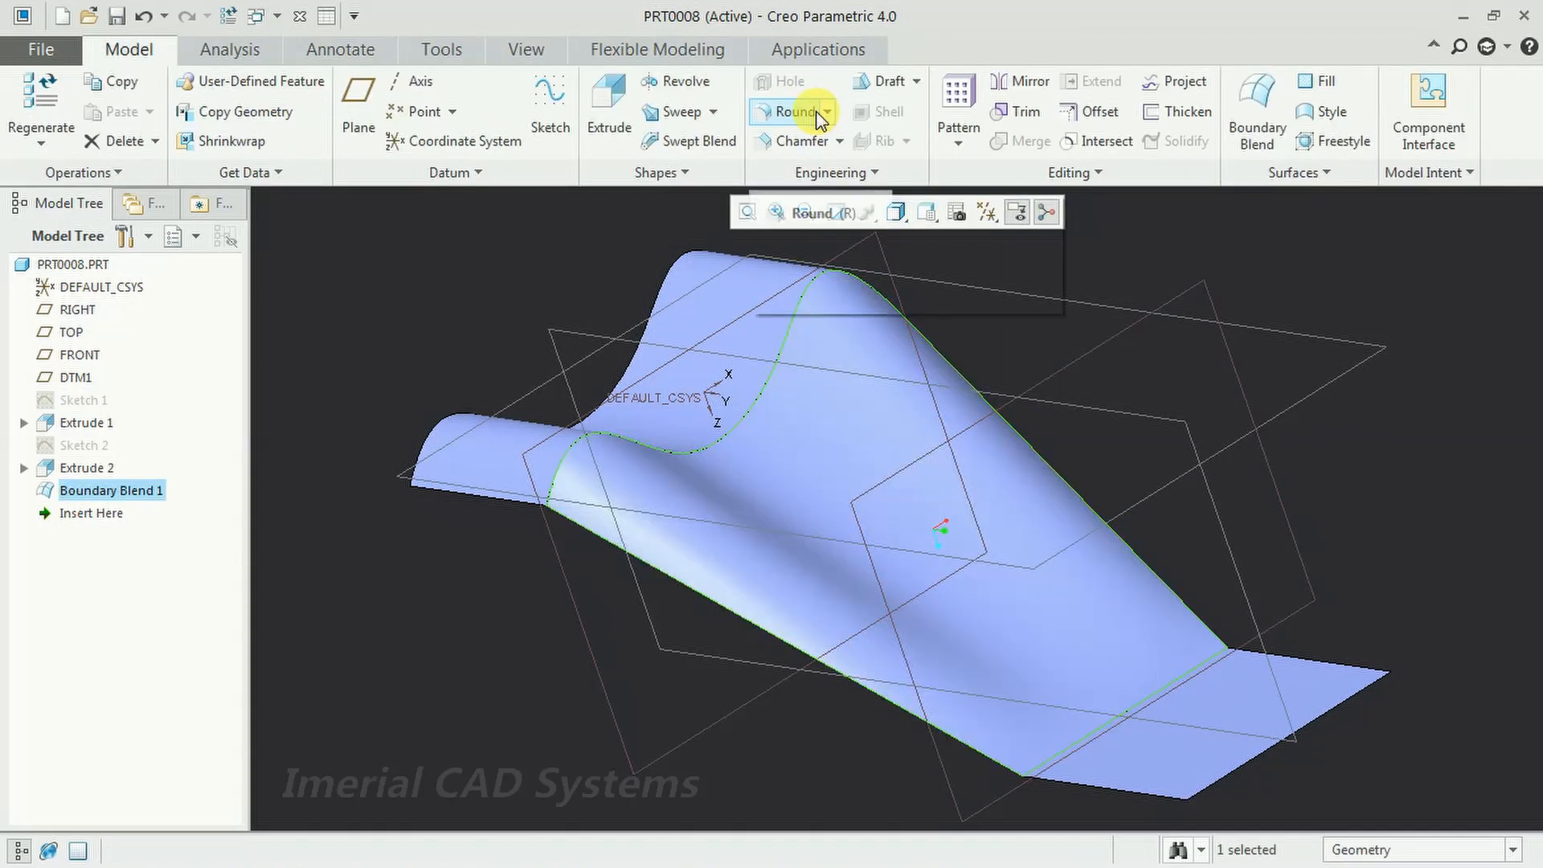
# - Examine the blended transition between the wavy and flat surfaces, and select the blend surface
pyautogui.moveTo(908, 493); pyautogui.dragTo(982, 494, button='middle')
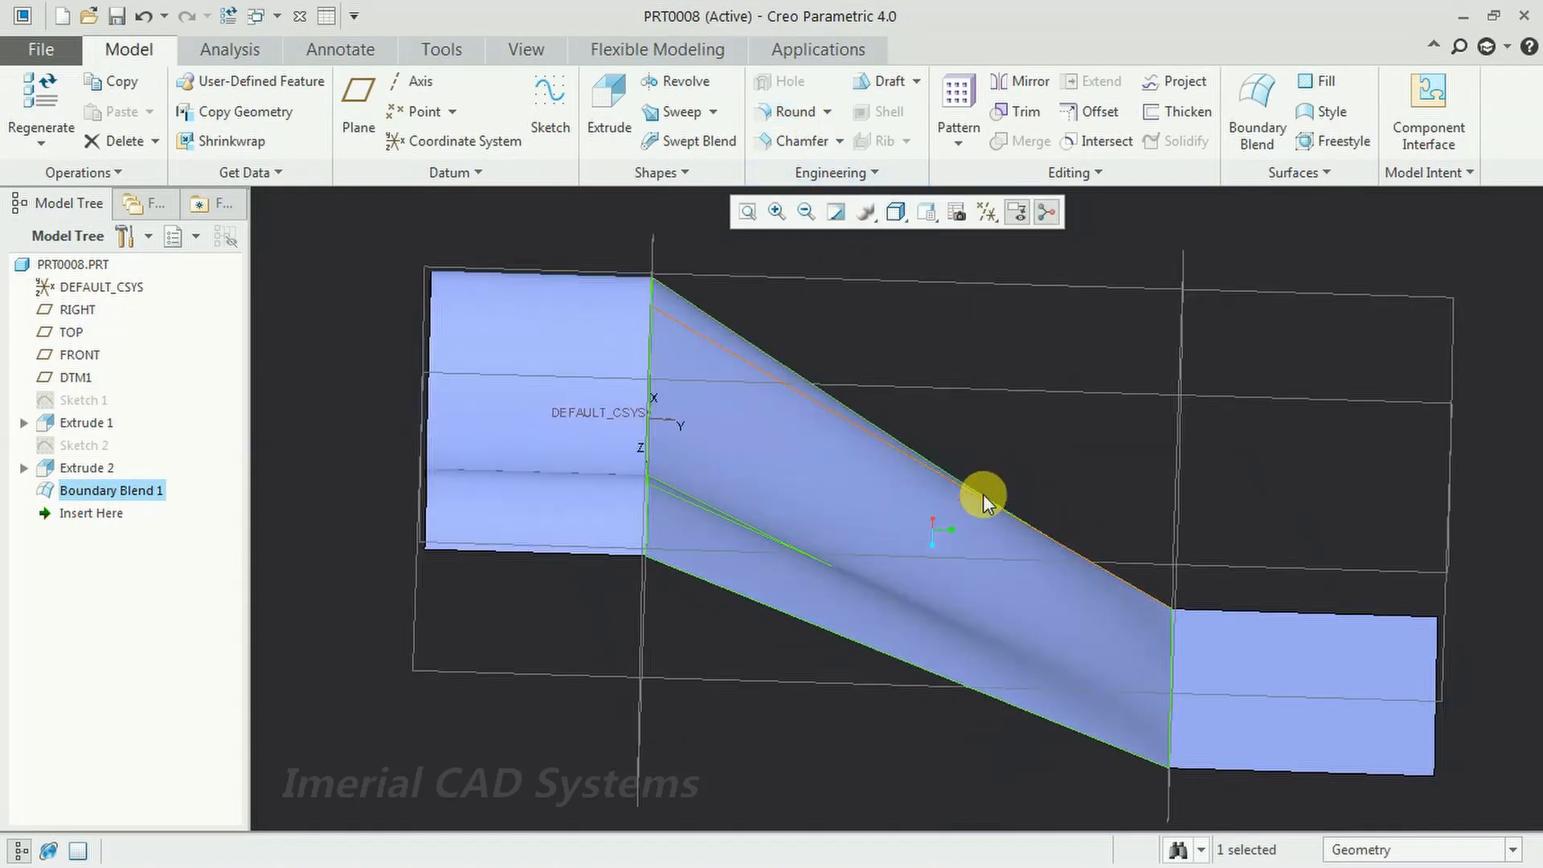
pyautogui.click(1339, 527)
pyautogui.moveTo(1140, 599); pyautogui.dragTo(1246, 315, button='middle')
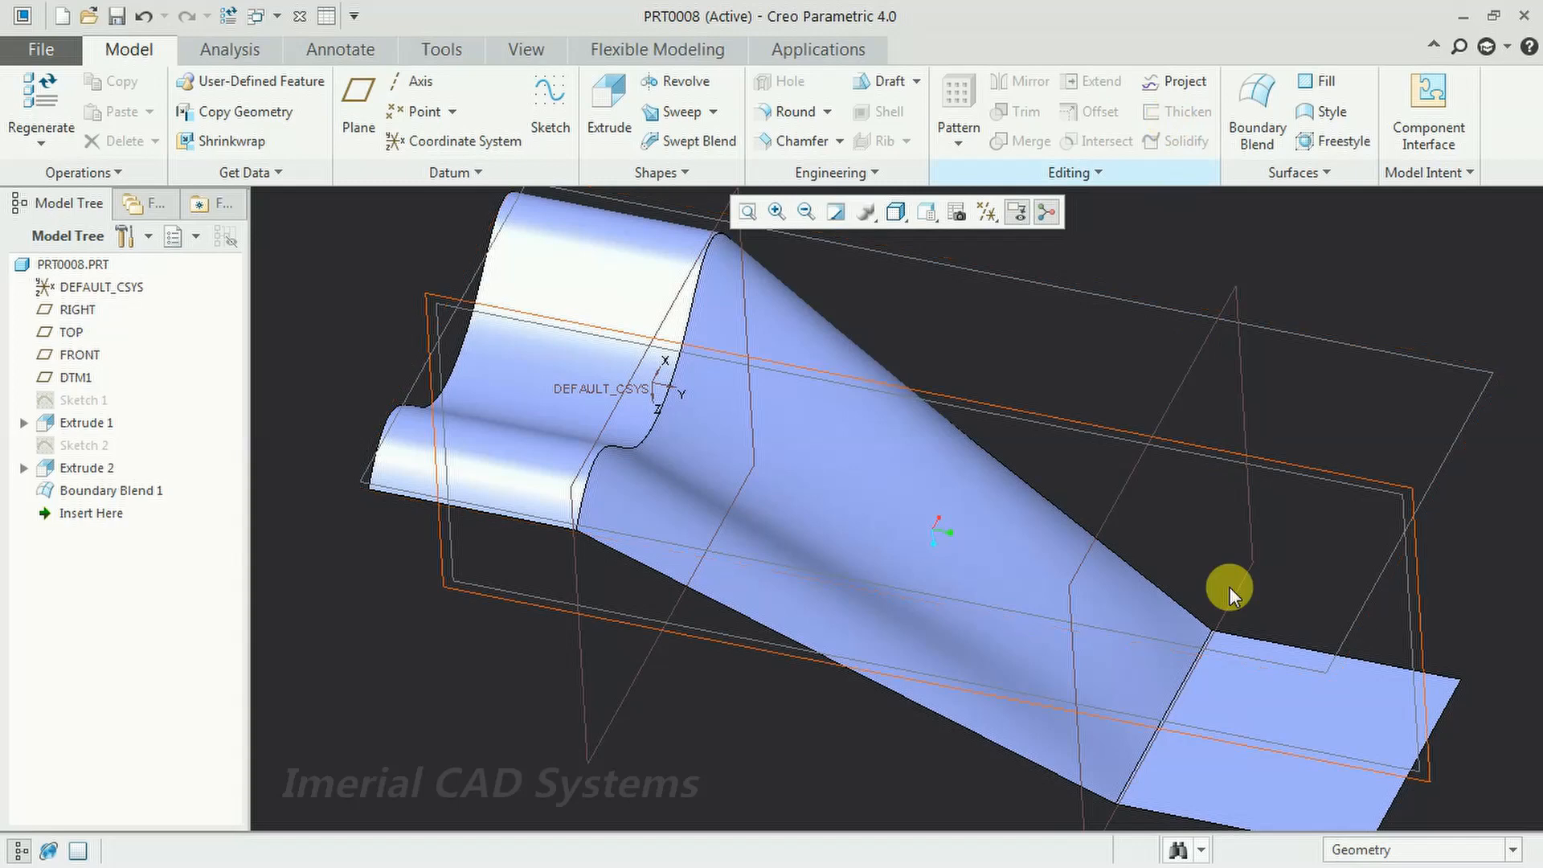
pyautogui.click(1241, 699)
pyautogui.click(1054, 641)
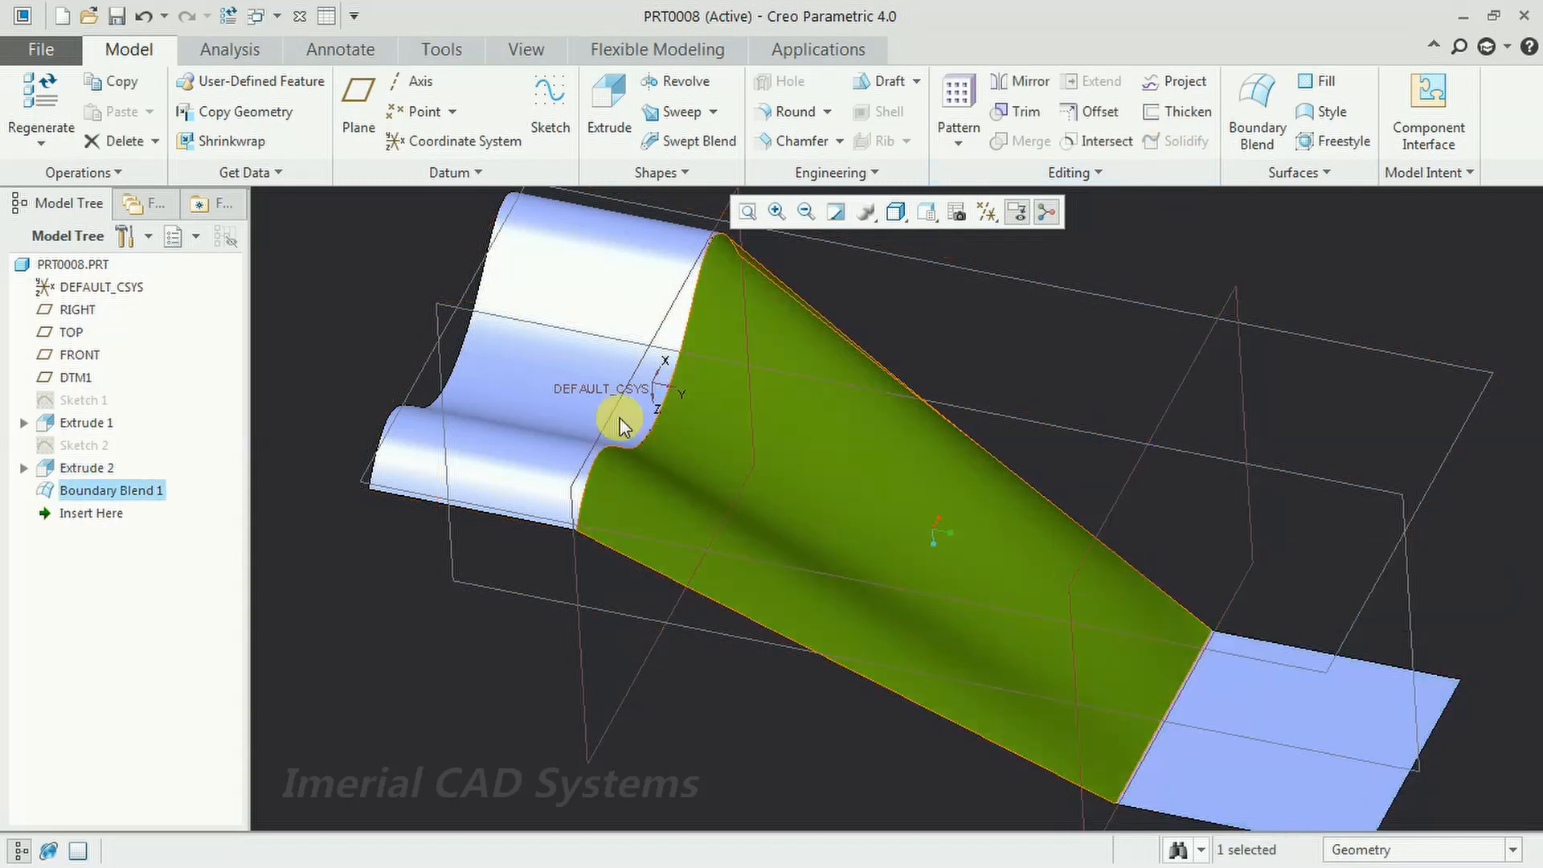
pyautogui.click(542, 392)
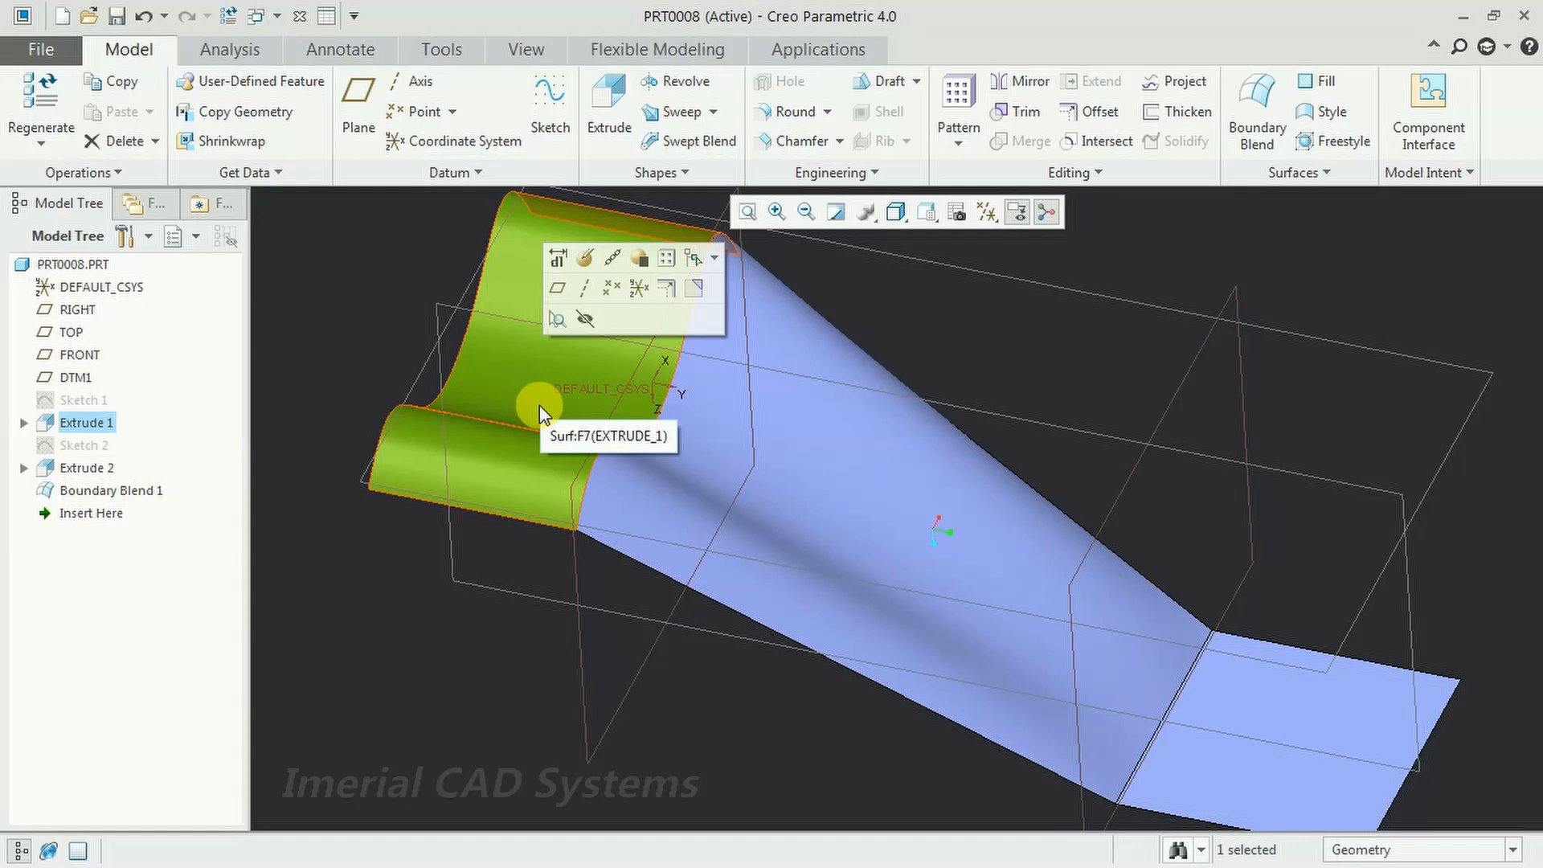
pyautogui.keyDown('ctrl'); pyautogui.click(887, 569); pyautogui.keyUp('ctrl')
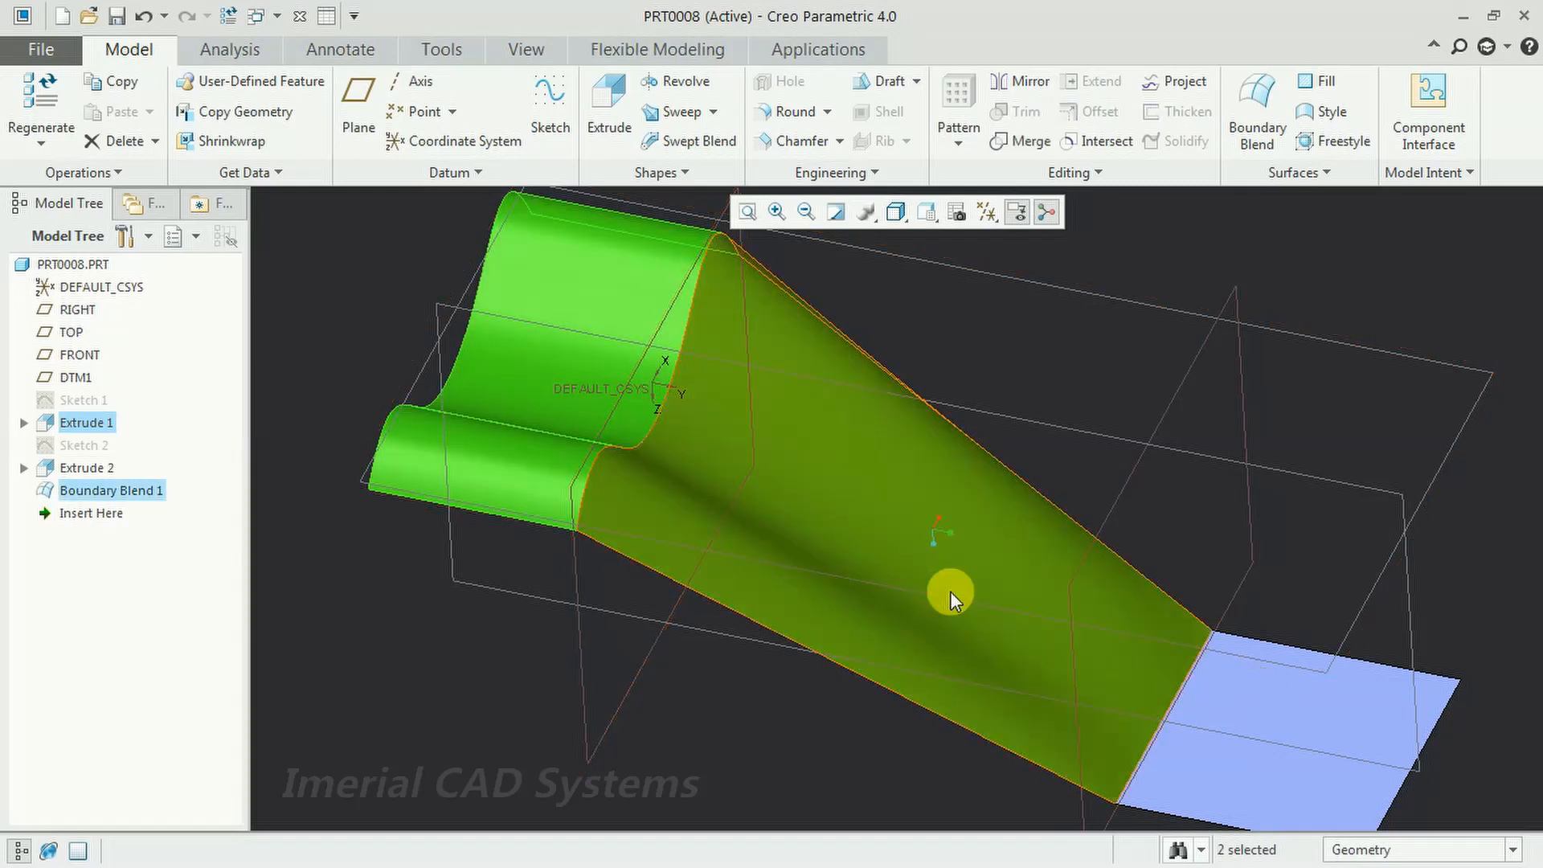
pyautogui.keyDown('ctrl'); pyautogui.click(1289, 777); pyautogui.keyUp('ctrl')
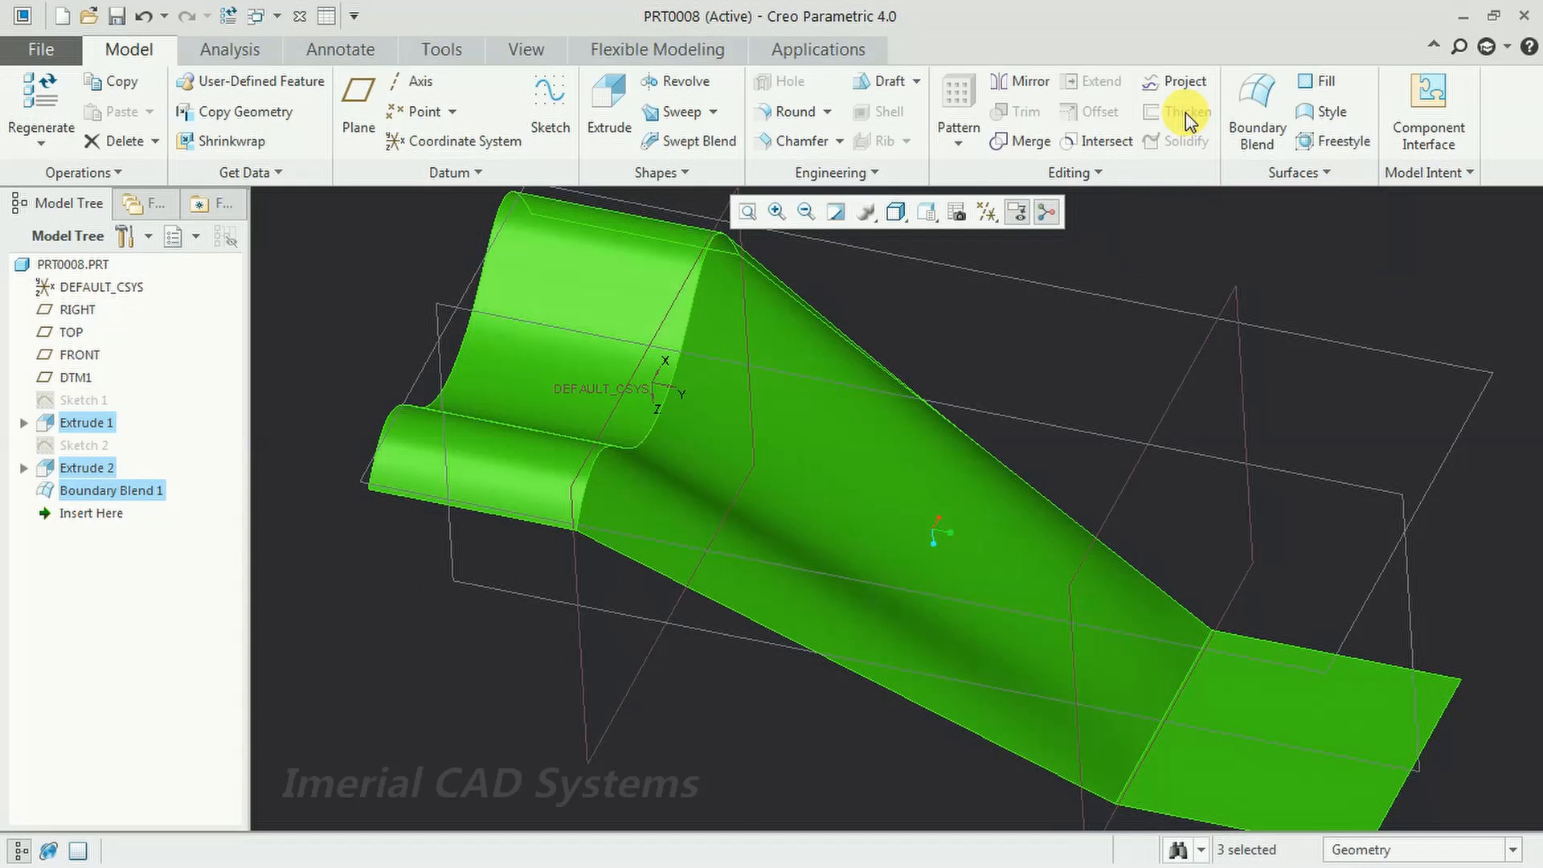
pyautogui.click(1078, 273)
# - Thicken only the flat extruded surface by 10, with the thickness direction flipped to the upper side
pyautogui.click(1281, 702)
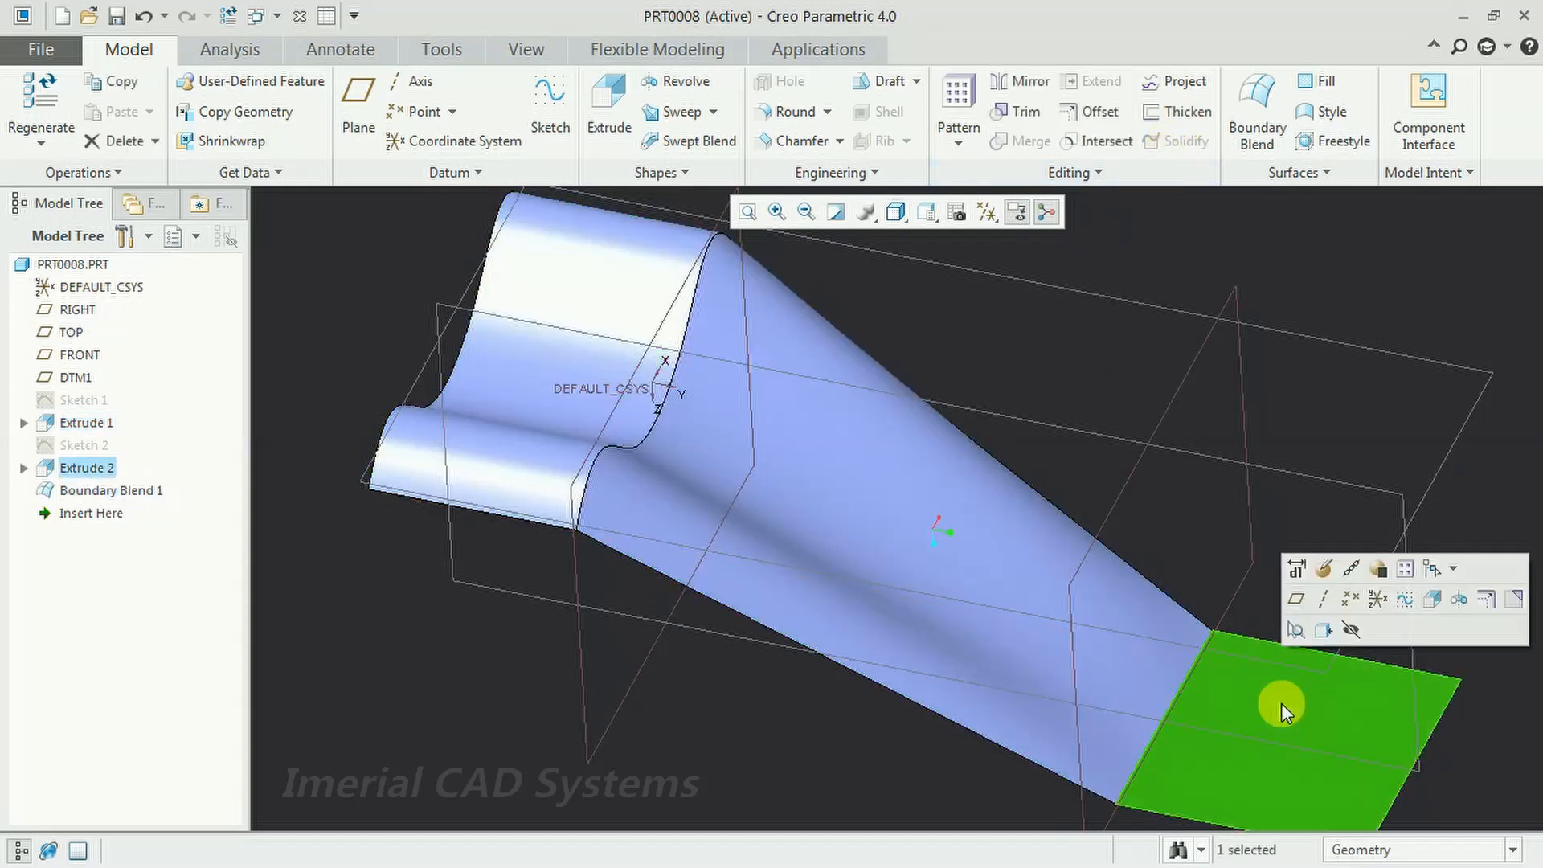
pyautogui.click(1177, 111)
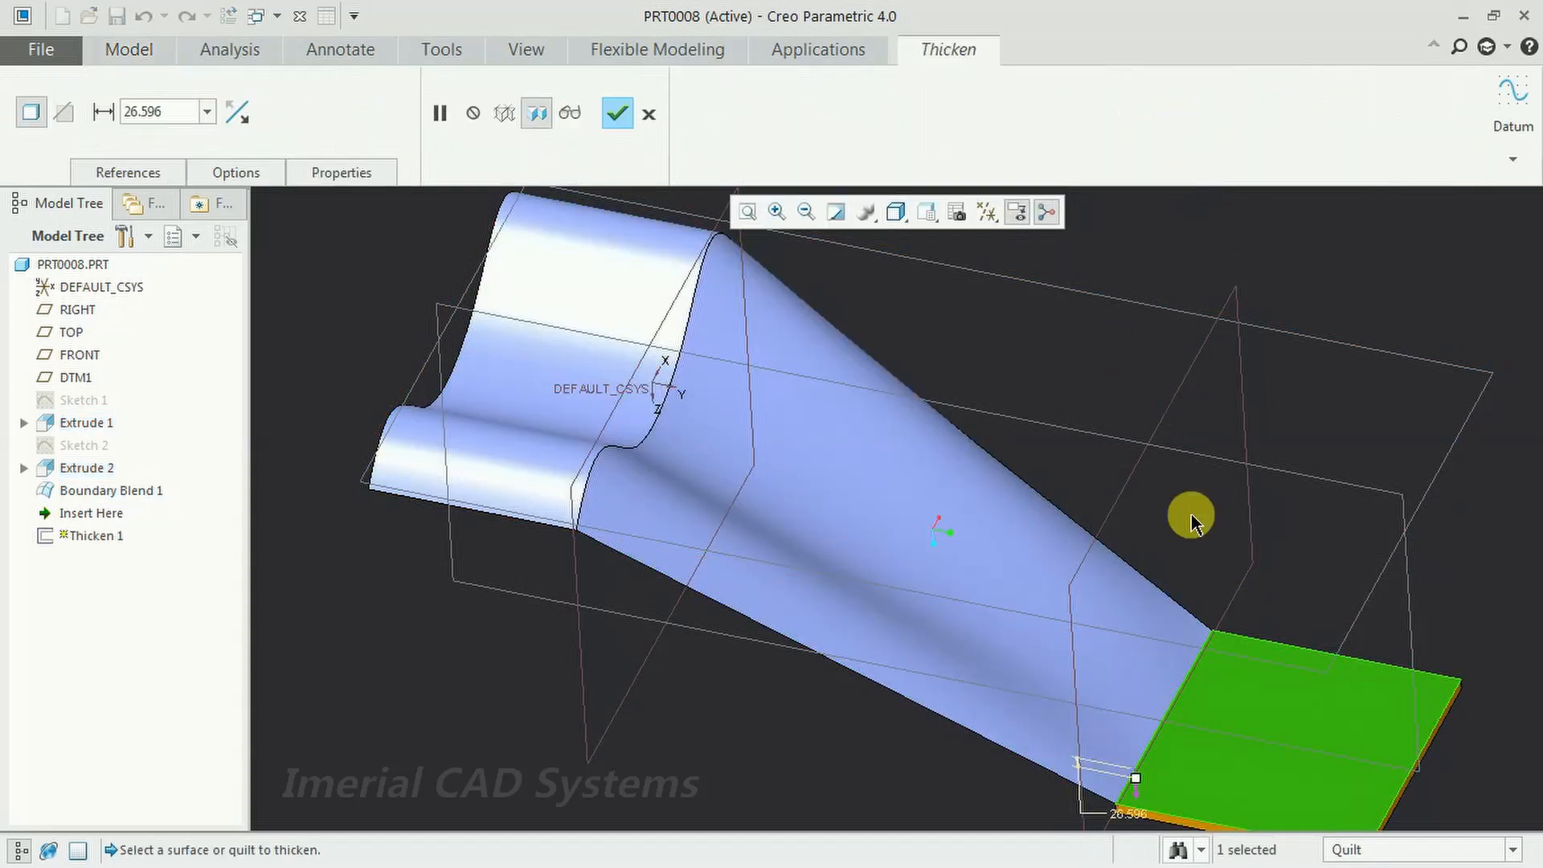
pyautogui.moveTo(1194, 592); pyautogui.dragTo(1119, 503, button='middle')
pyautogui.doubleClick(171, 112)
pyautogui.write('10')
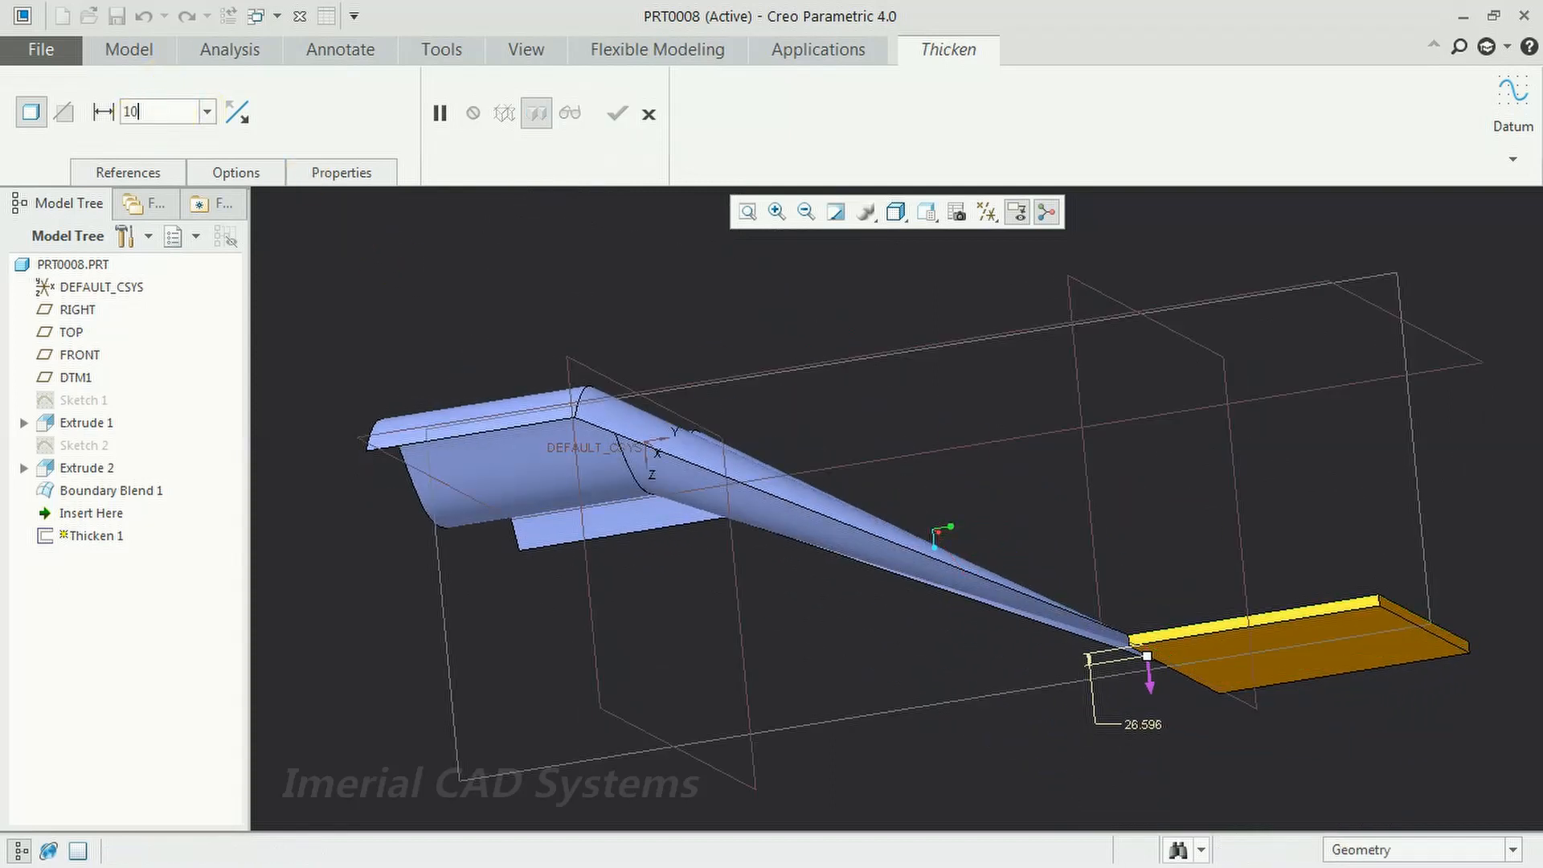
pyautogui.press('Return')
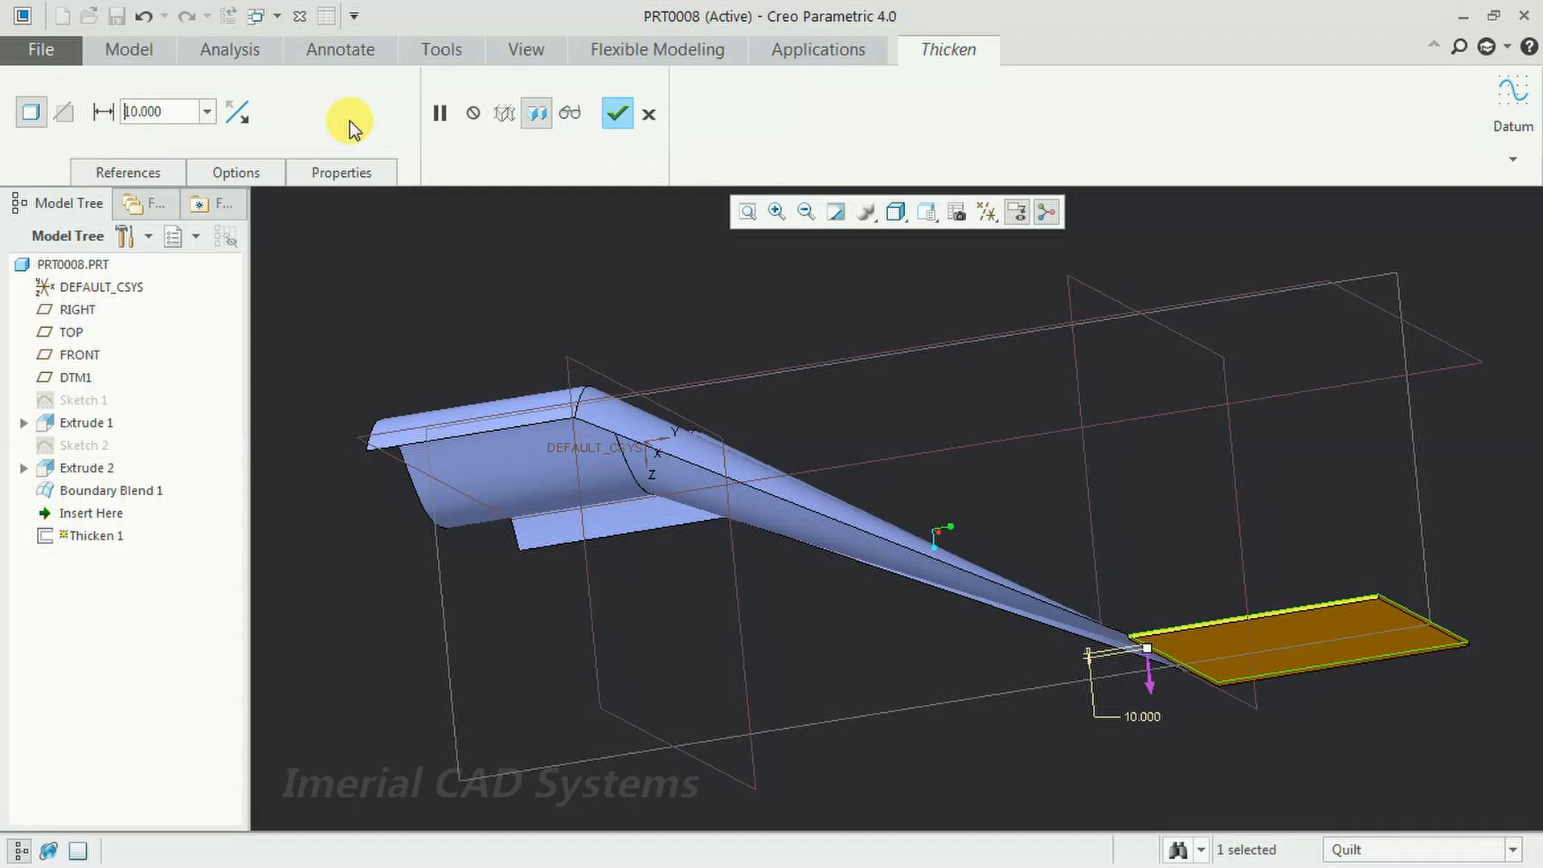
pyautogui.click(237, 111)
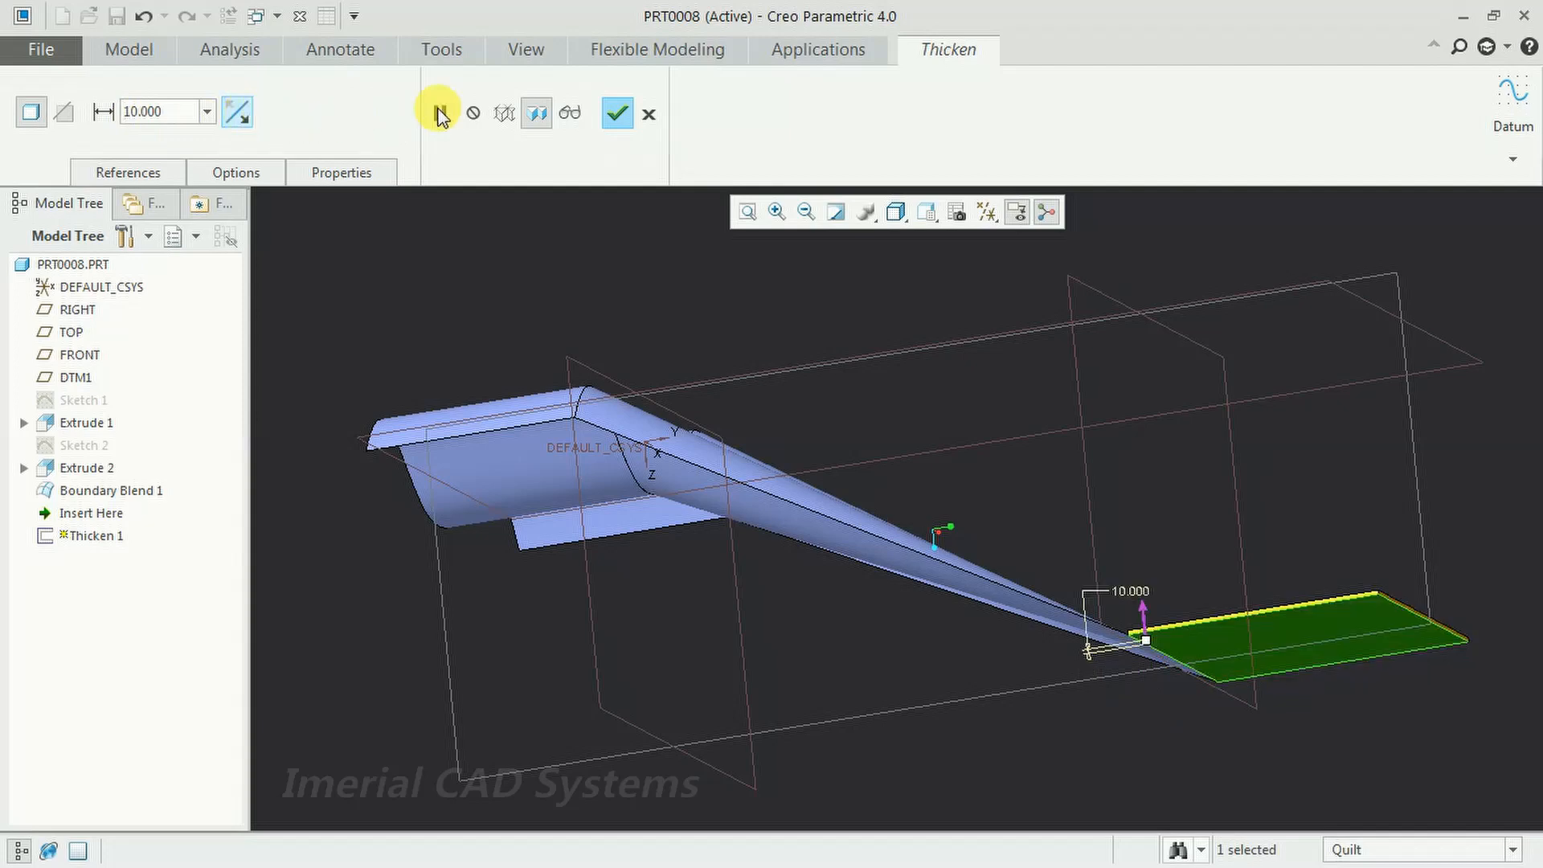
pyautogui.click(615, 113)
pyautogui.moveTo(816, 351); pyautogui.dragTo(837, 414, button='middle')
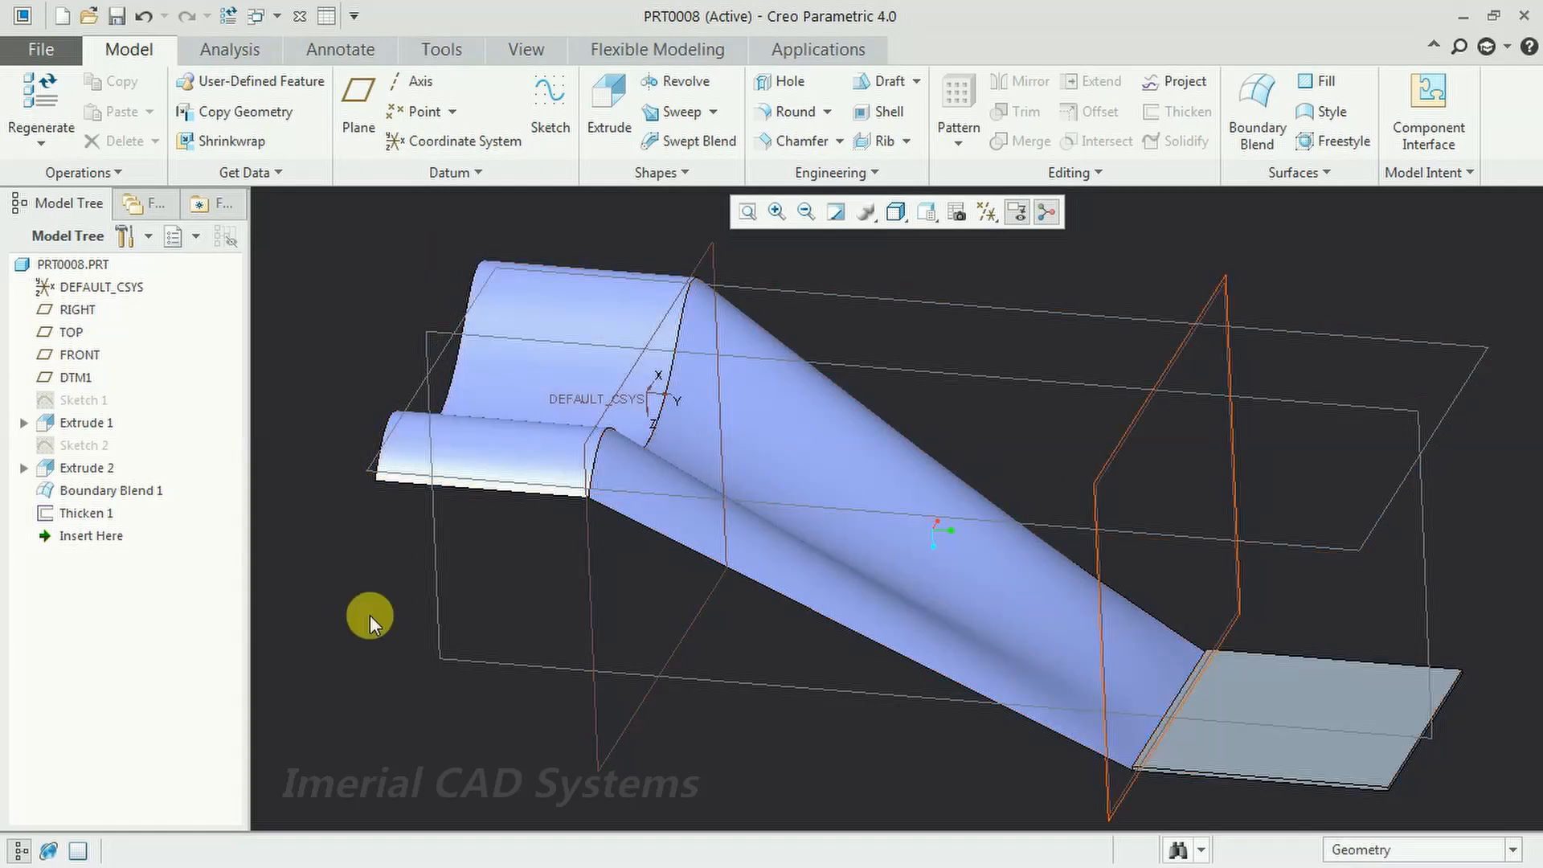
# - Delete the thicken feature of the flat surface
pyautogui.rightClick(36, 514)
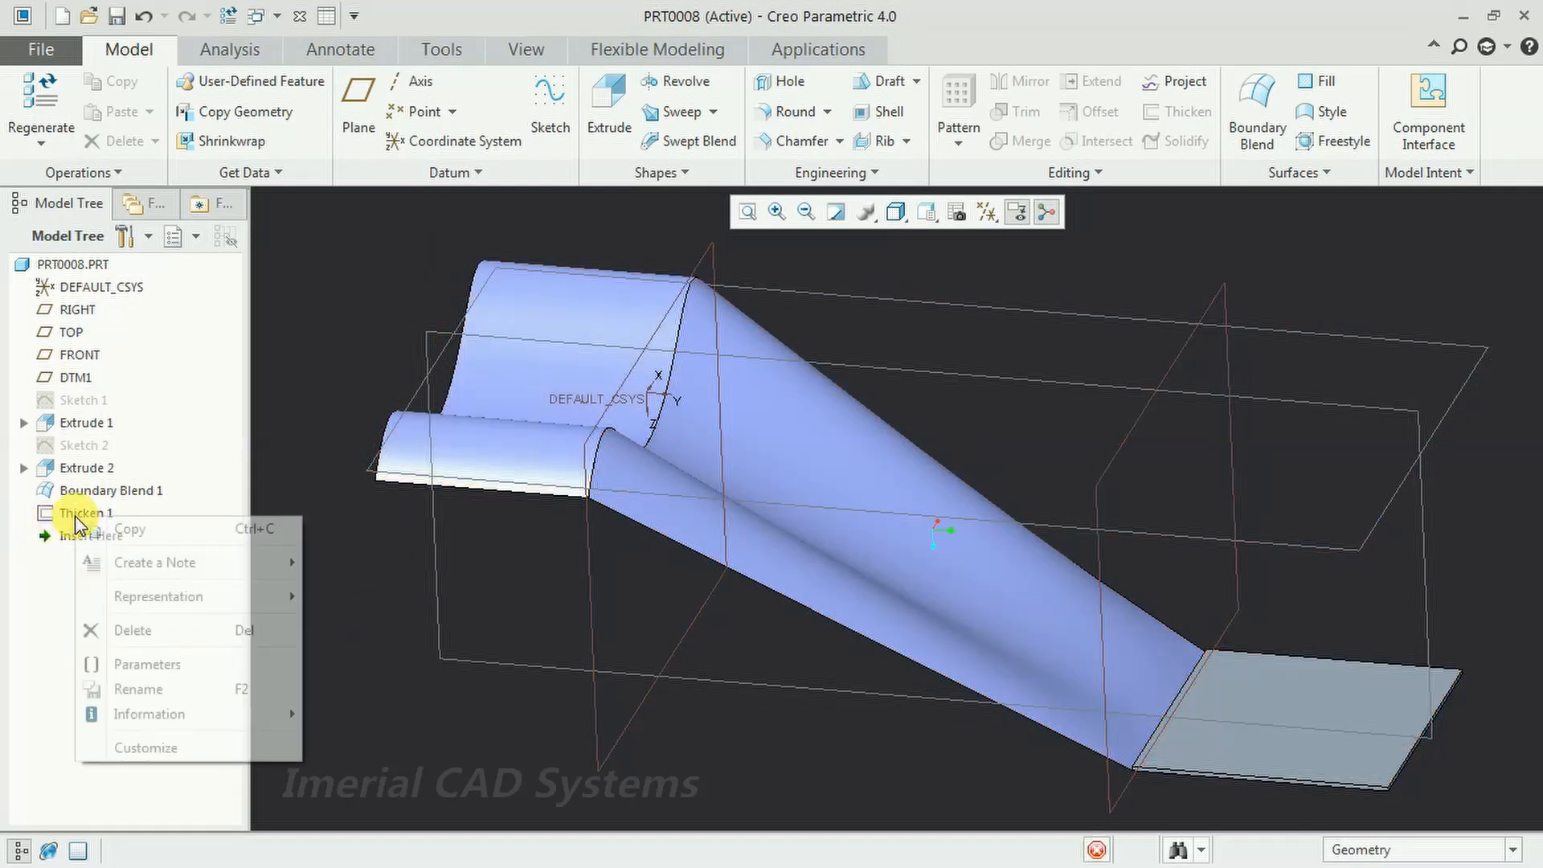
pyautogui.click(128, 630)
pyautogui.click(715, 472)
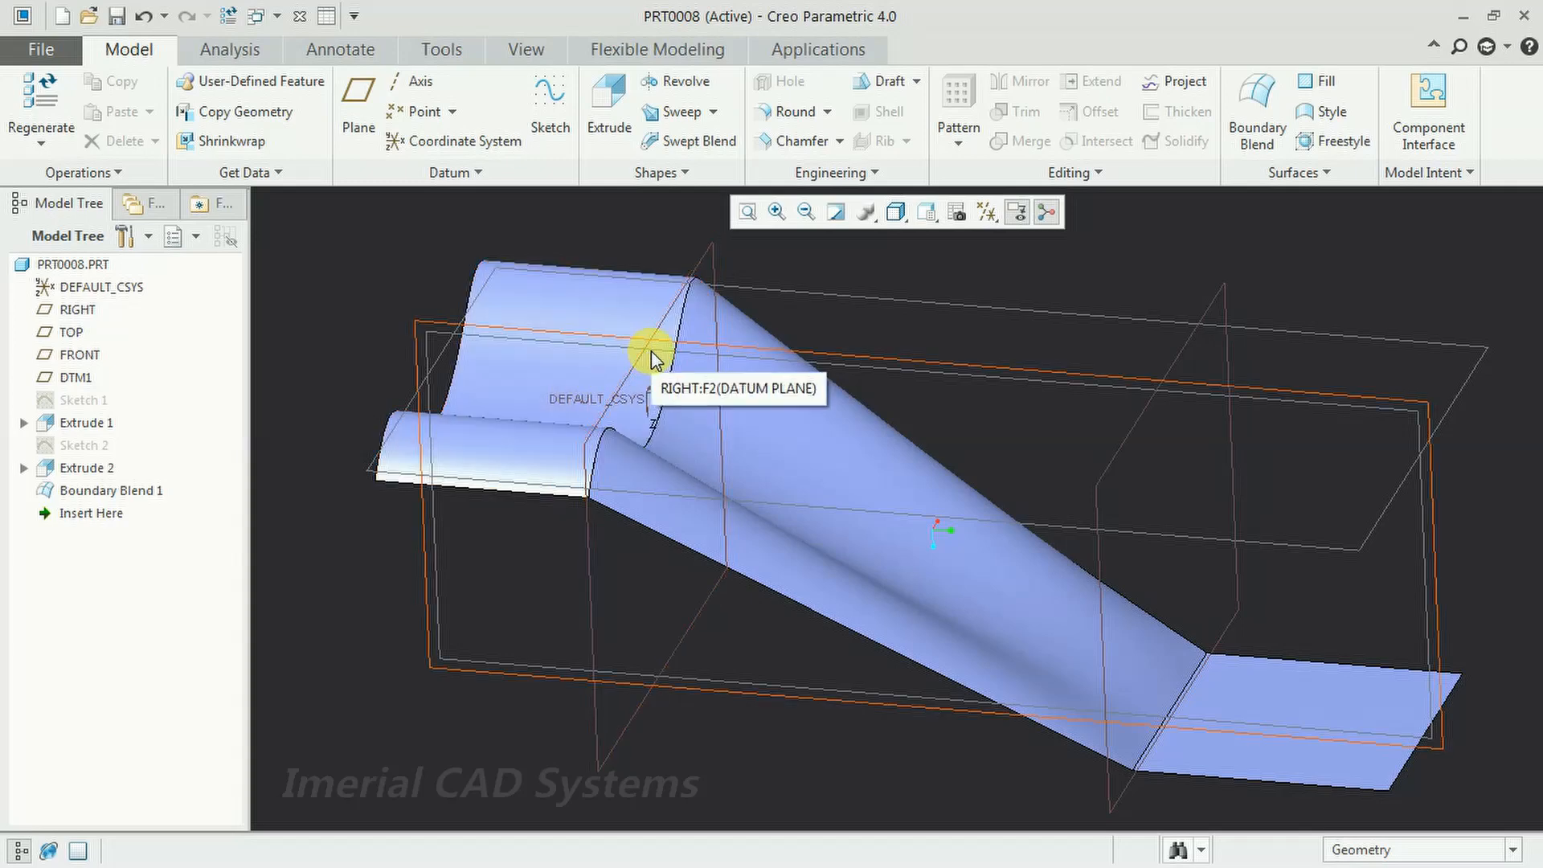
# - Merge the wavy surface, the boundary blend surface and the flat surface into one quilt
pyautogui.click(555, 406)
pyautogui.keyDown('ctrl'); pyautogui.click(759, 455); pyautogui.keyUp('ctrl')
pyautogui.keyDown('ctrl'); pyautogui.click(1247, 685); pyautogui.keyUp('ctrl')
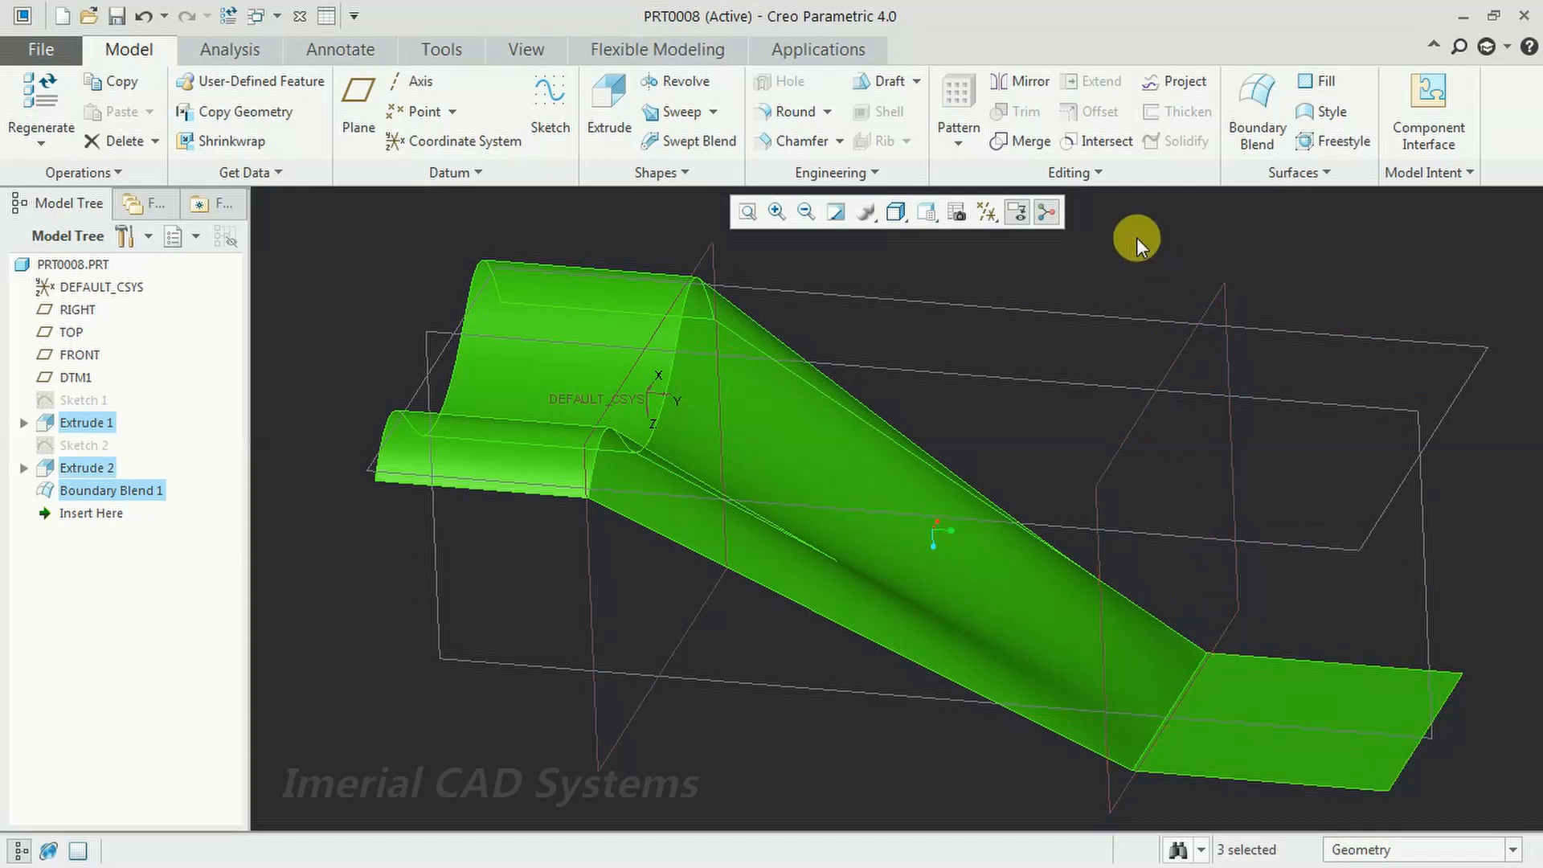
pyautogui.click(1031, 145)
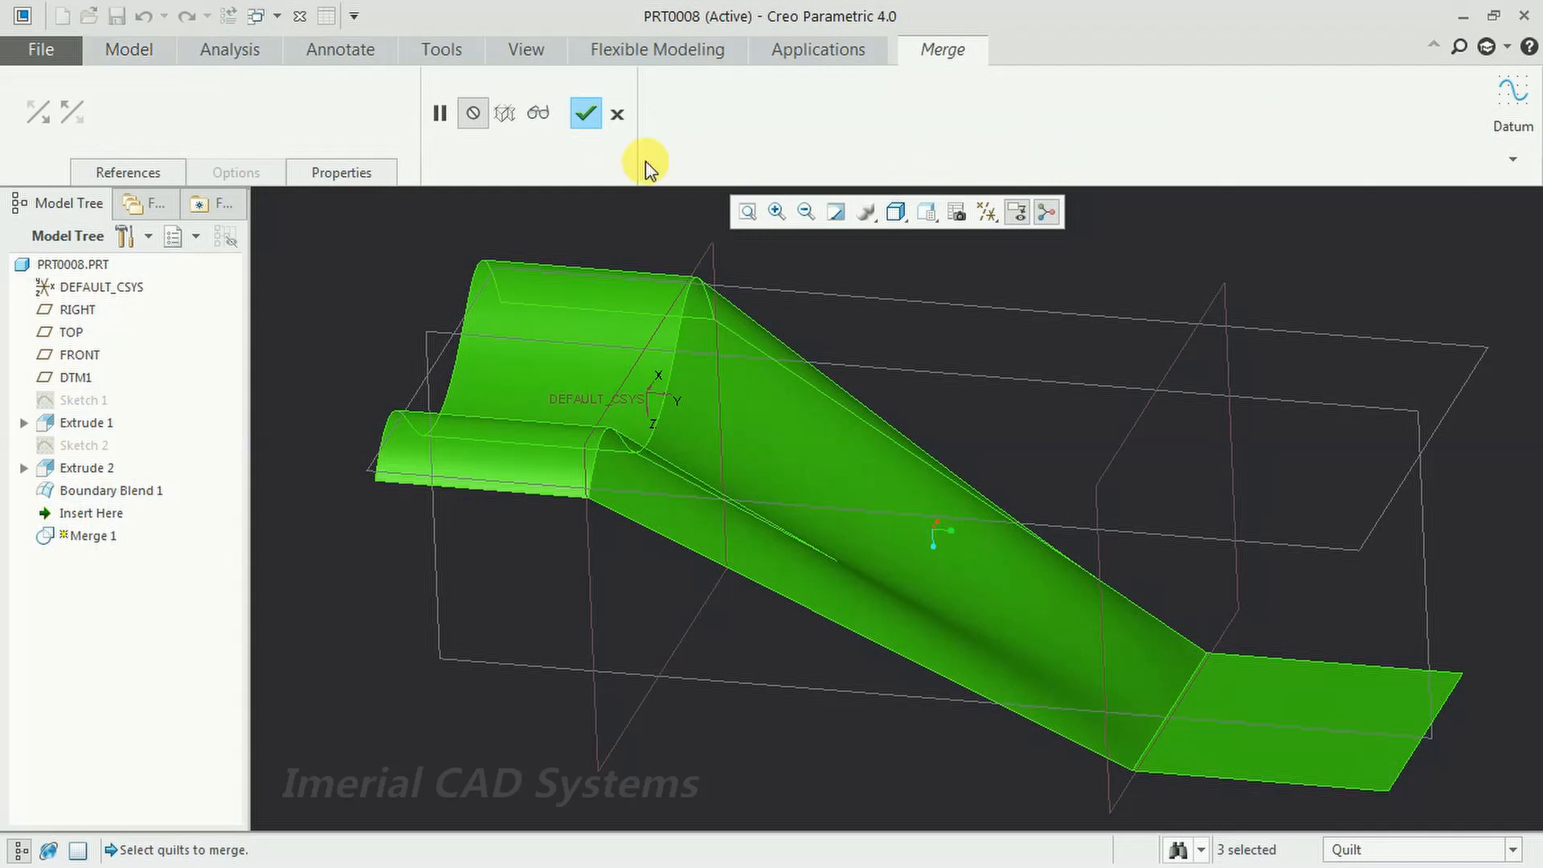
pyautogui.click(586, 115)
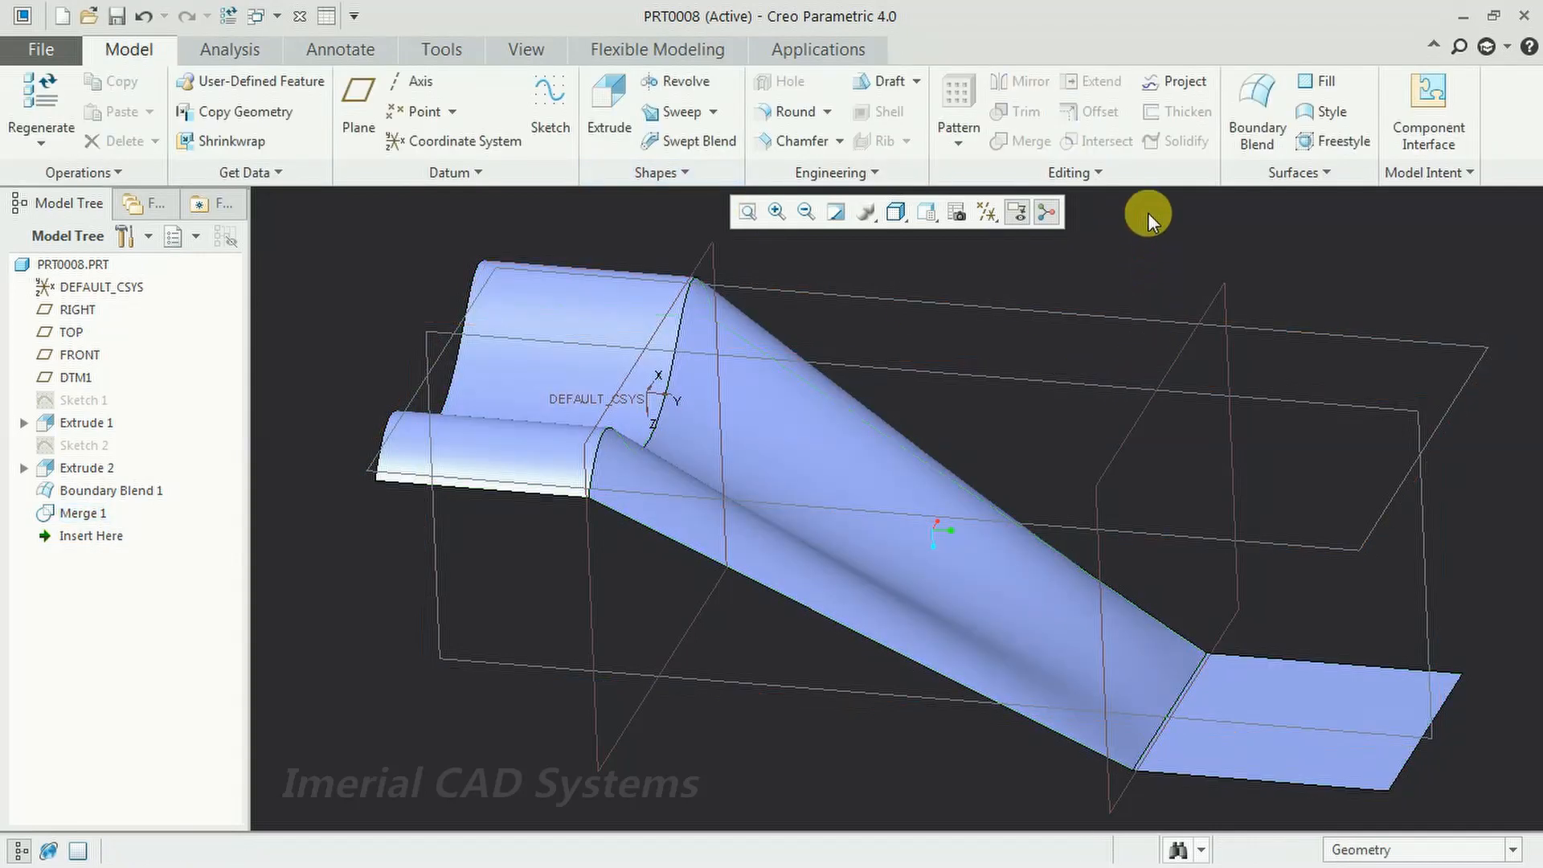
# - Thicken the merged quilt by 20 to turn the wavy, blended and flat sections into one solid
pyautogui.click(1290, 671)
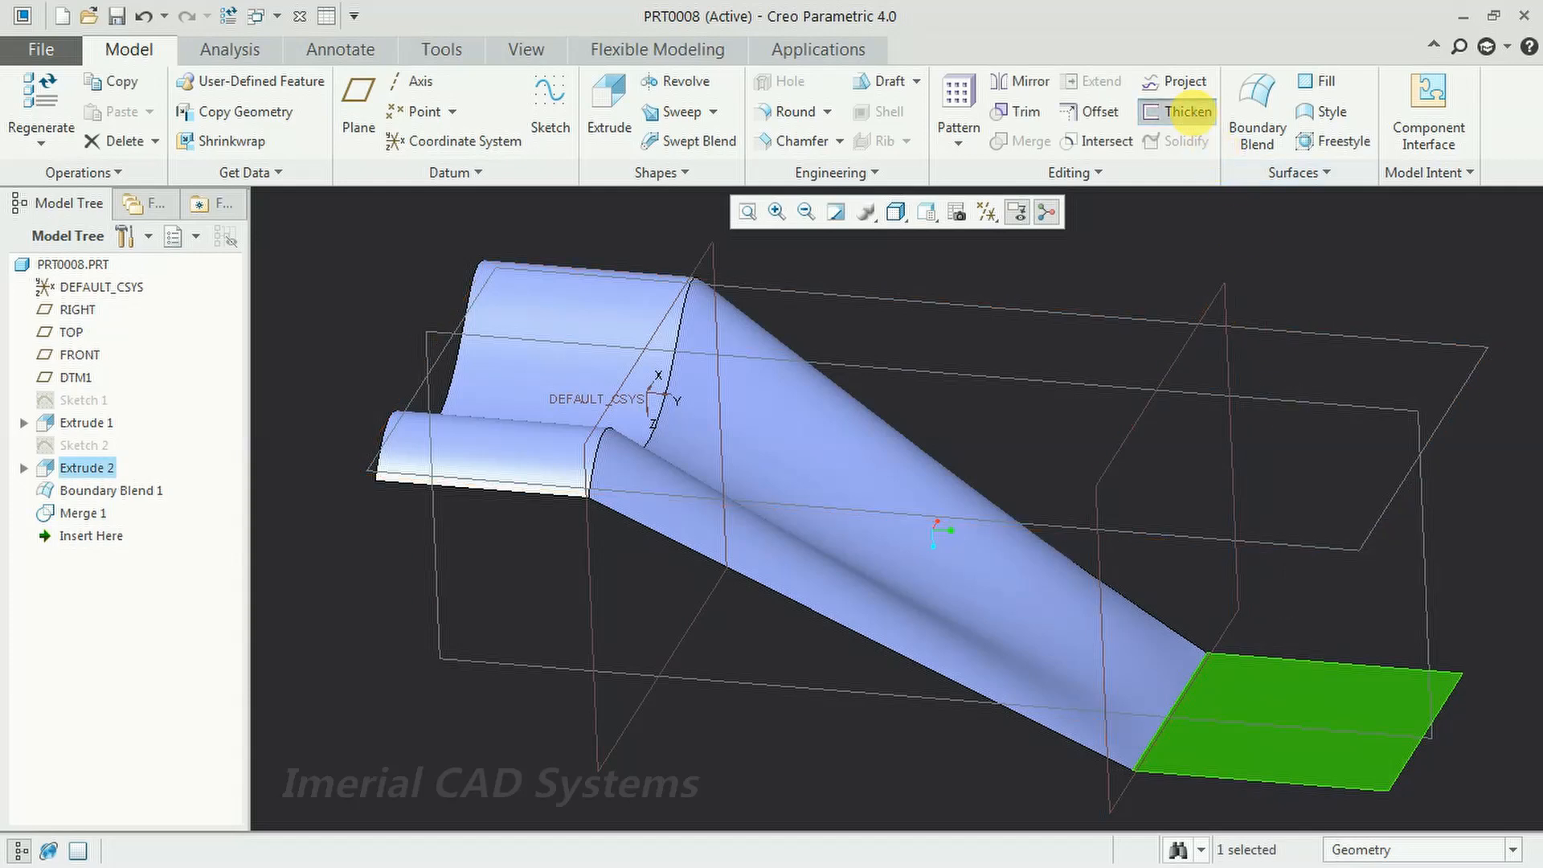
pyautogui.click(1188, 113)
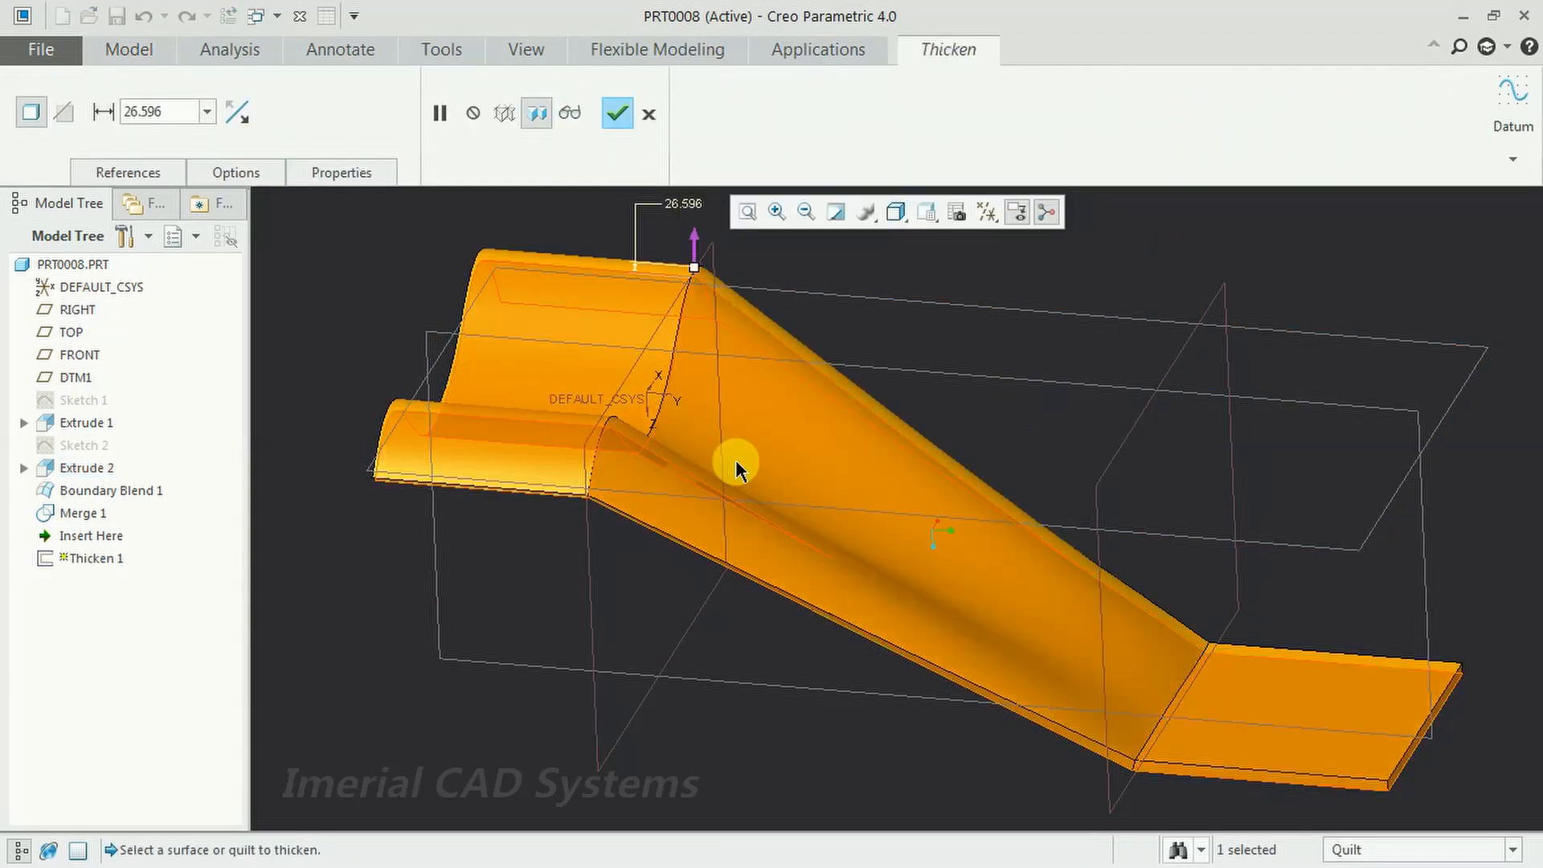
pyautogui.doubleClick(159, 112)
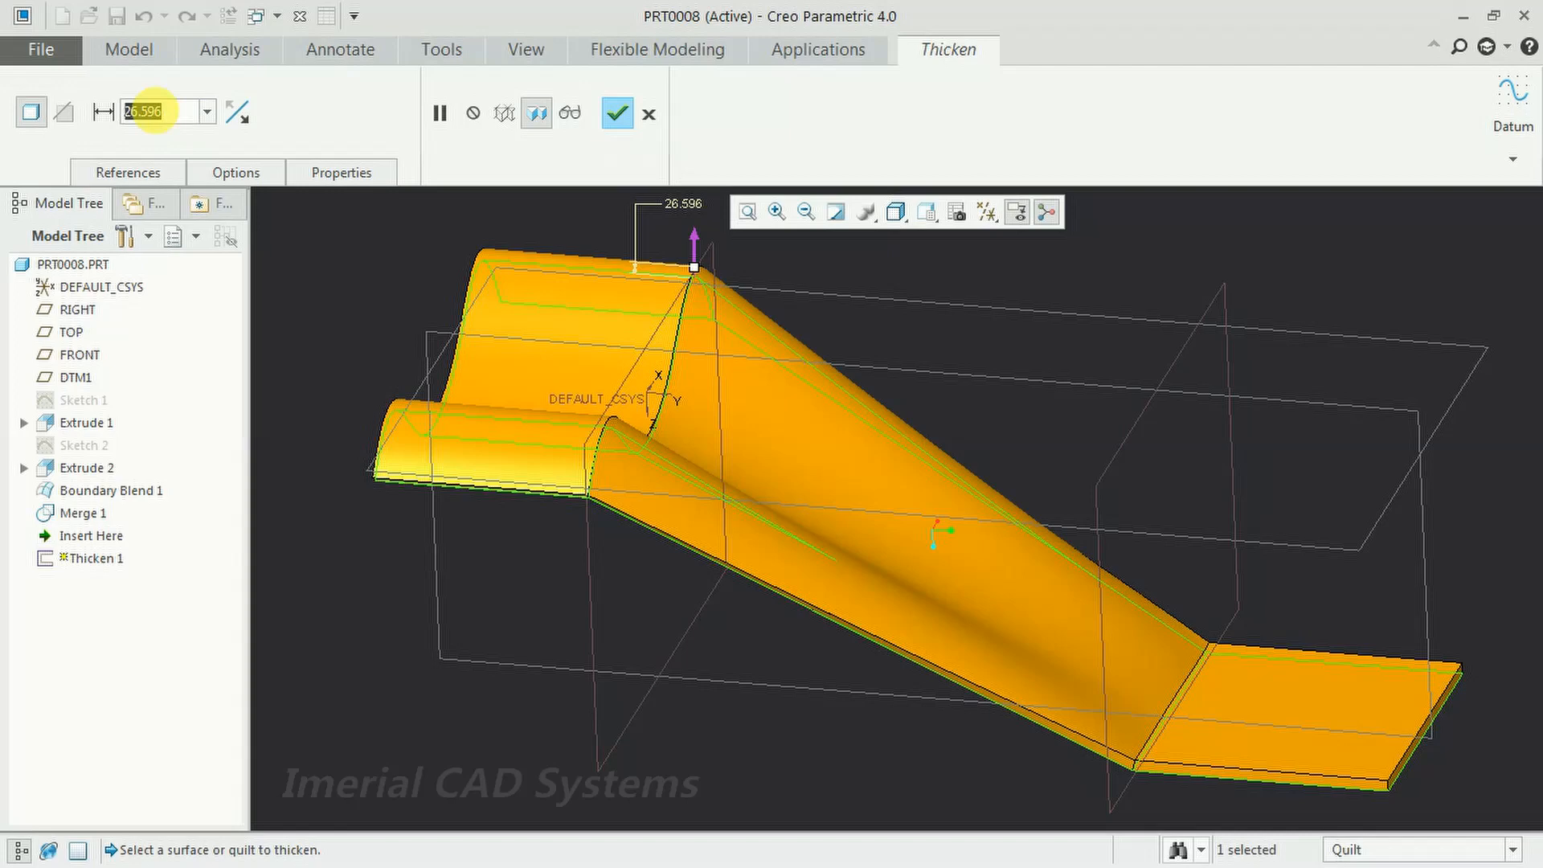
pyautogui.write('20')
pyautogui.press('Return')
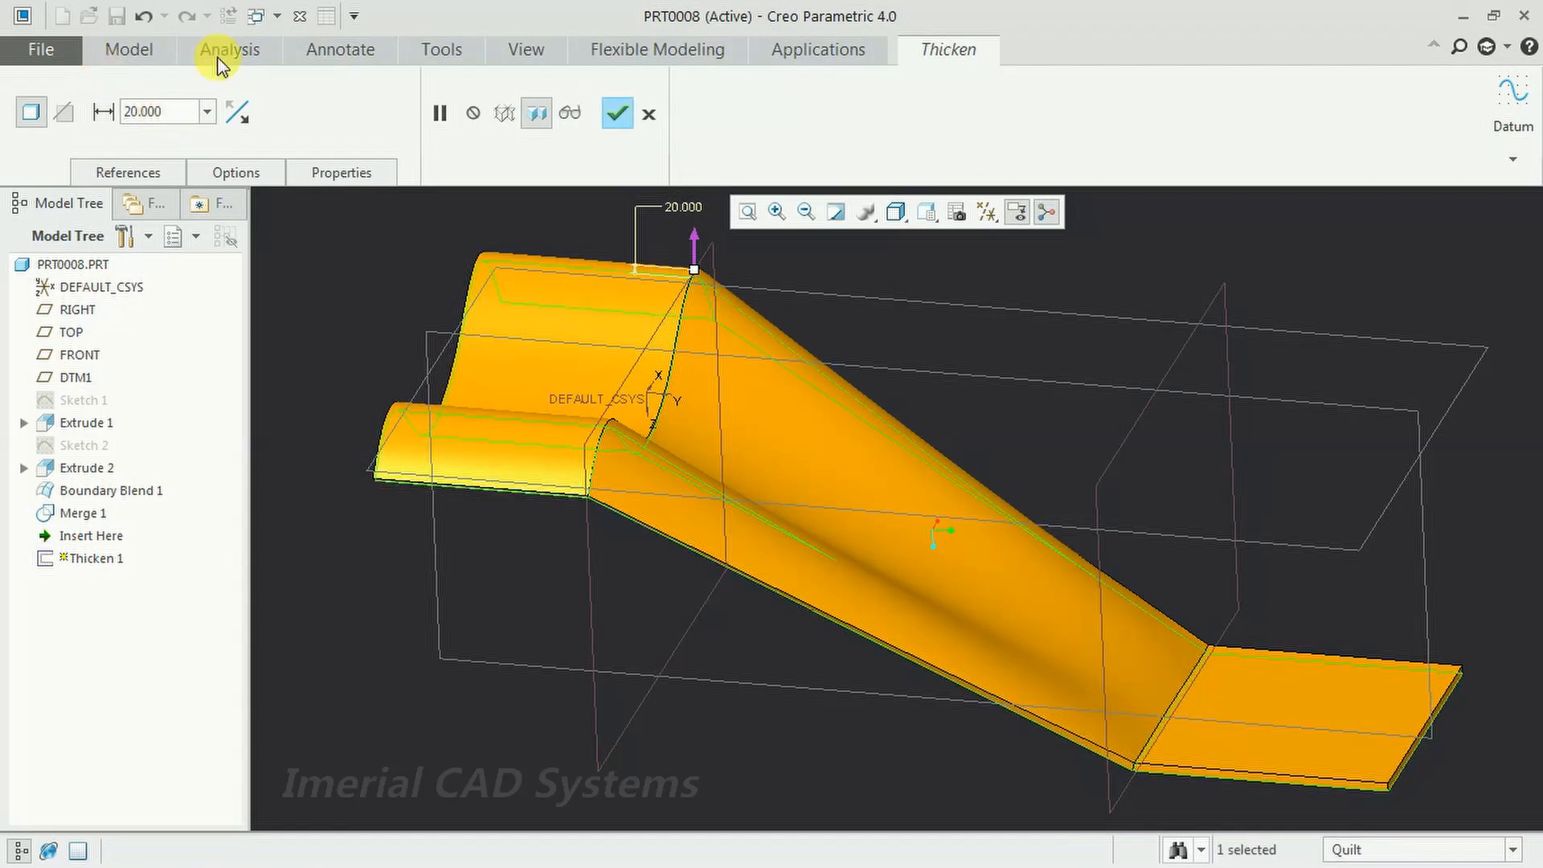
pyautogui.click(616, 117)
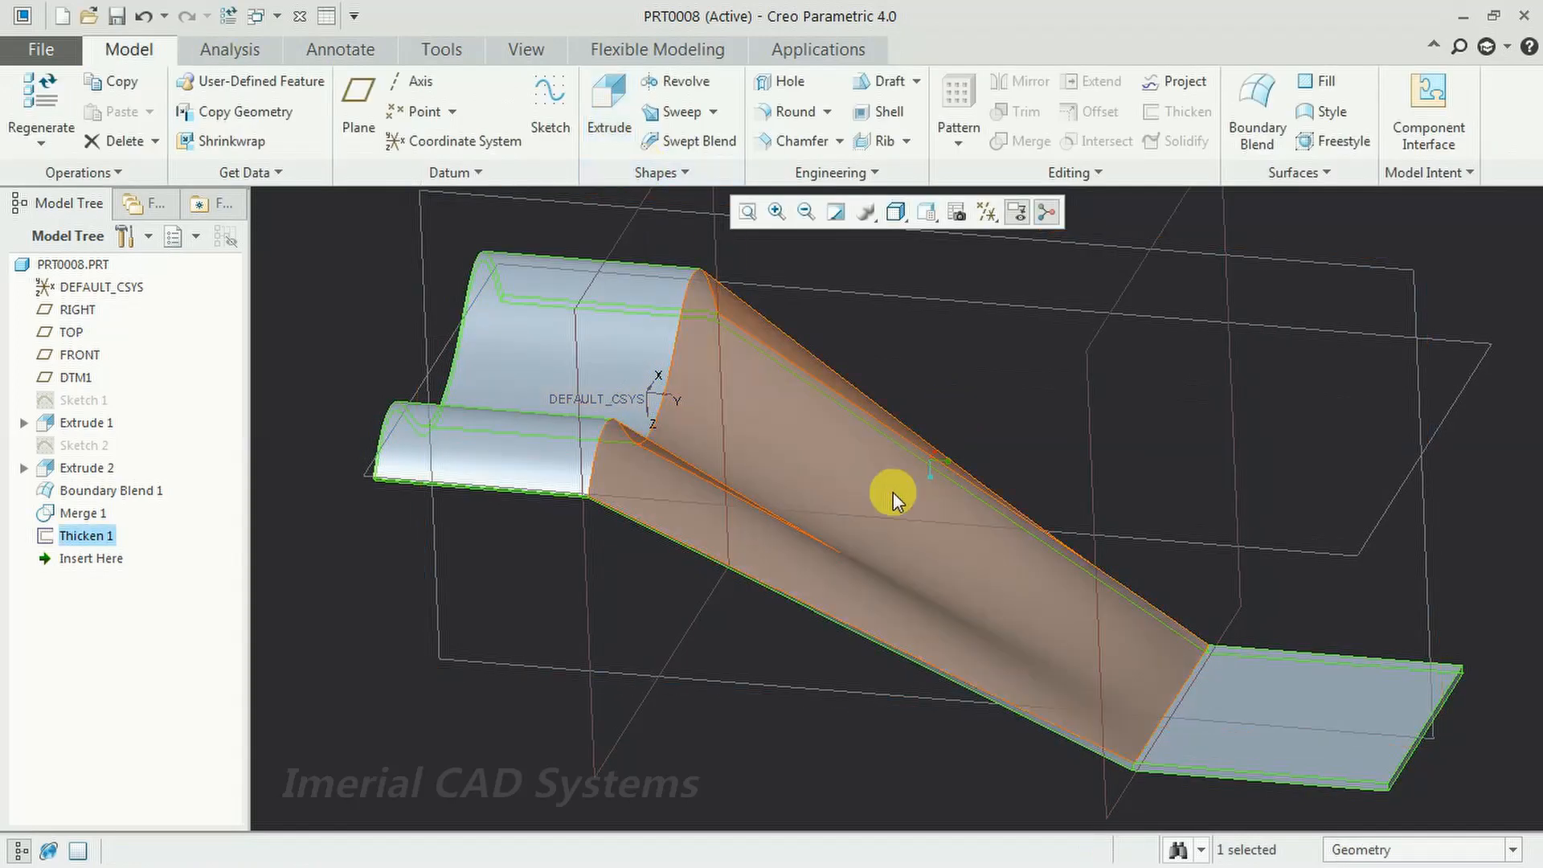
pyautogui.click(775, 737)
pyautogui.moveTo(776, 705)
pyautogui.mouseDown(button='middle')
pyautogui.moveTo(813, 617)
pyautogui.moveTo(866, 579)
pyautogui.moveTo(770, 657)
pyautogui.moveTo(866, 663)
pyautogui.moveTo(728, 625)
pyautogui.moveTo(728, 671)
pyautogui.moveTo(643, 613)
pyautogui.moveTo(565, 627)
pyautogui.moveTo(703, 621)
pyautogui.moveTo(806, 640)
pyautogui.moveTo(773, 690)
pyautogui.mouseUp(button='middle')
pyautogui.scroll(5, 784, 688)
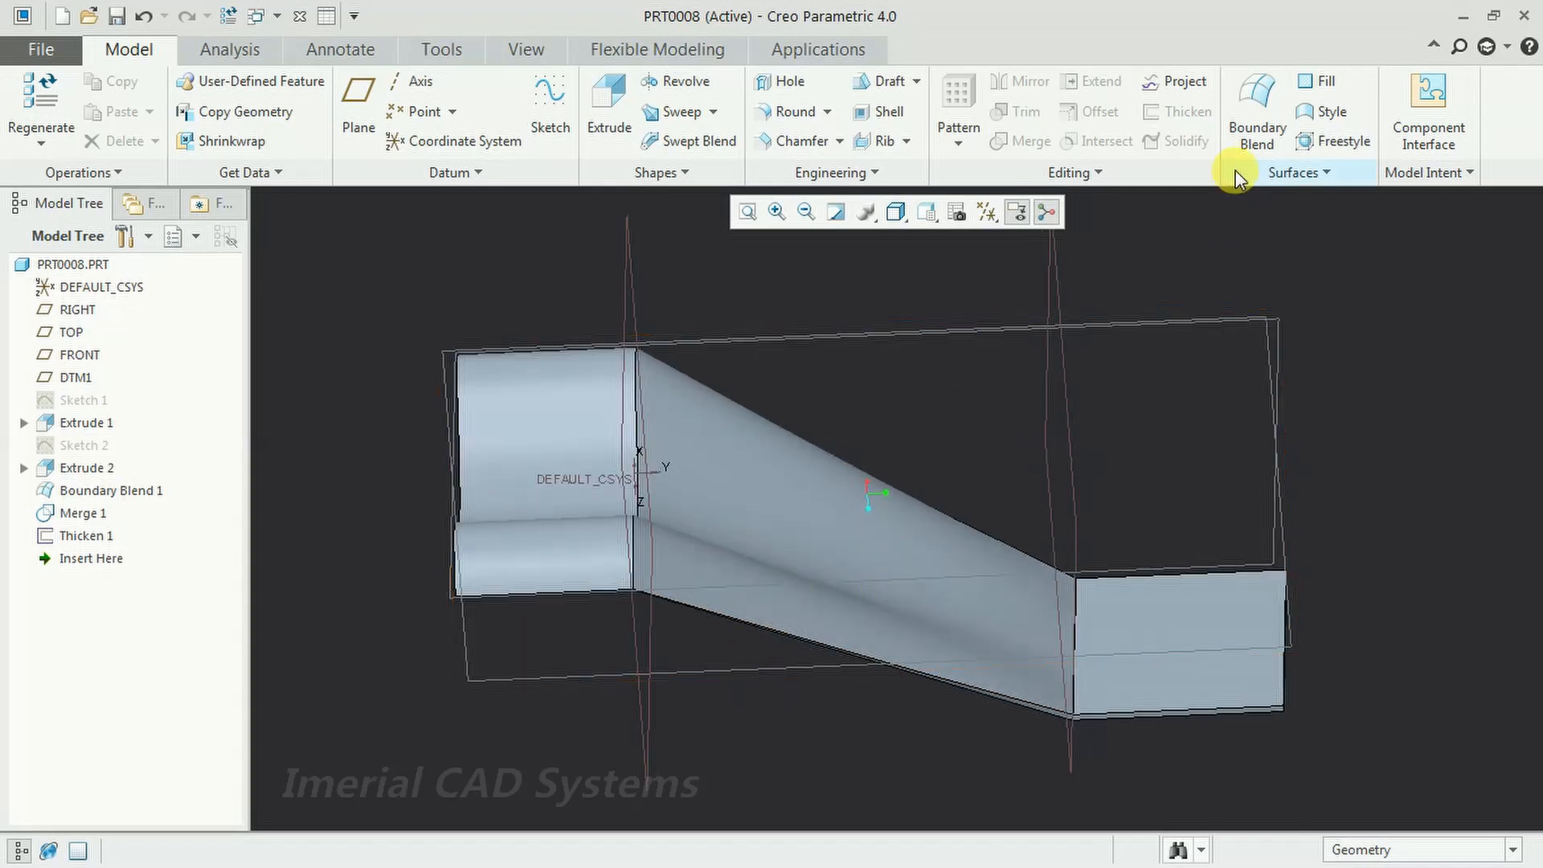